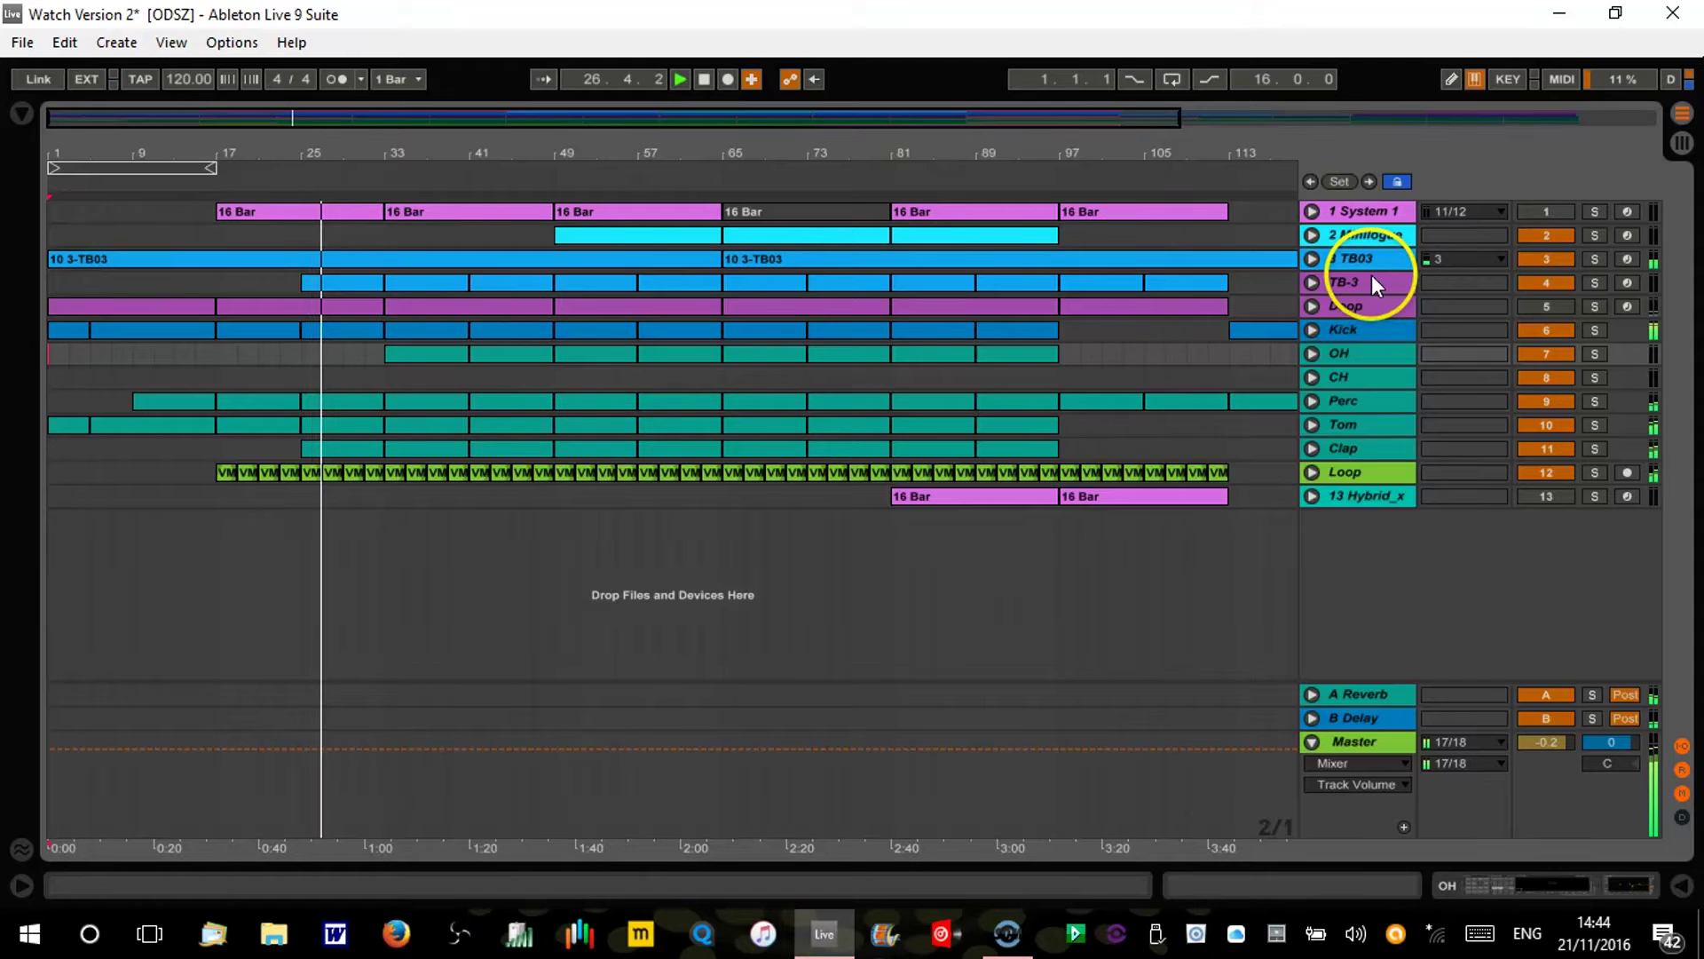
Step: Set the TB-3 track's External Instrument MIDI output to 2- MX-1 USB3 CTRL and close the device view
double_click(1372, 280)
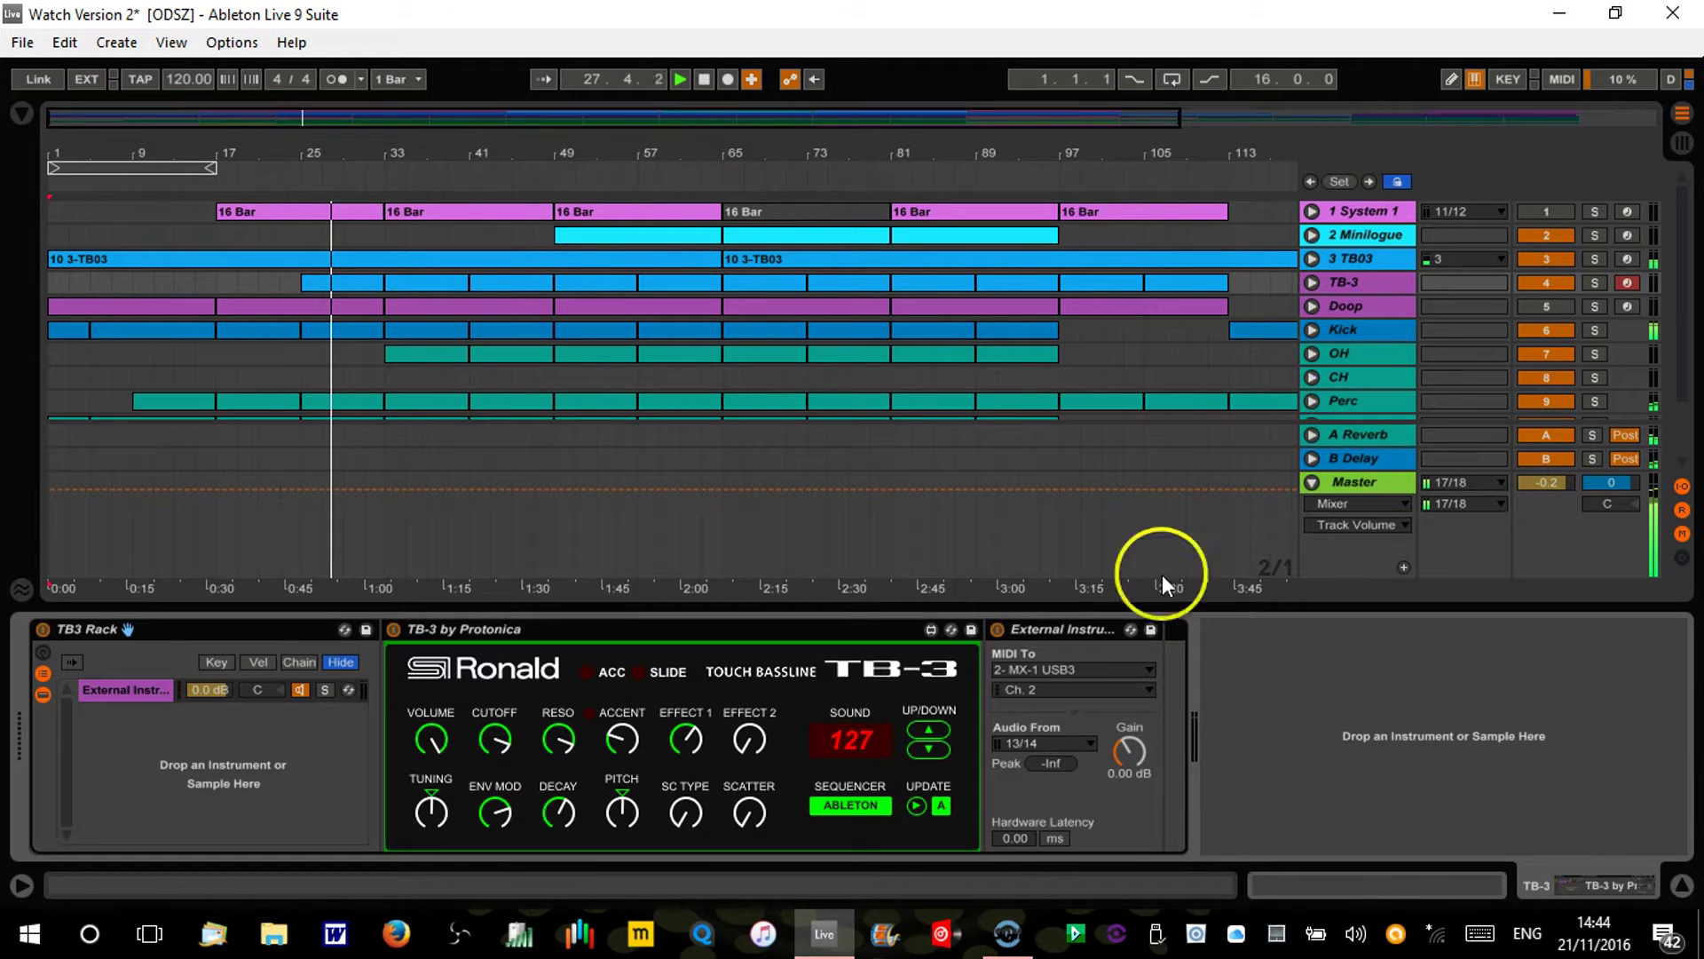
click(1152, 669)
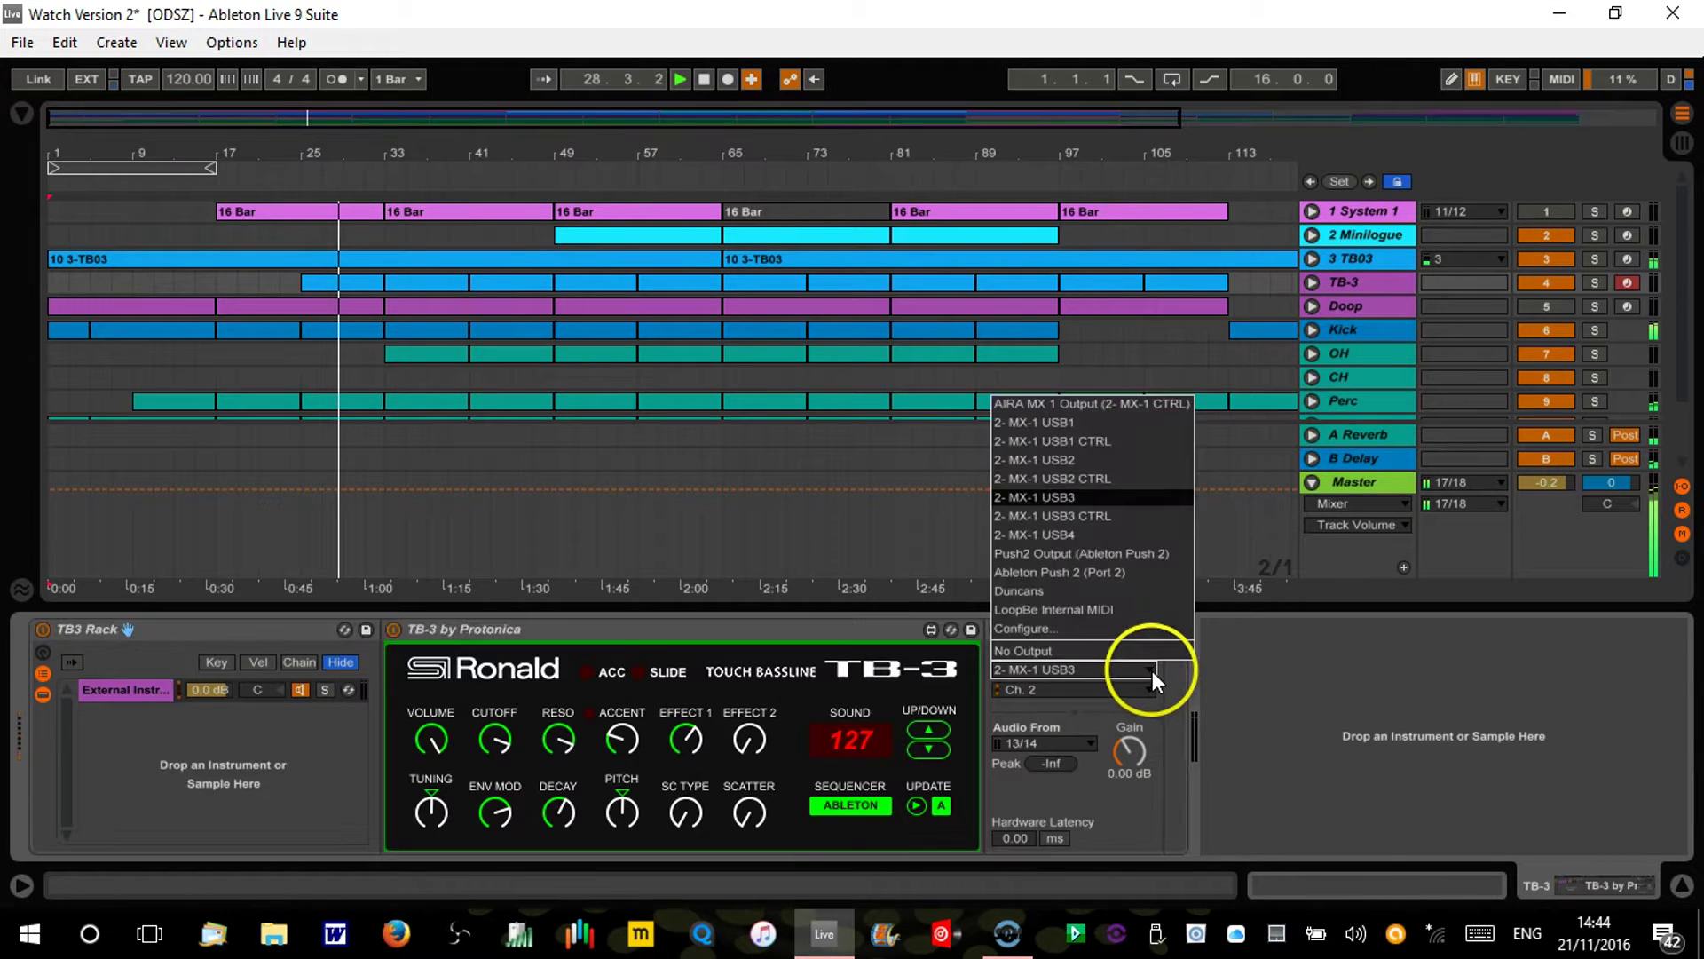
click(1120, 515)
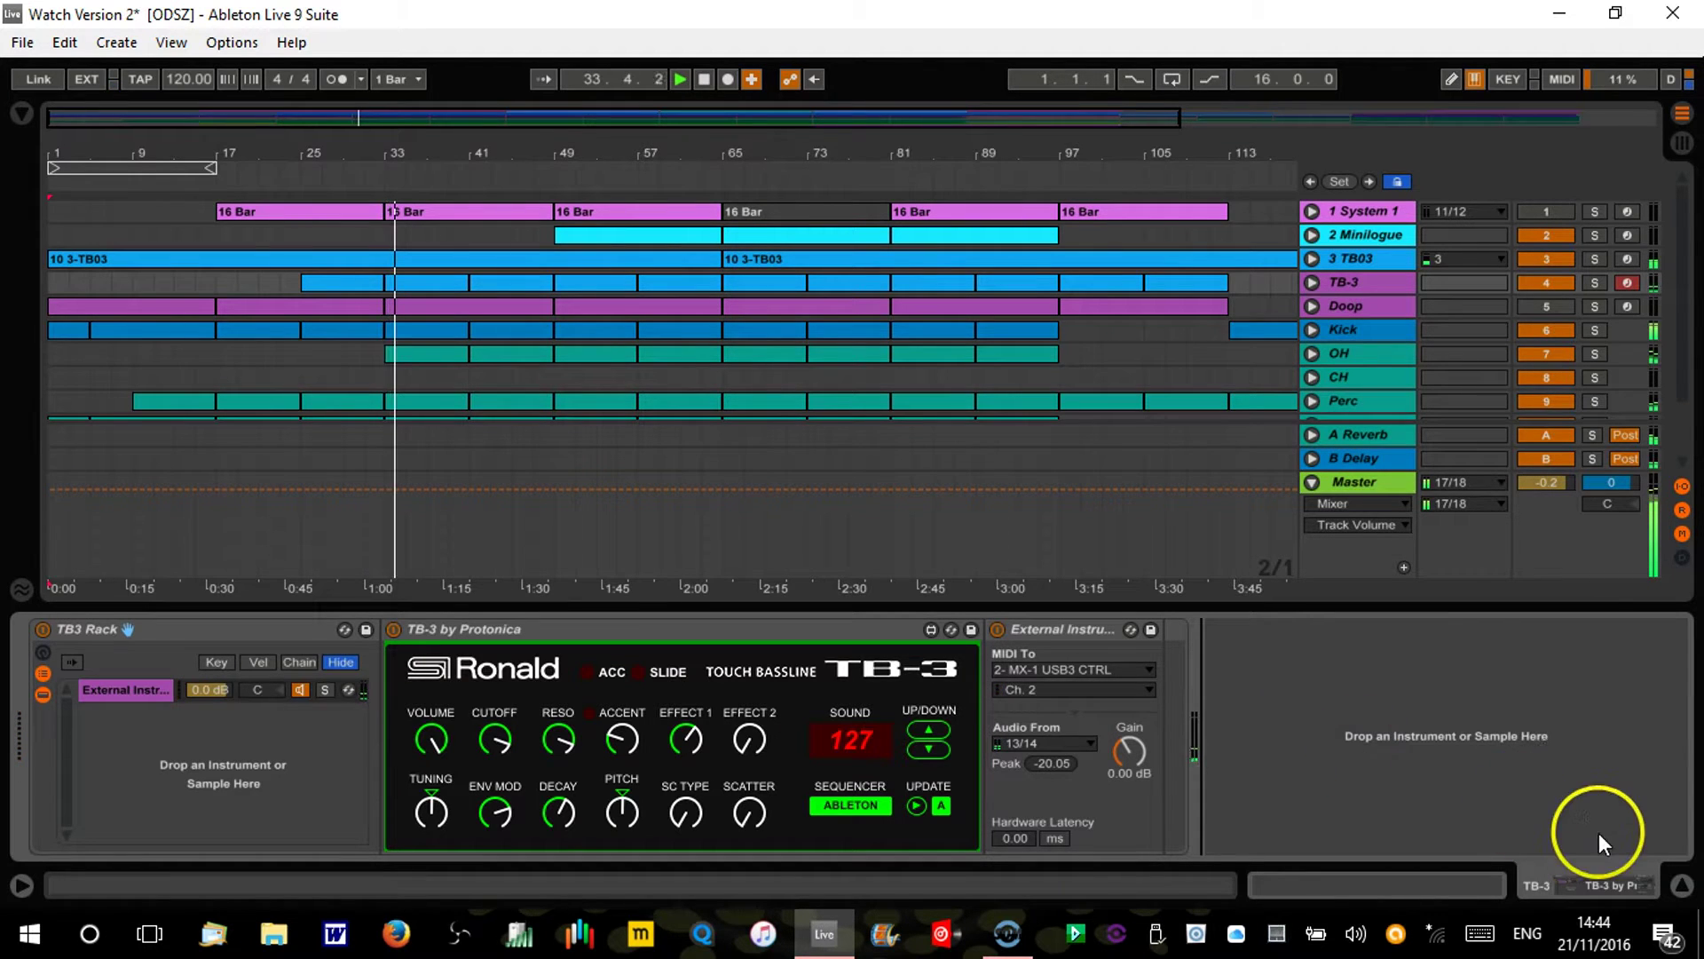
click(1683, 887)
Step: Delete the TB-3 and Clap clips that span bars 25 to 33 in the arrangement
click(577, 425)
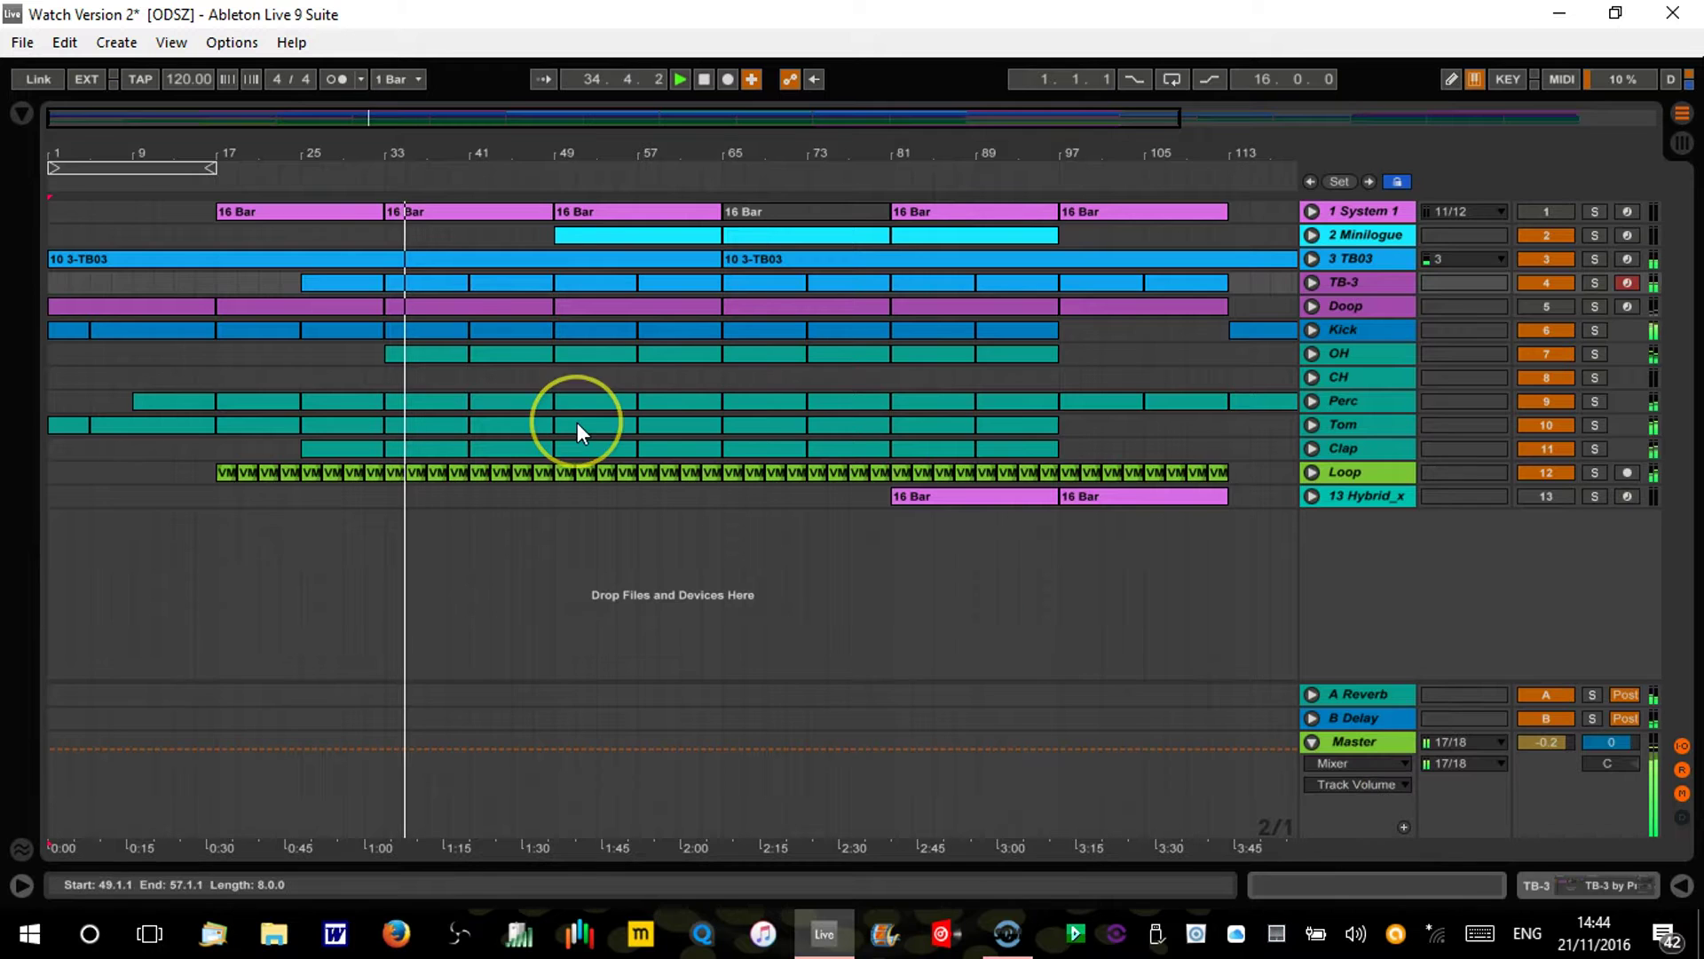
click(354, 281)
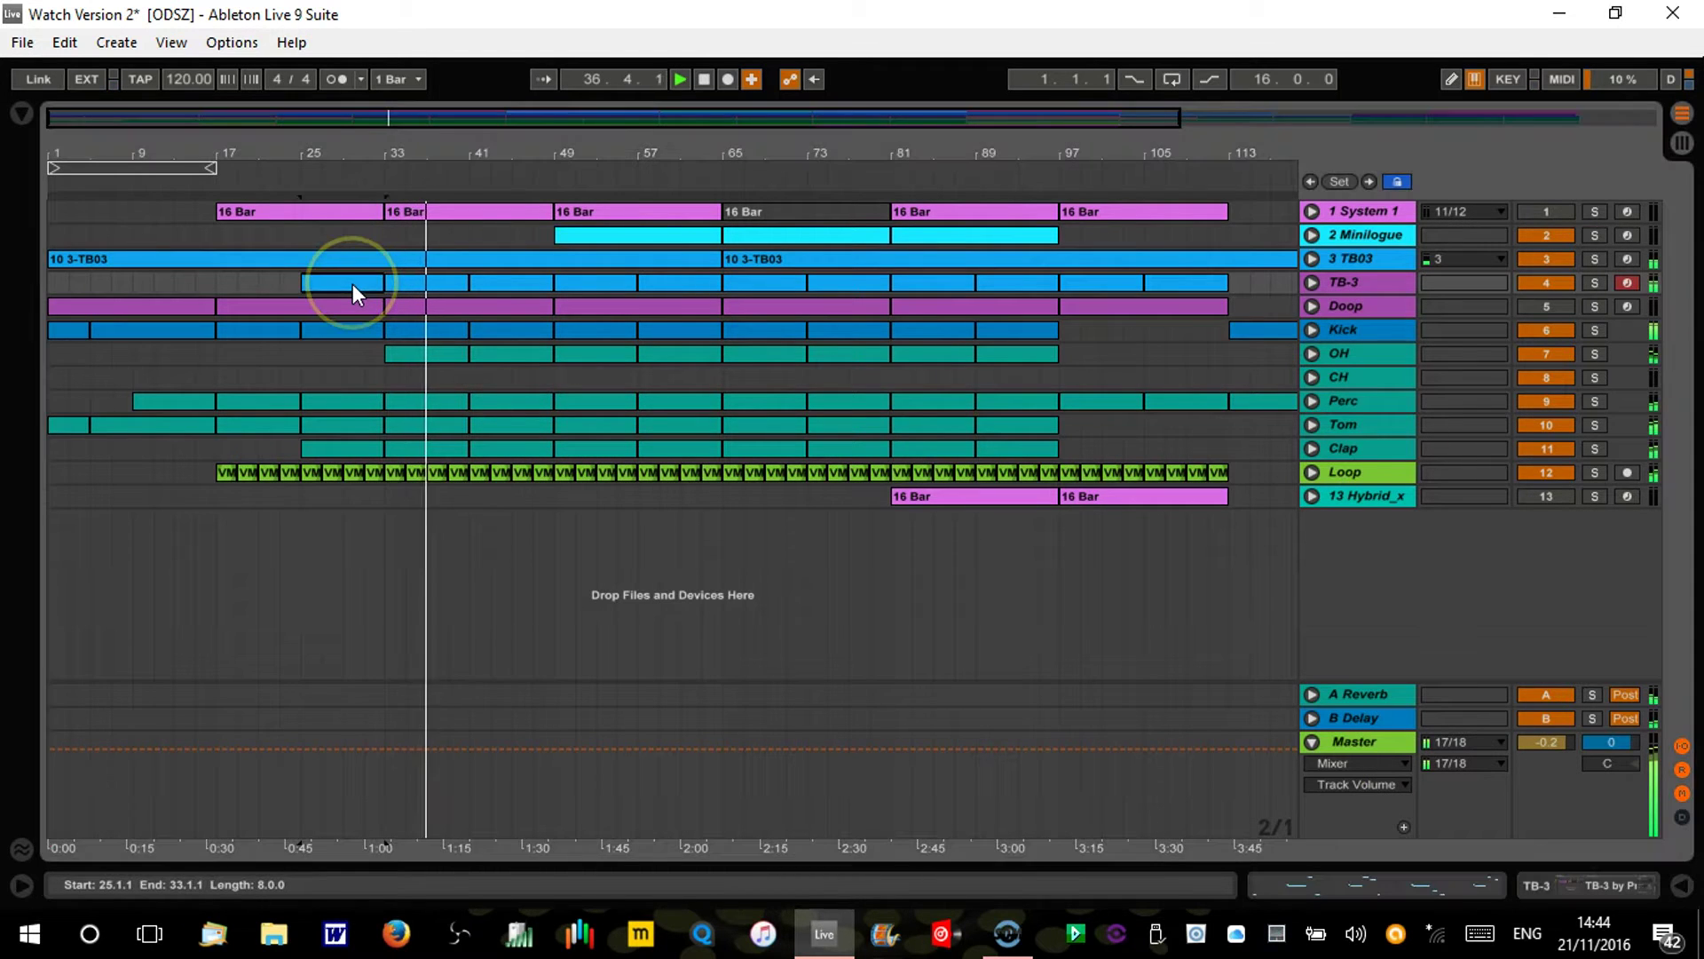
key(Delete)
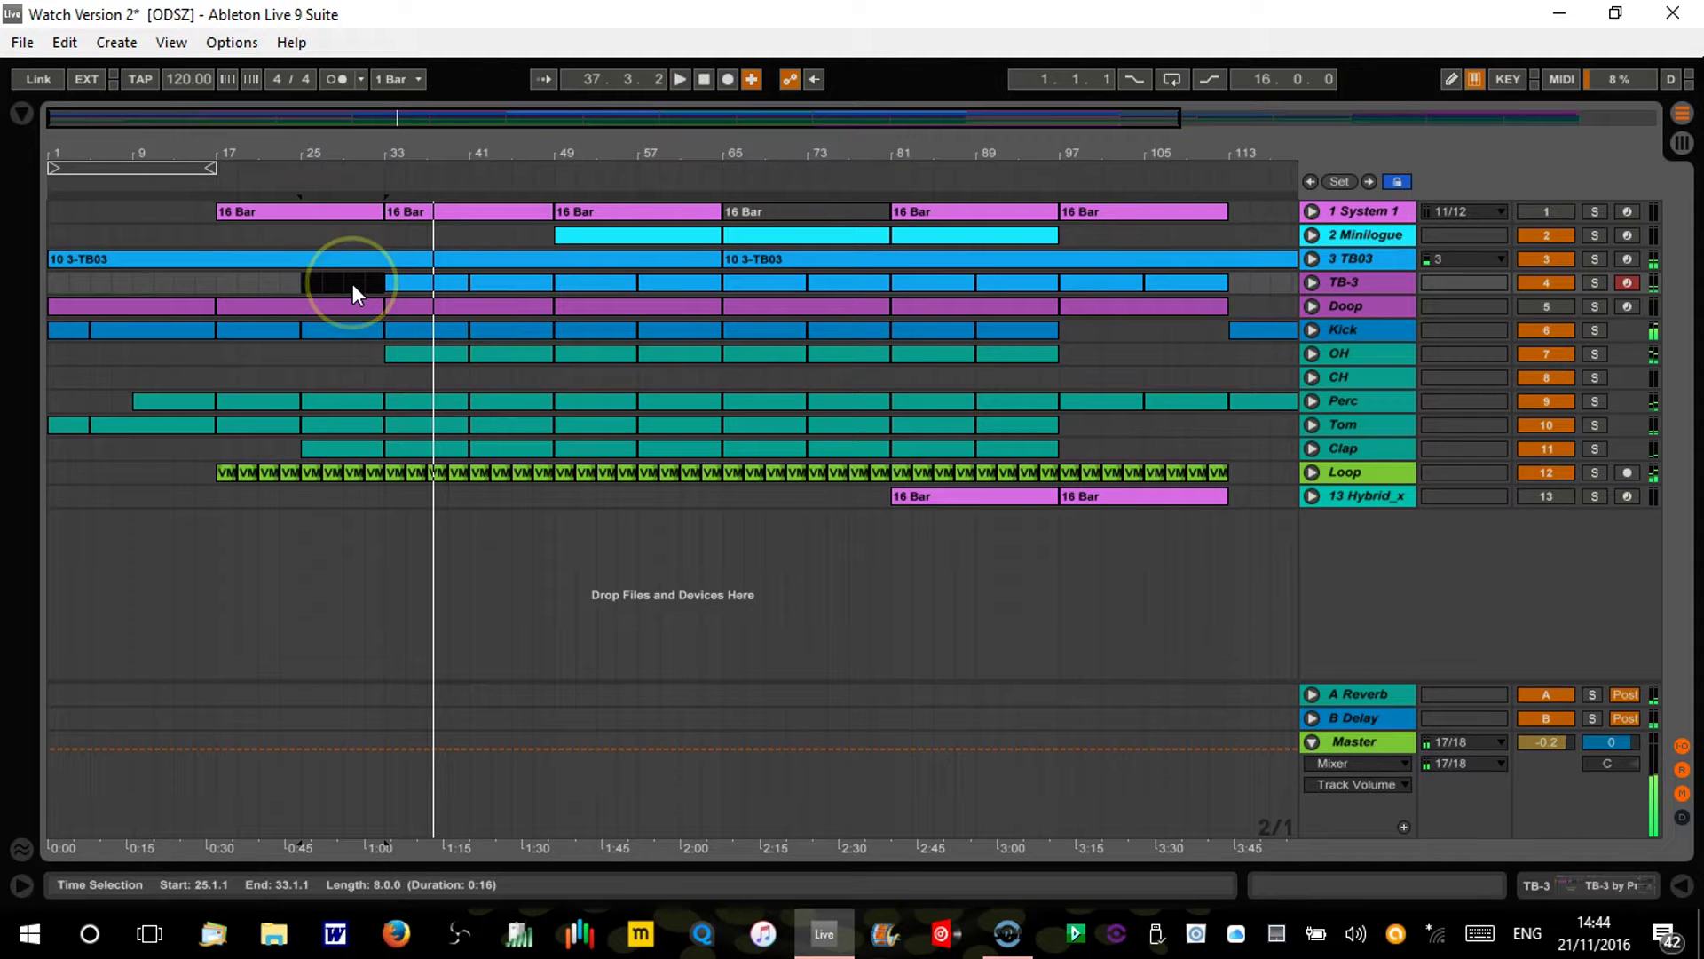
click(402, 334)
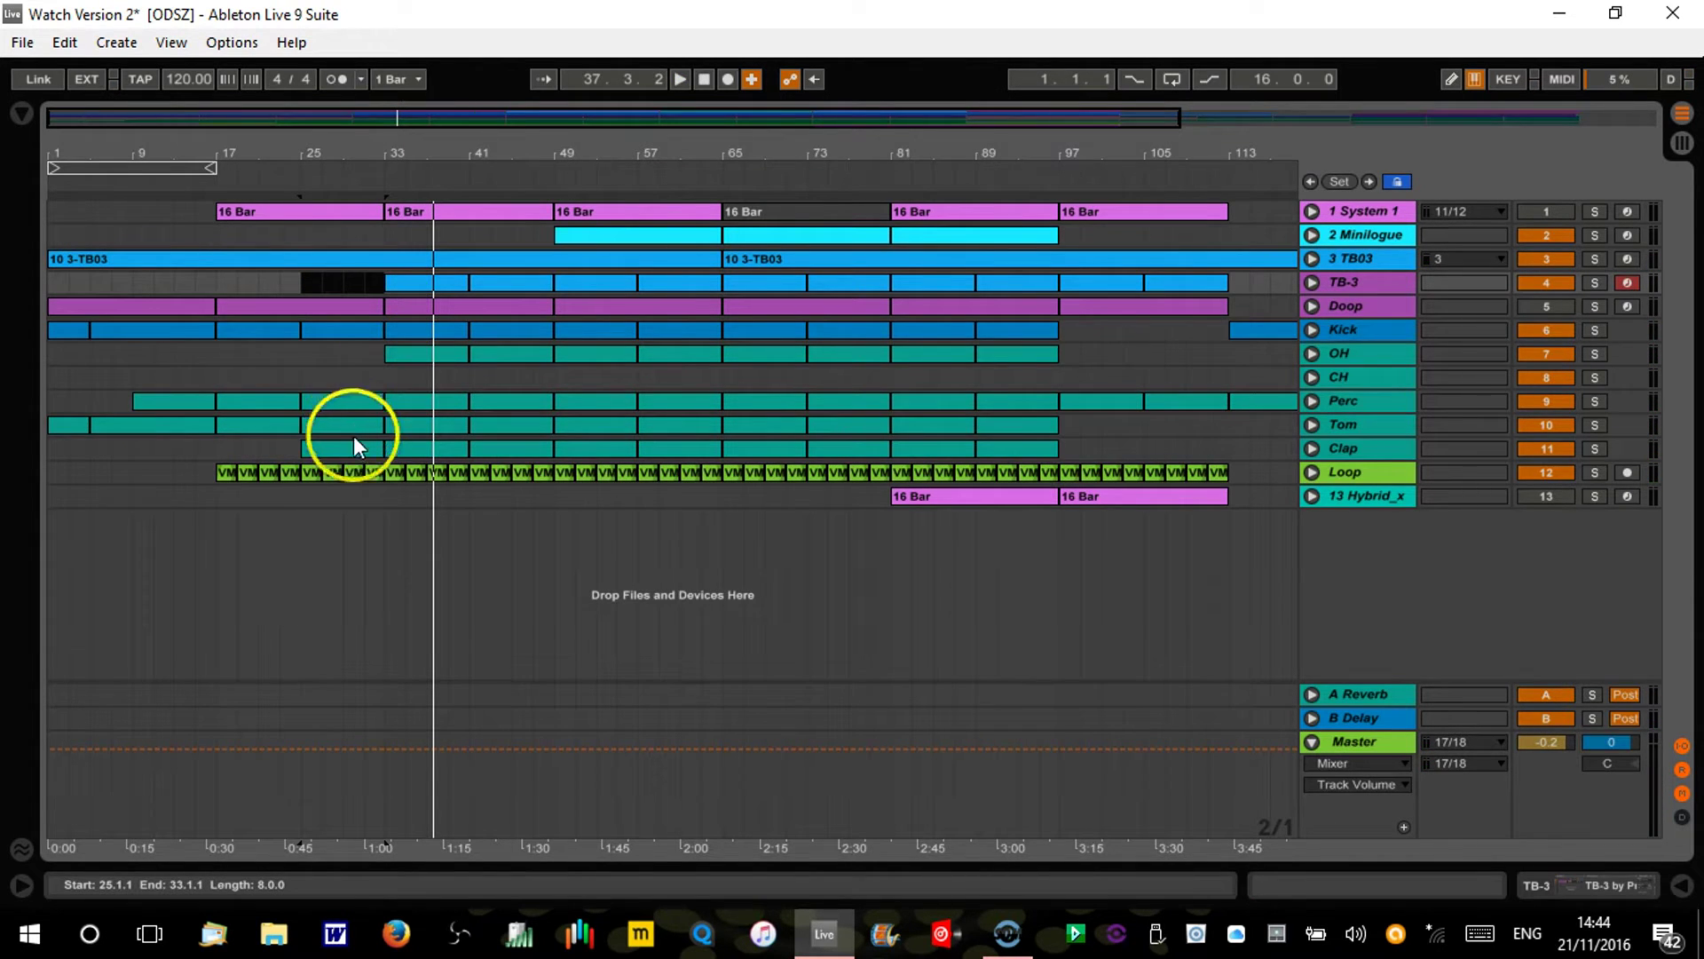
key(ctrl+z)
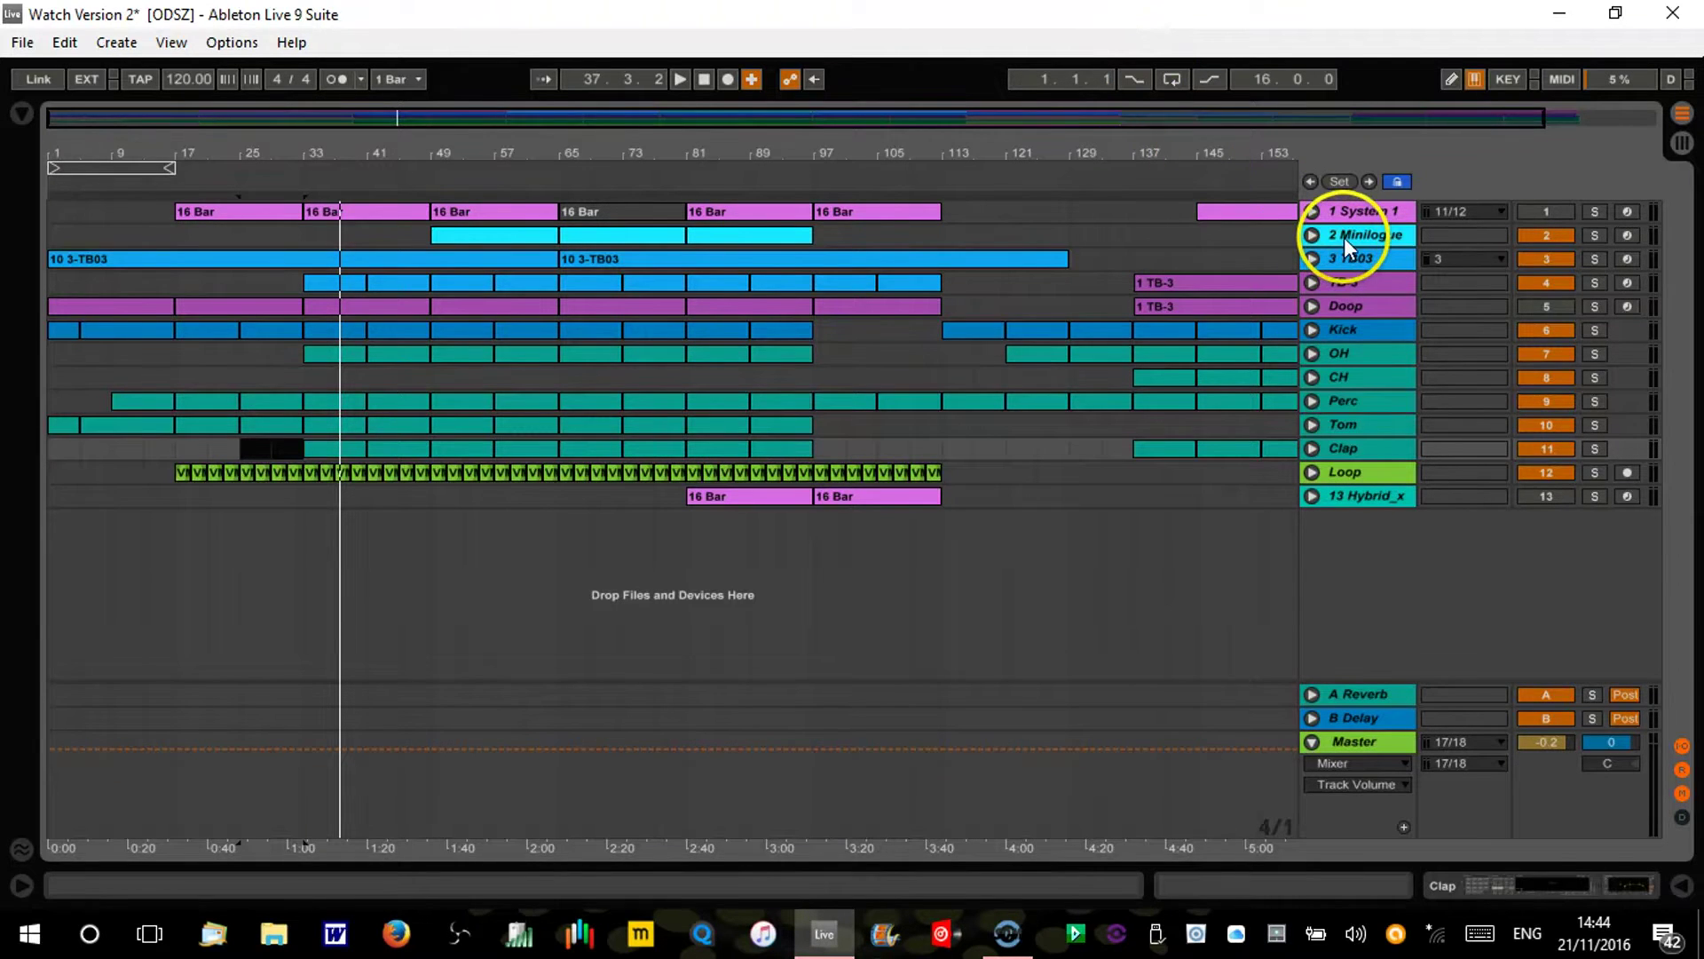
Step: Delete the Minilogue track
click(1344, 237)
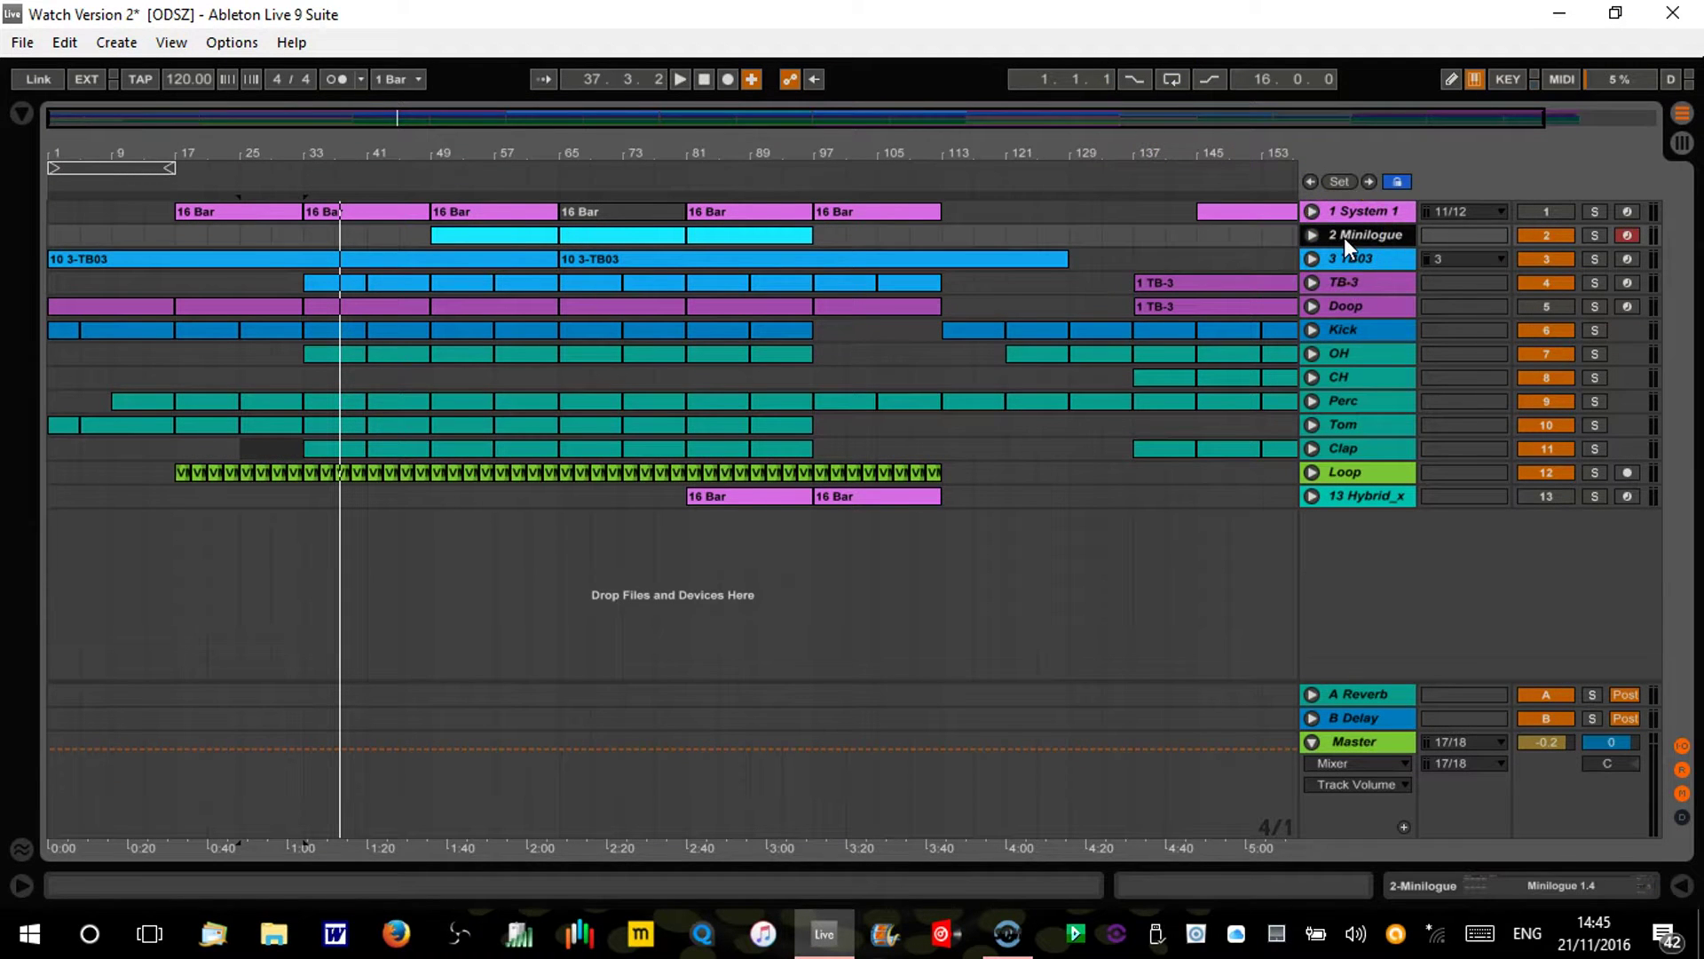
key(Delete)
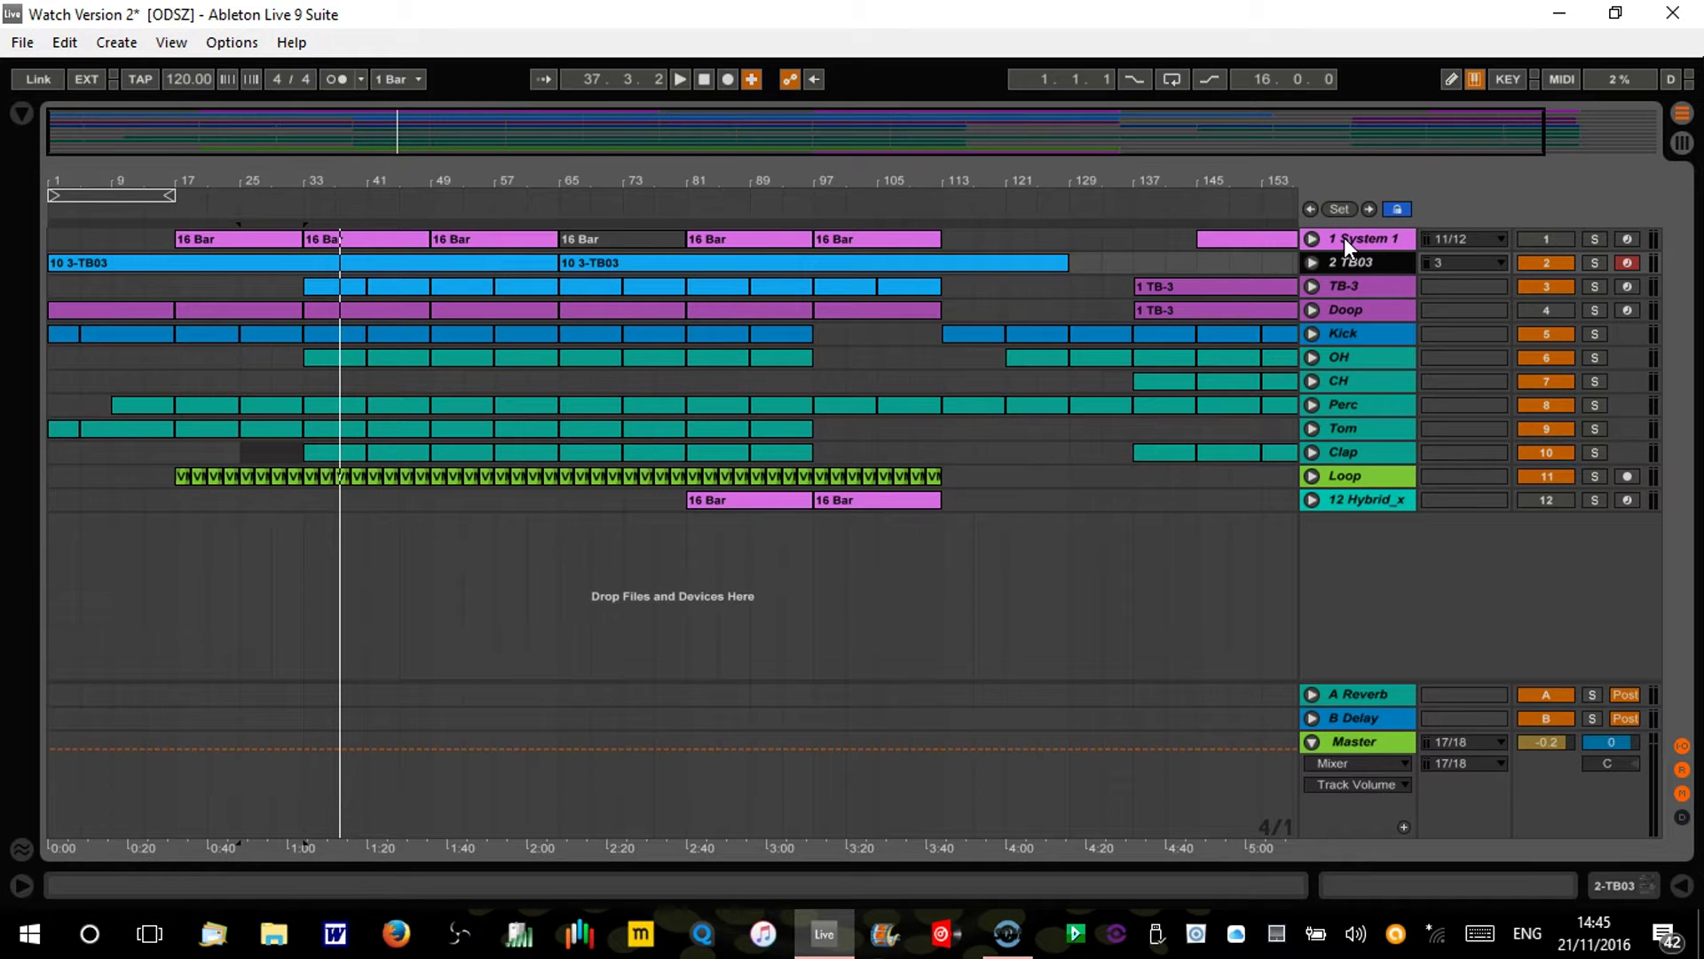
Step: Loop playback over the first Loop track clip at bars 17 to 19 and start playing from there
drag(216, 180, 408, 187)
click(360, 481)
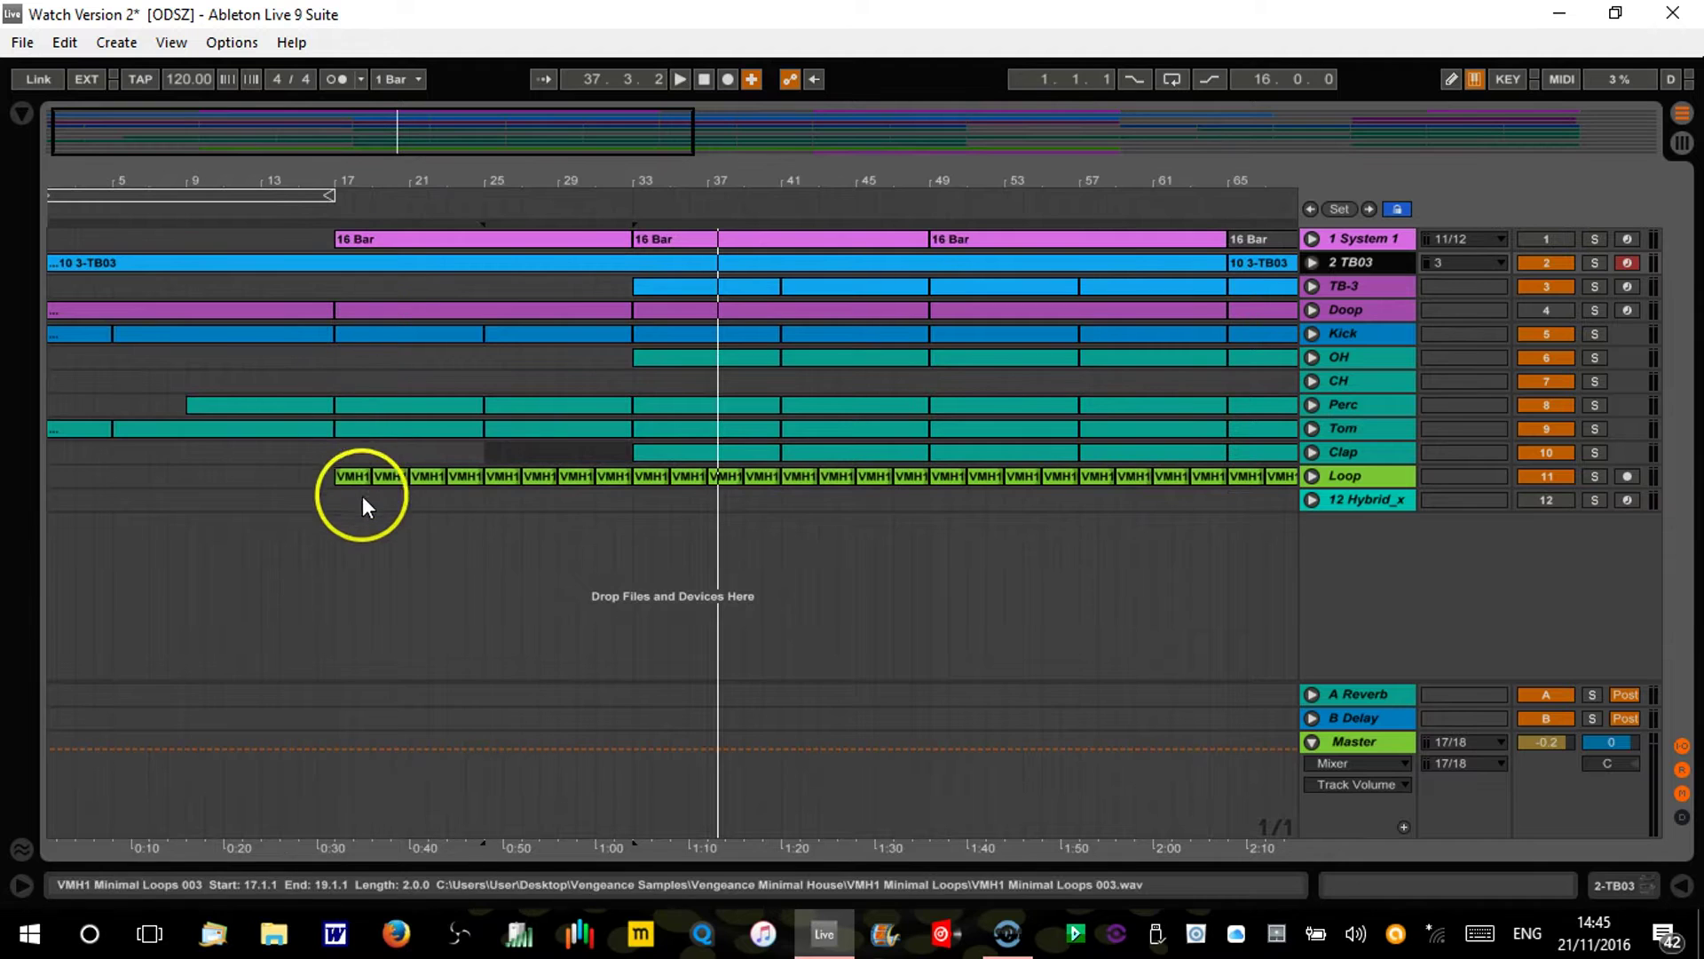
key(ctrl+l)
click(329, 199)
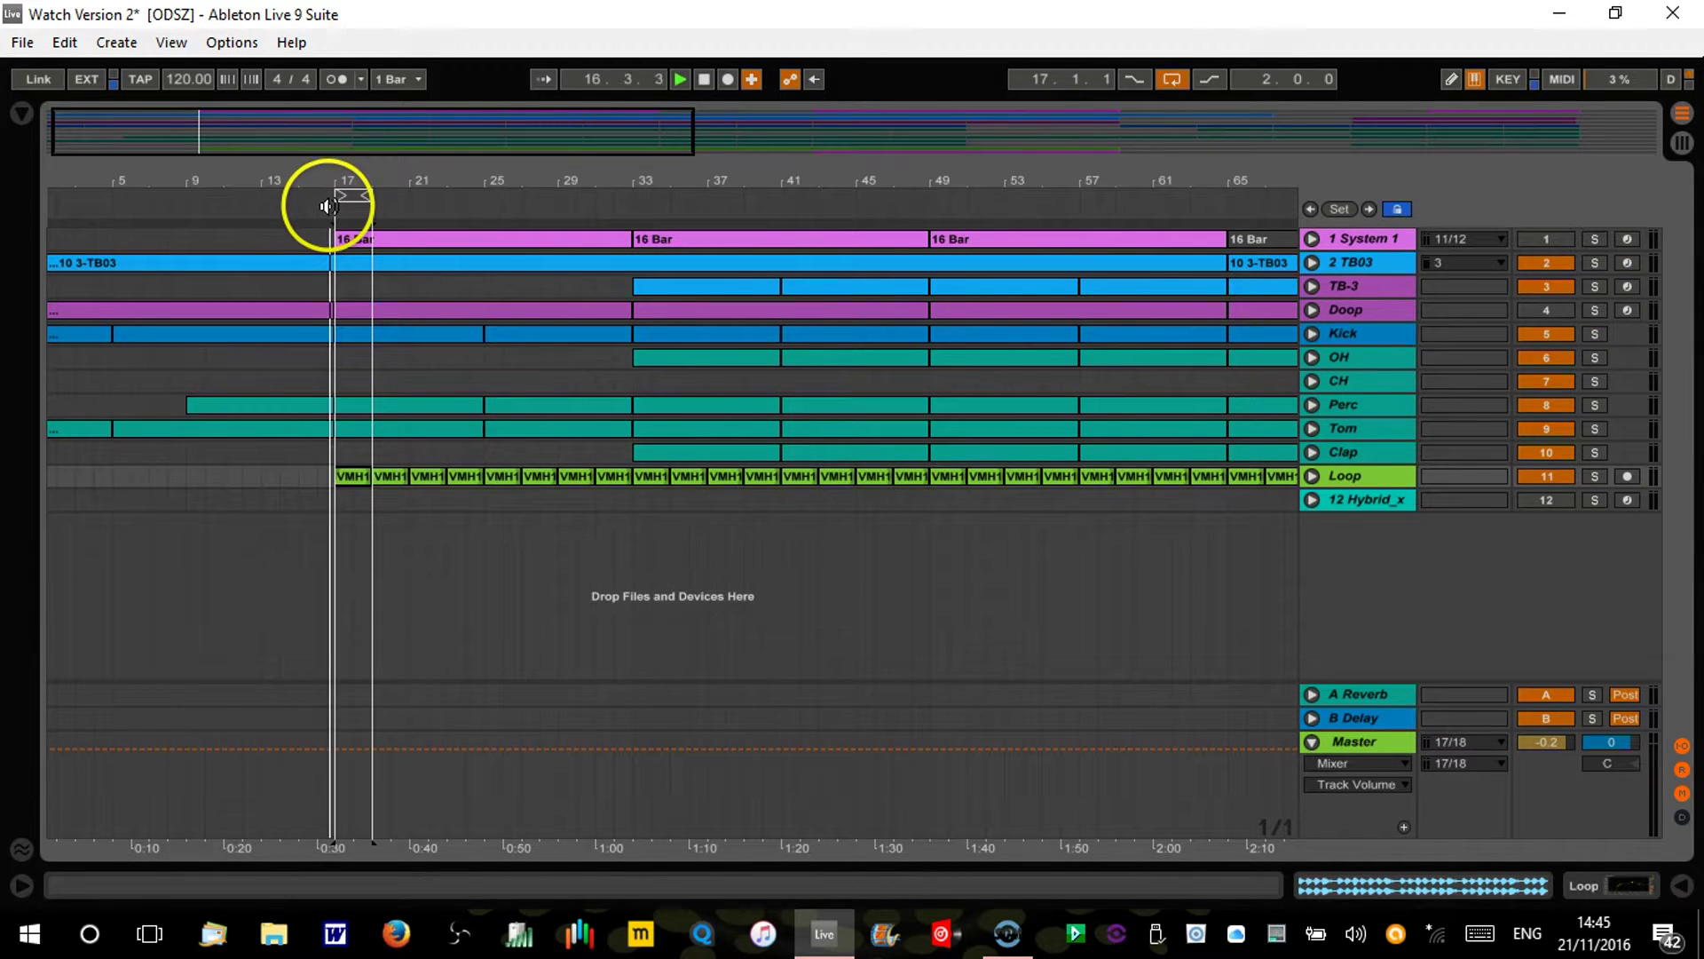
Step: Transpose the first VMH1 Minimal Loops clip to -5 st and set the Loop track's volume to -10.1 dB
double_click(359, 477)
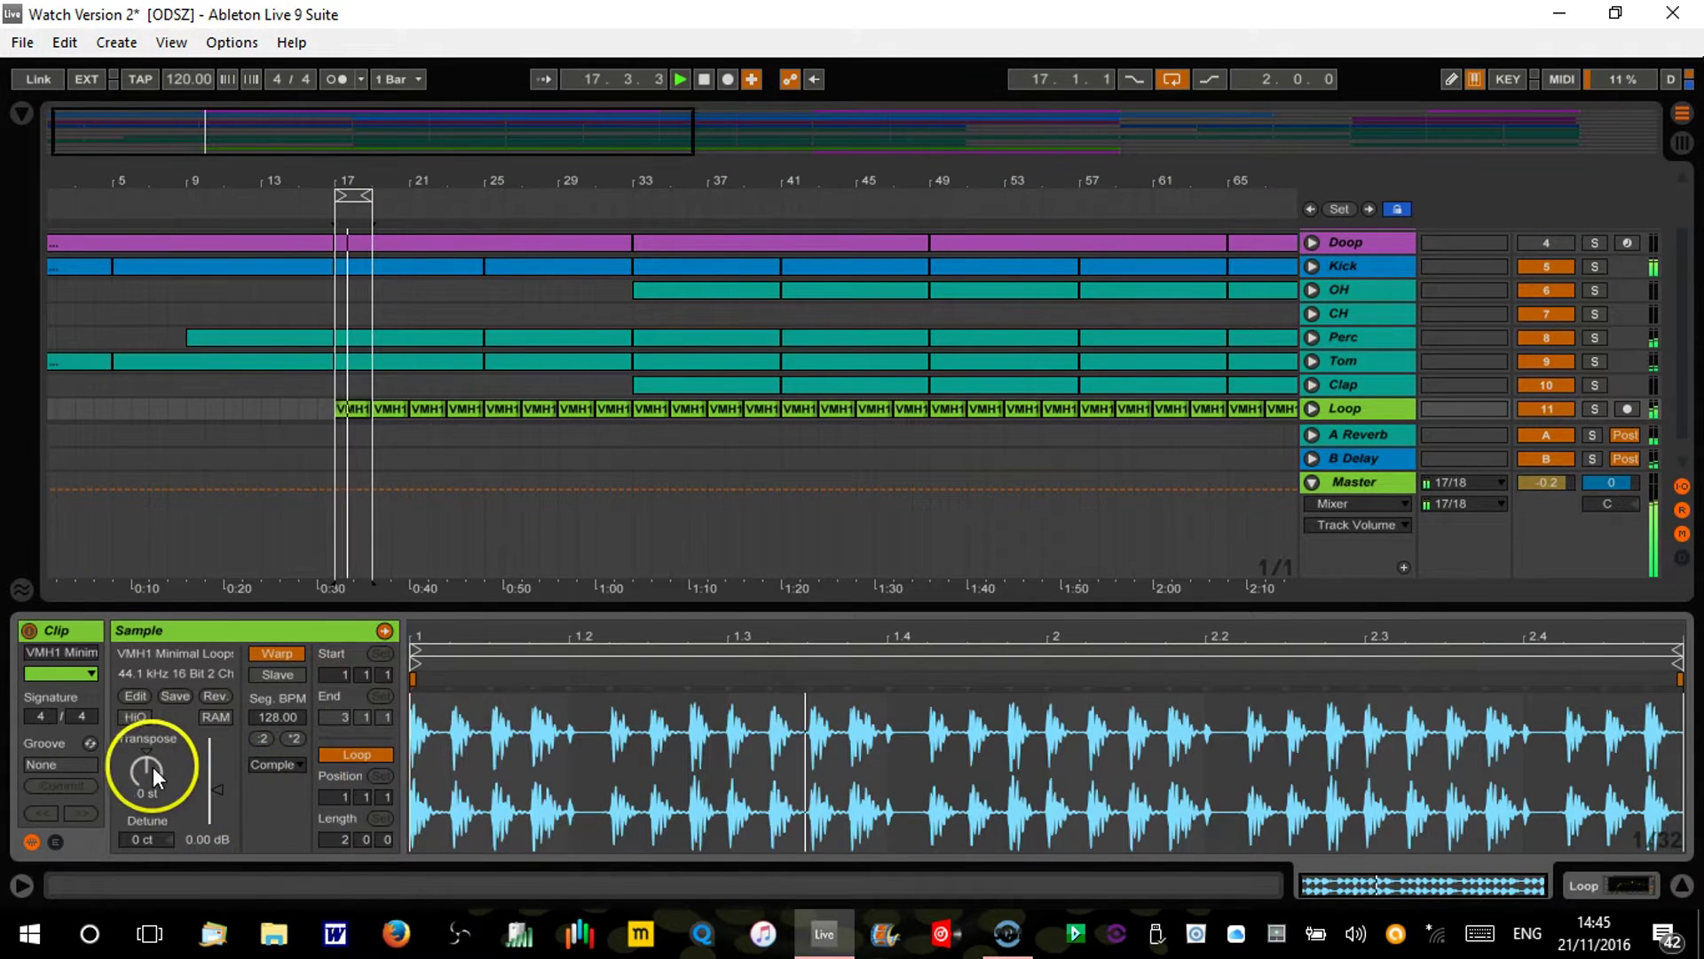
mouse_move(146, 771)
mouse_down()
mouse_move(146, 797)
mouse_move(146, 772)
mouse_up()
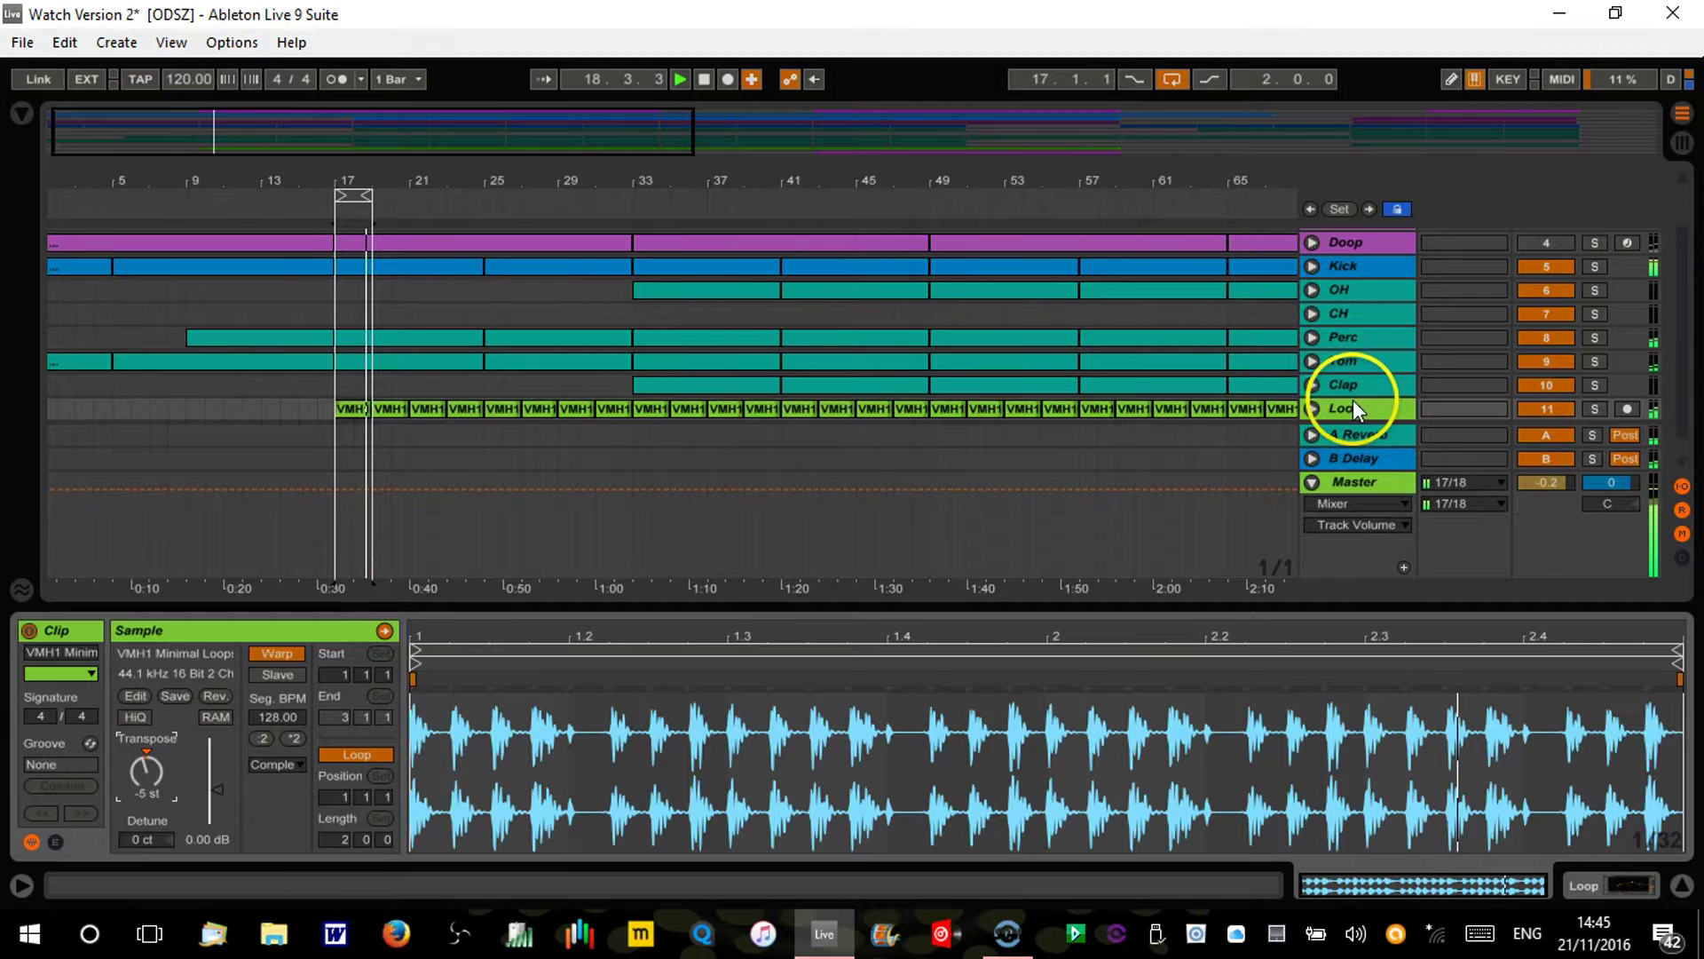
click(1312, 408)
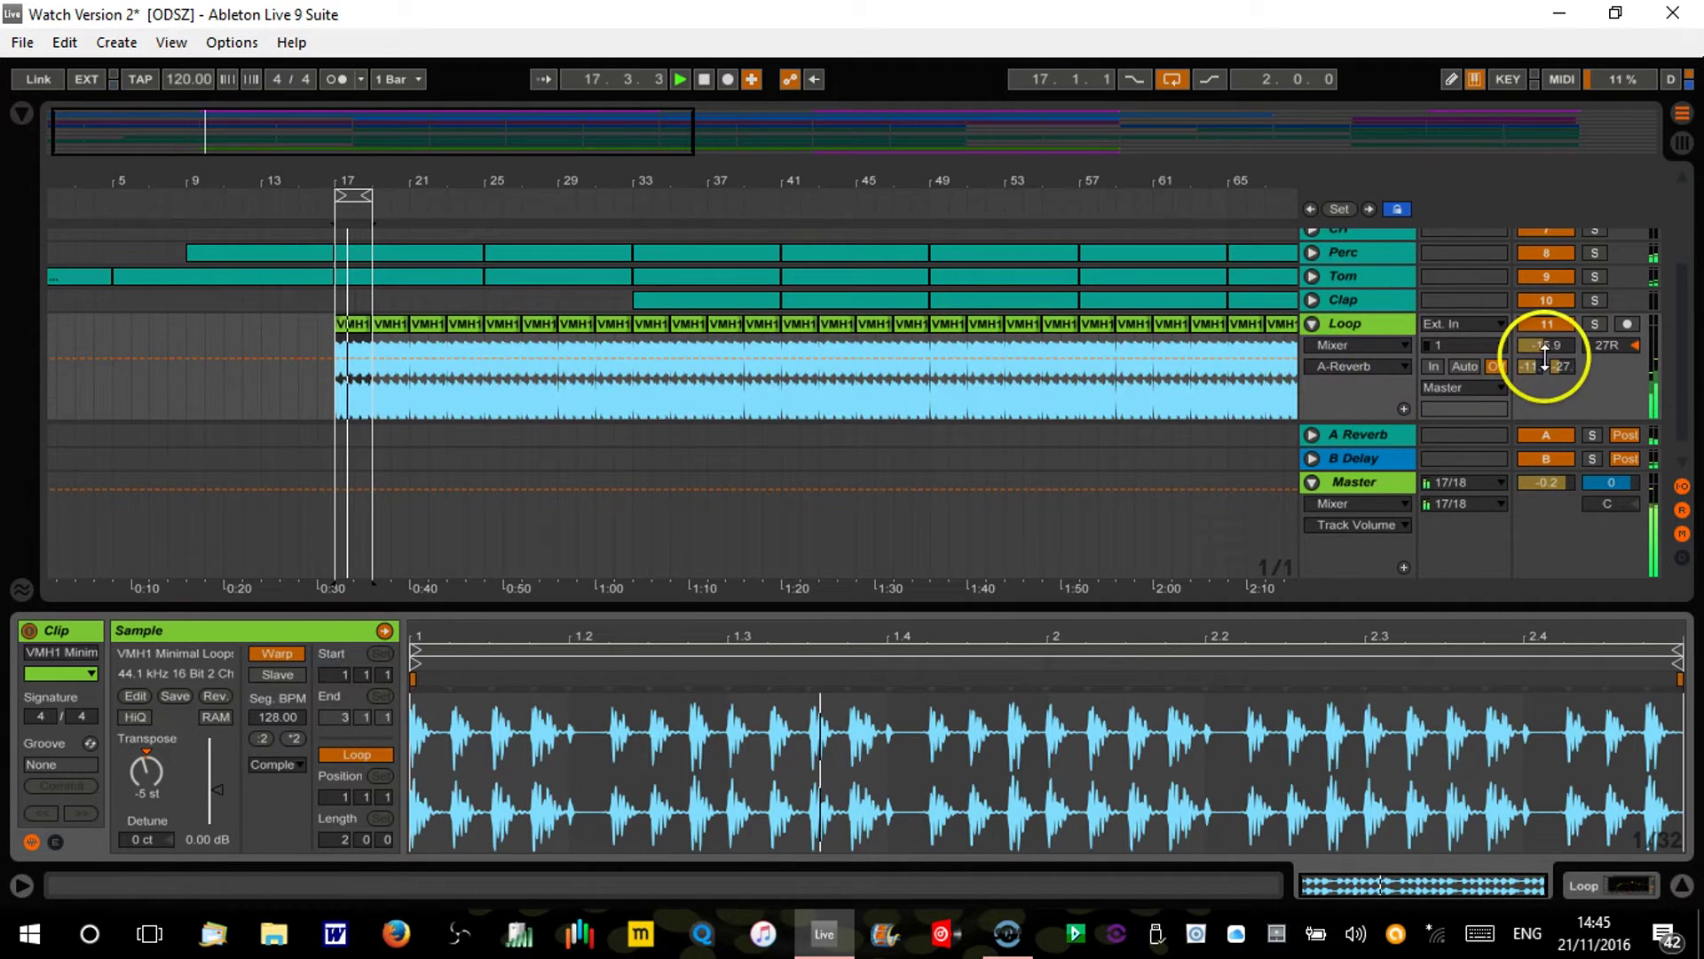
drag(1549, 364, 1548, 360)
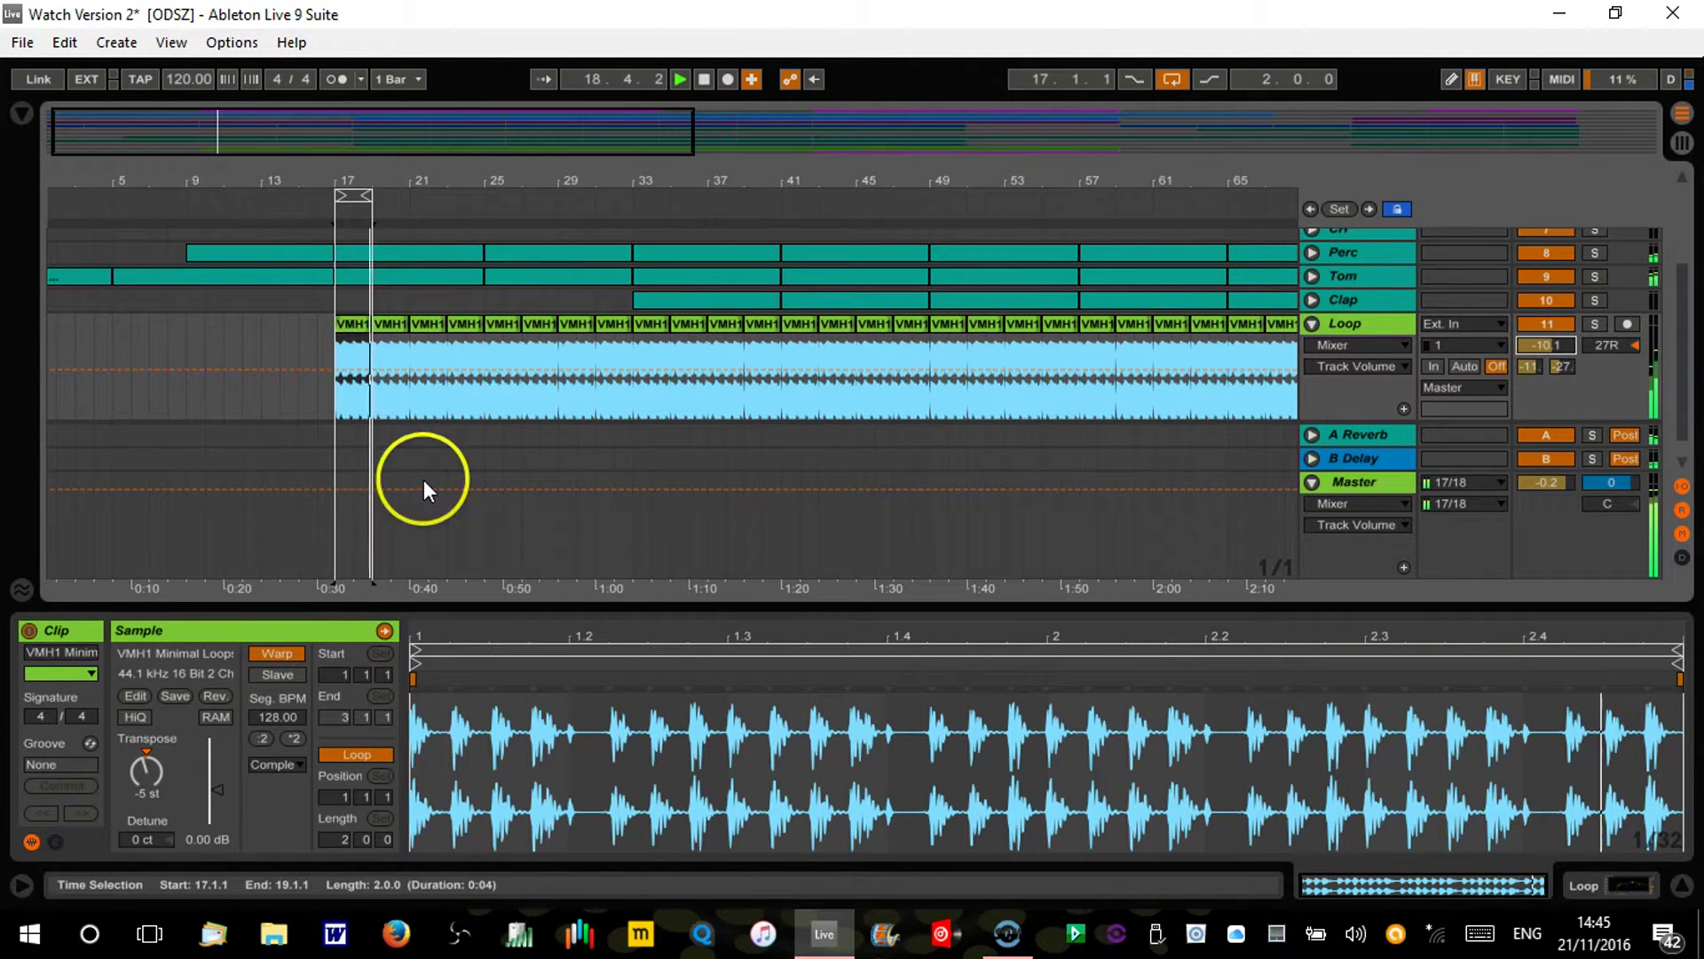
Step: Transpose the loop clip to -11 st, set the Loop track's volume to -16.0 dB and fold the track
click(145, 768)
drag(145, 768, 145, 781)
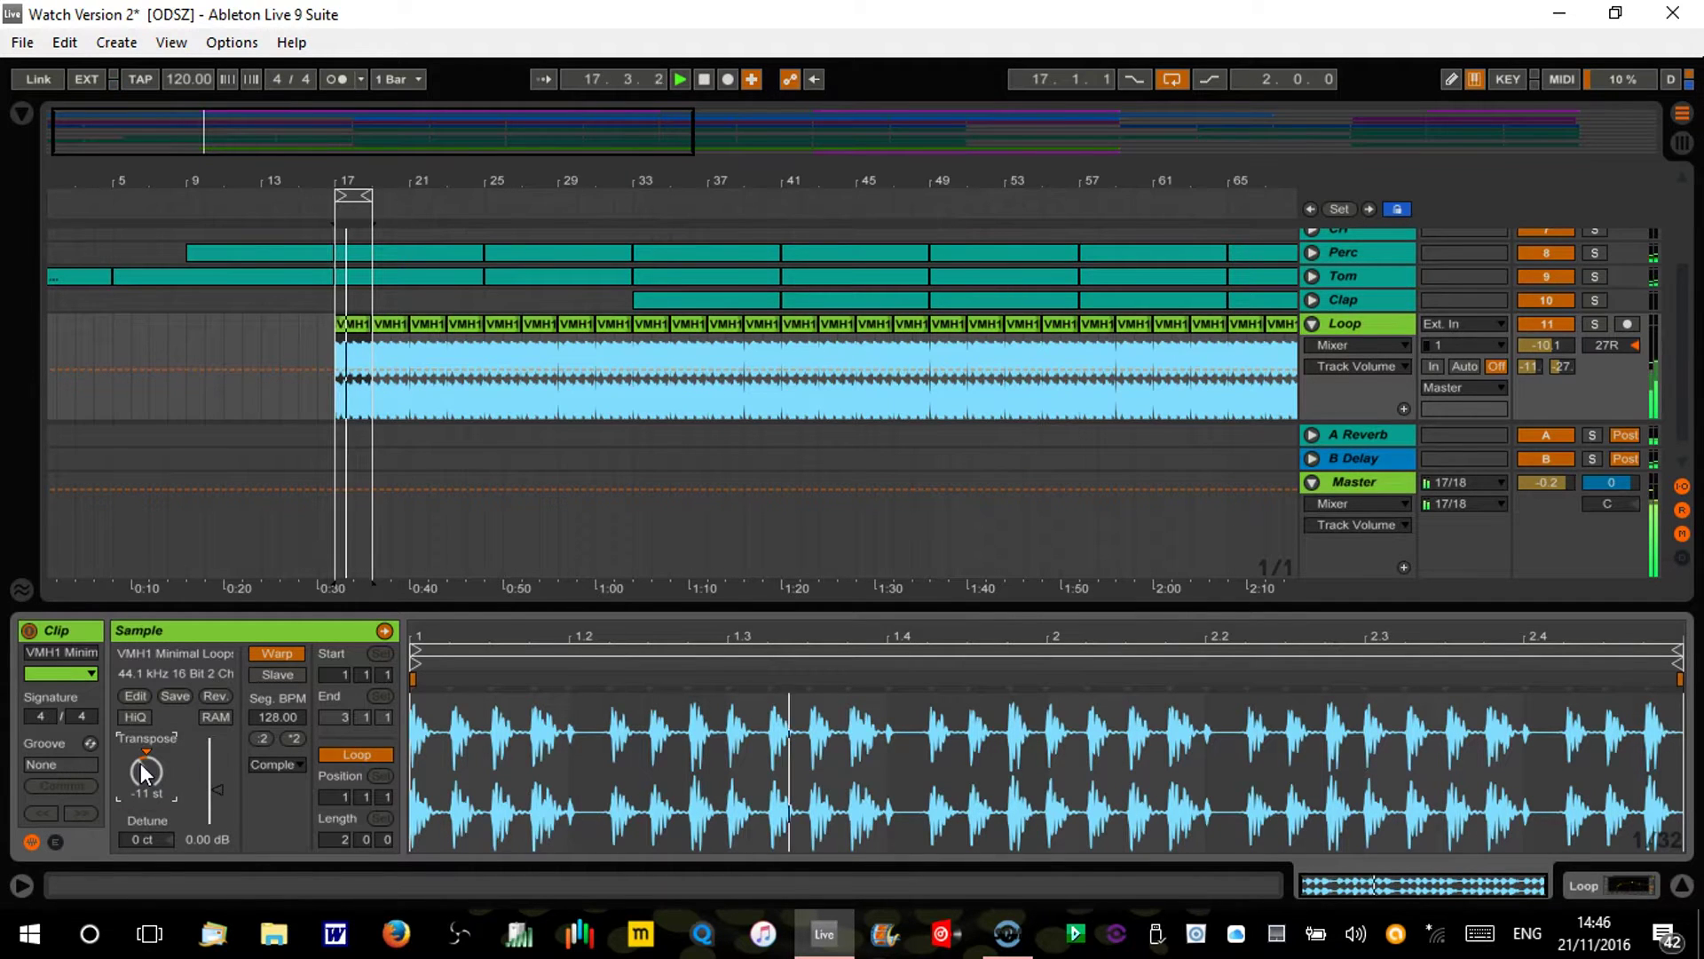
drag(1553, 344, 1553, 395)
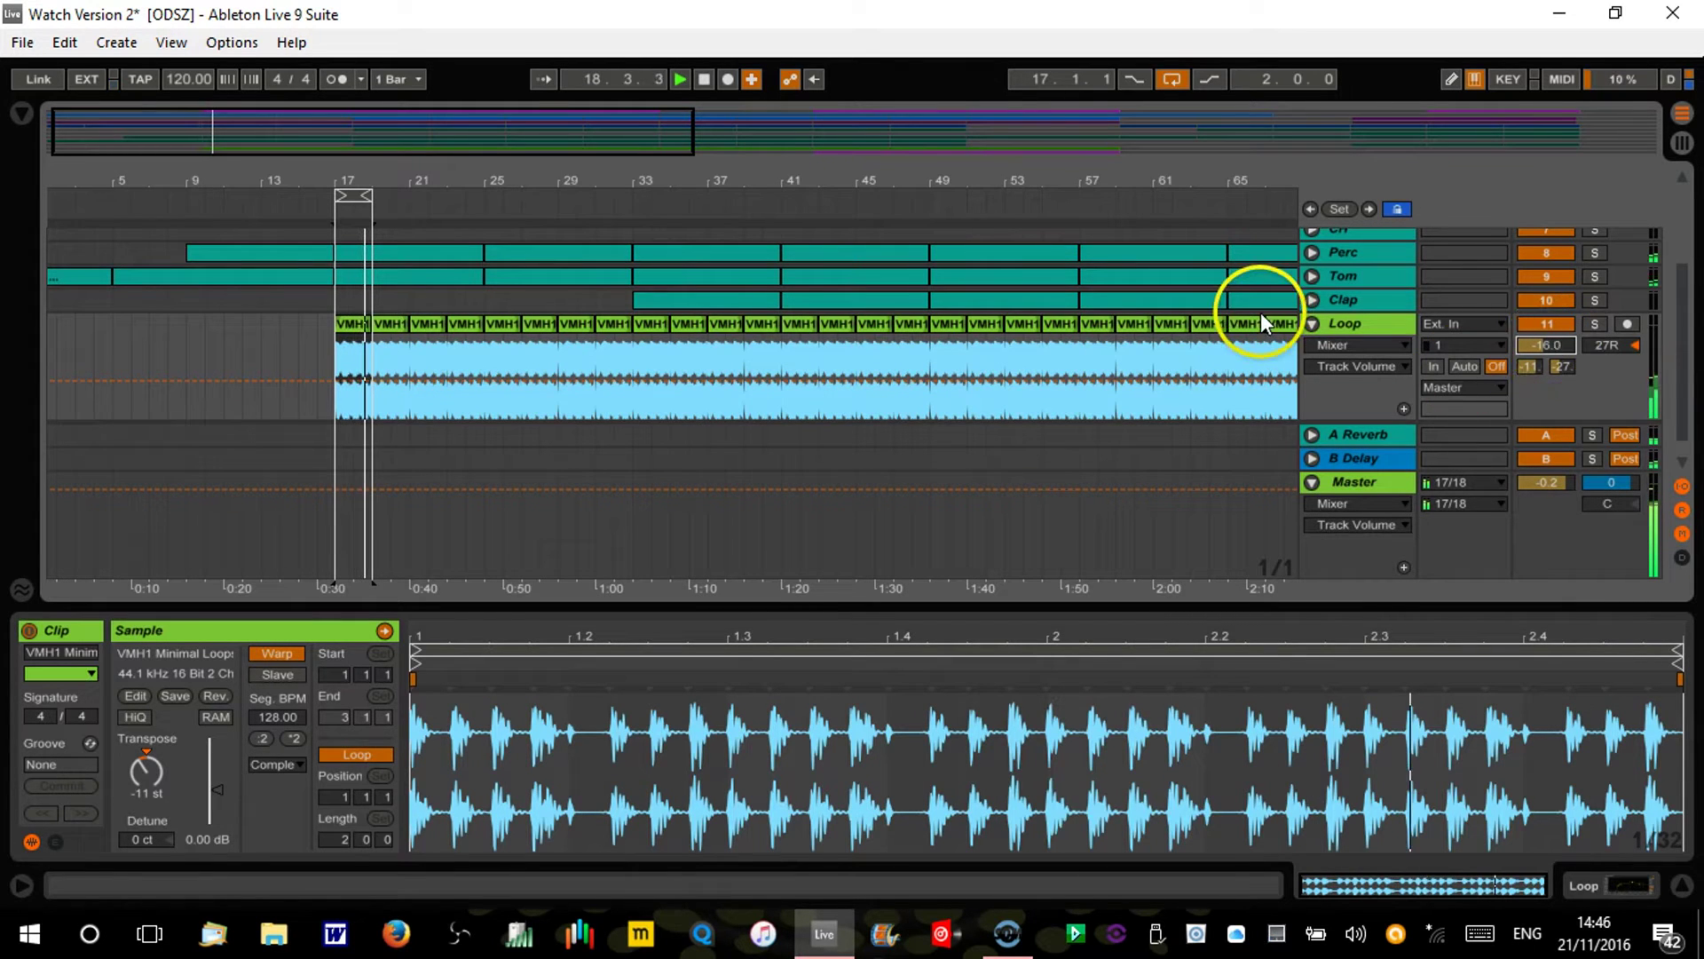
click(1312, 323)
Step: Delete all Loop track clips from bar 19 onward, leaving only the first clip at bar 17
drag(362, 191, 213, 182)
click(209, 382)
click(209, 323)
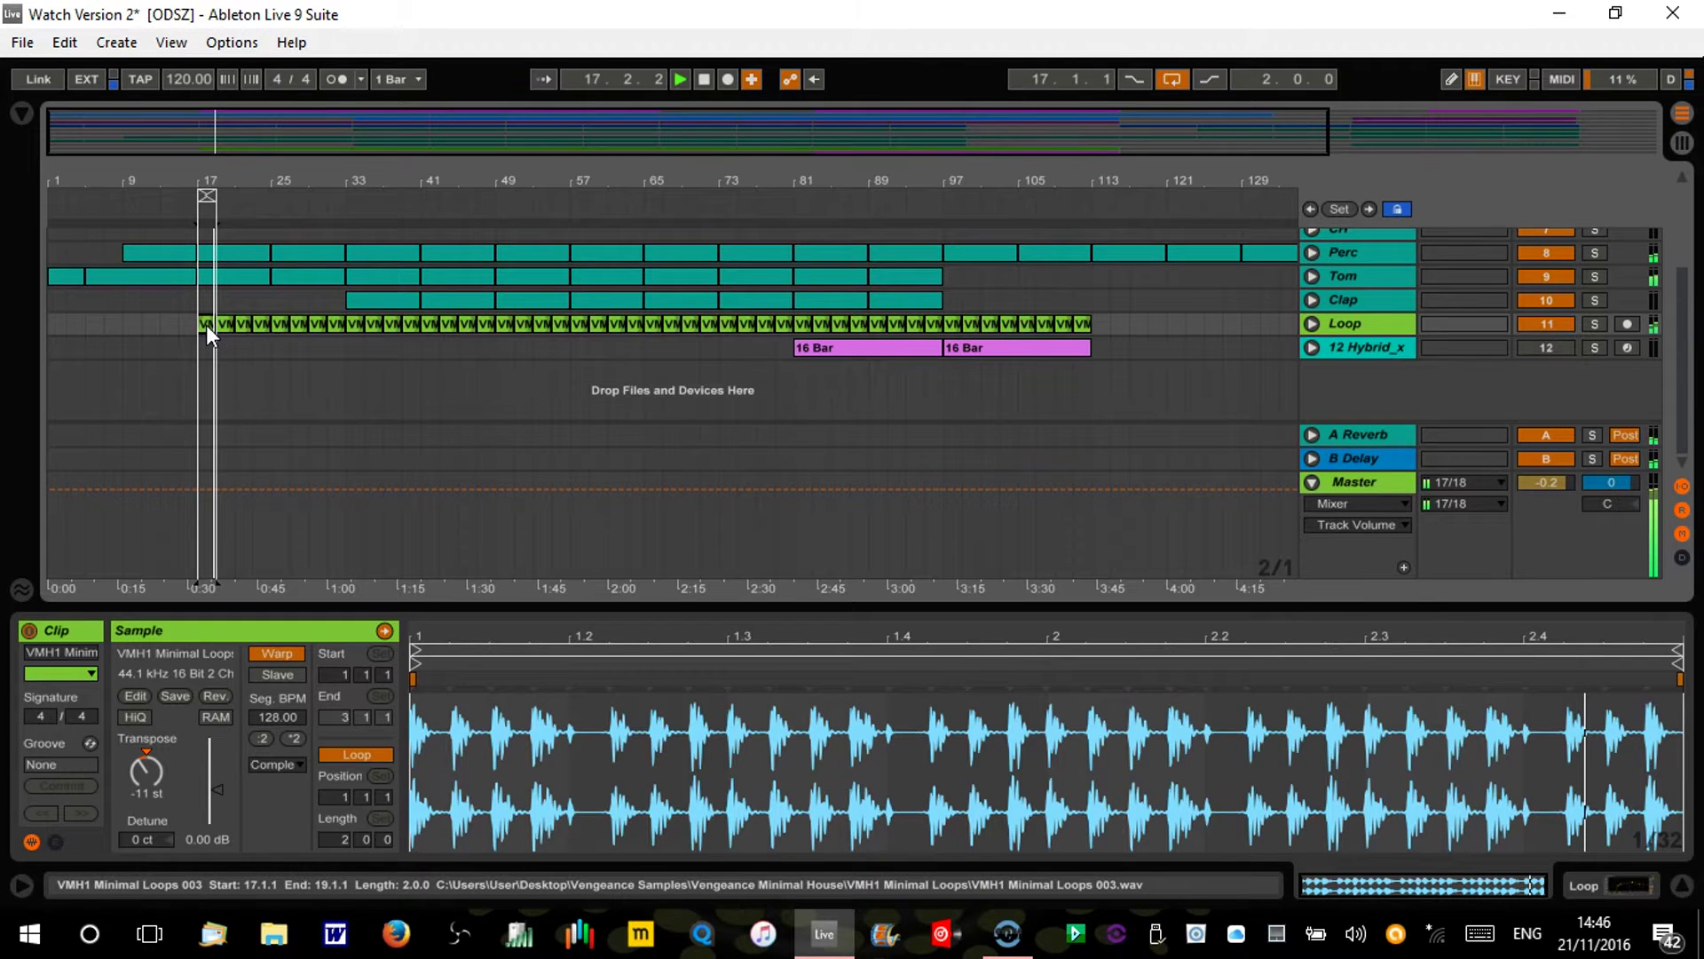
key(Right)
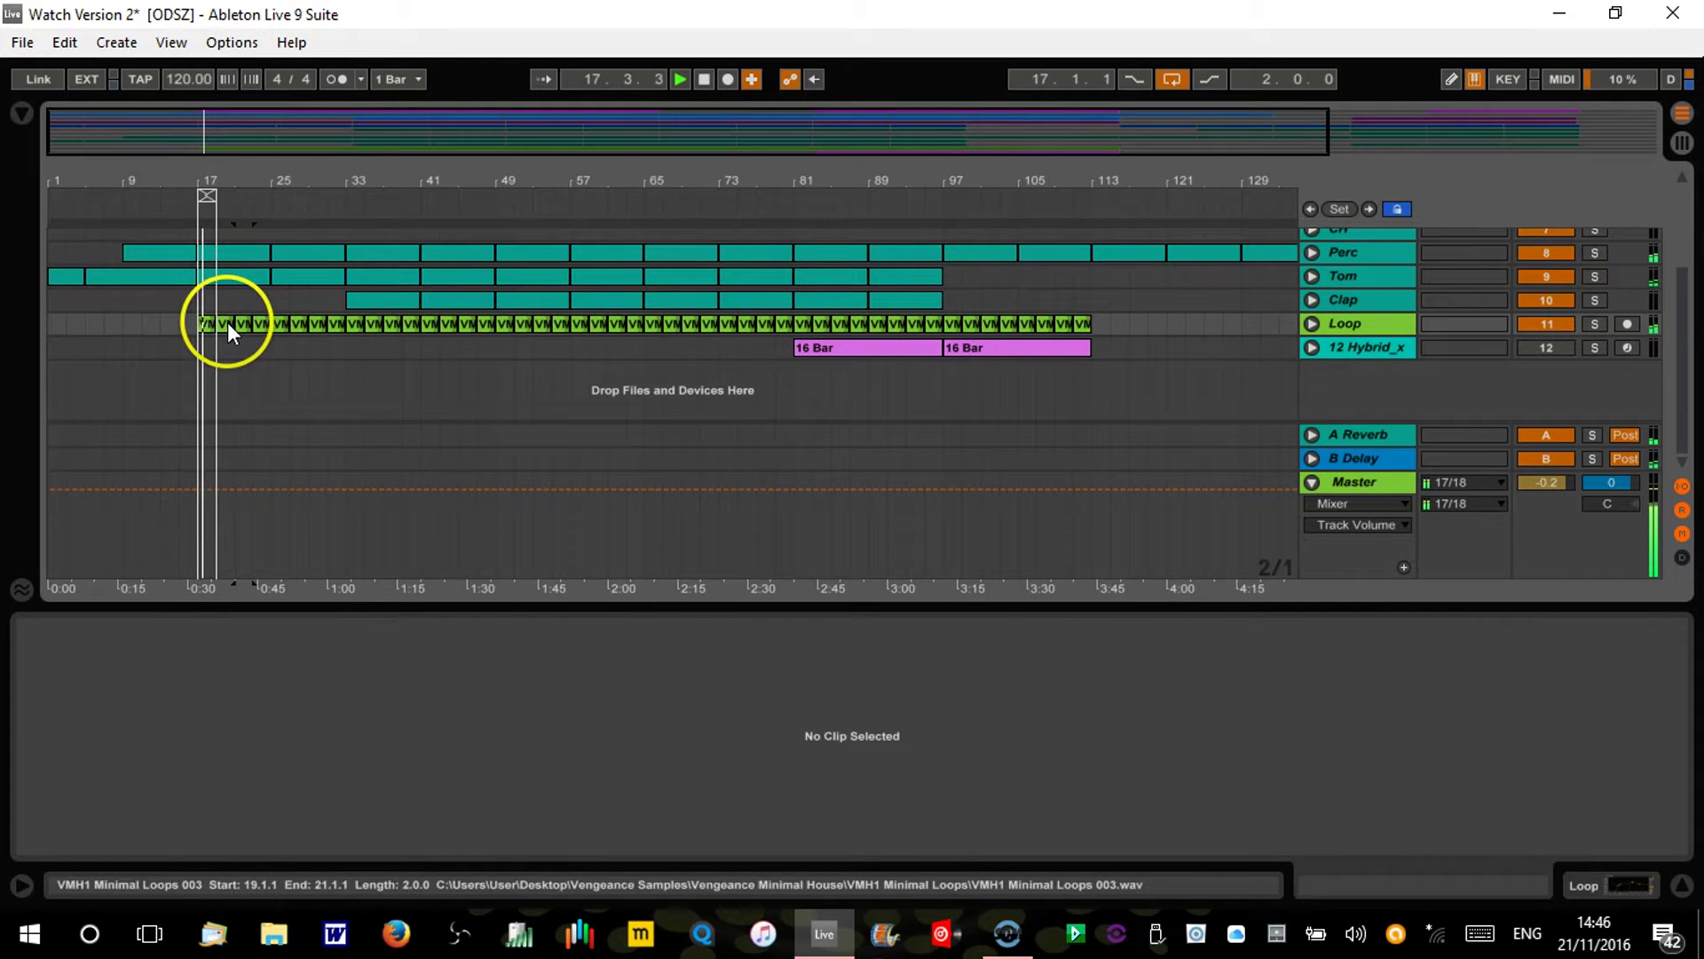
click(227, 323)
drag(227, 333, 974, 334)
drag(242, 316, 1119, 325)
key(Delete)
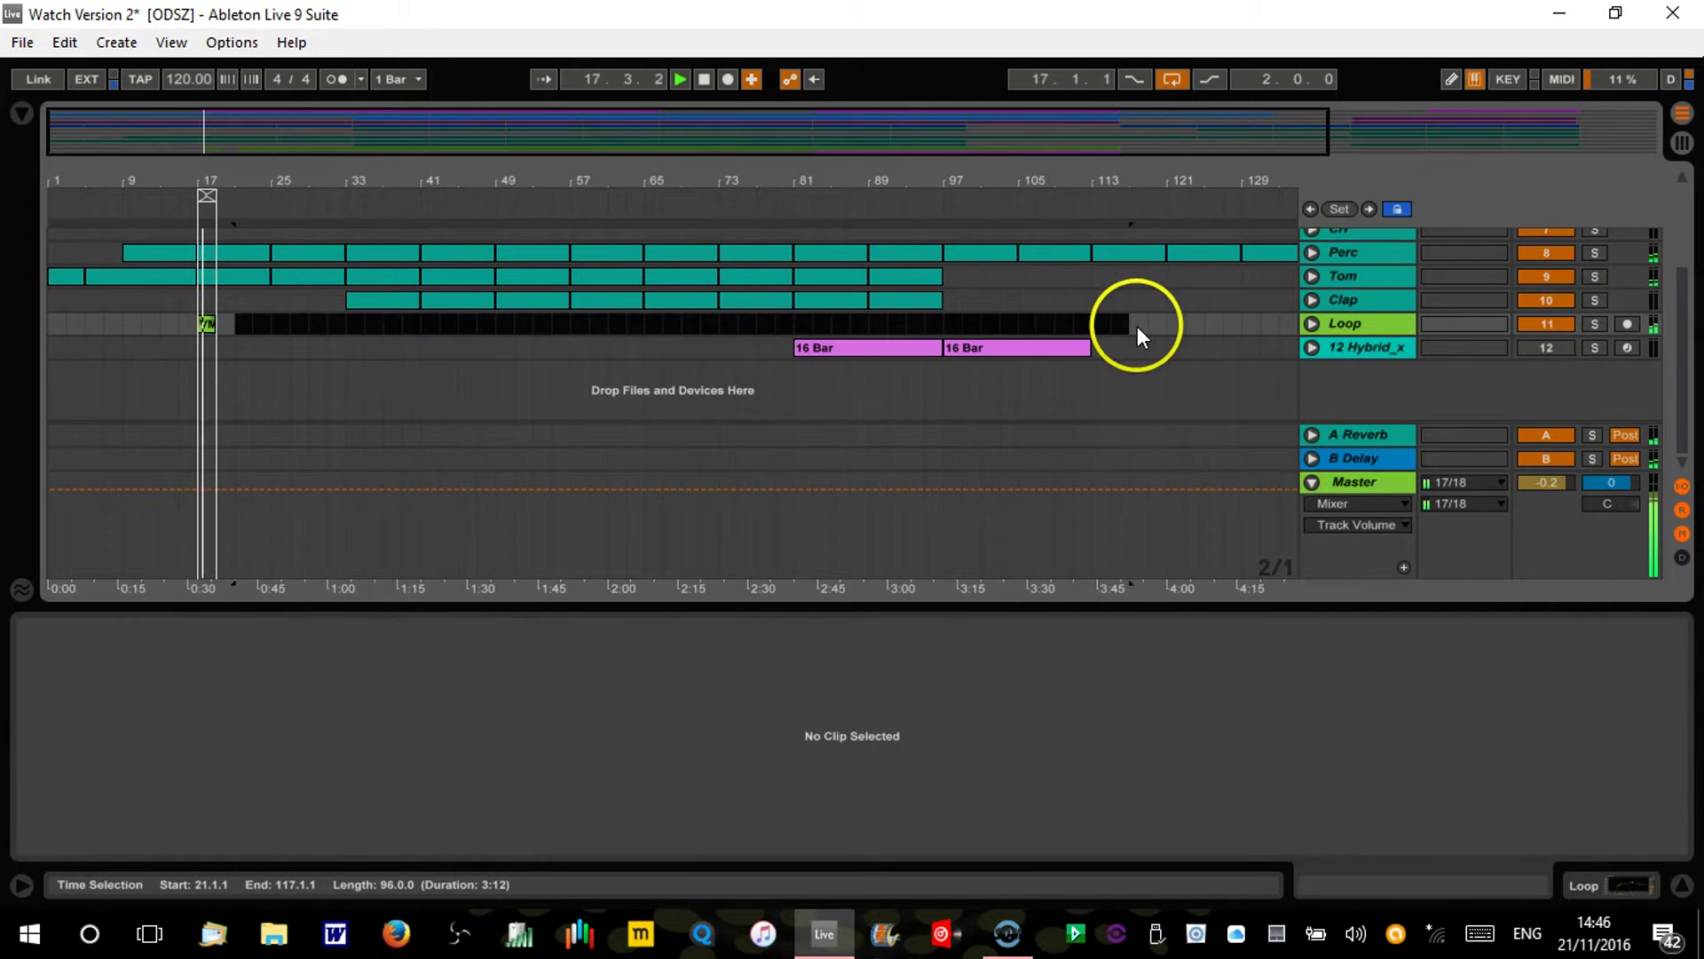
Step: Duplicate the transposed Loop clip repeatedly from bar 17 up to bar 77, and close the clip view
click(205, 325)
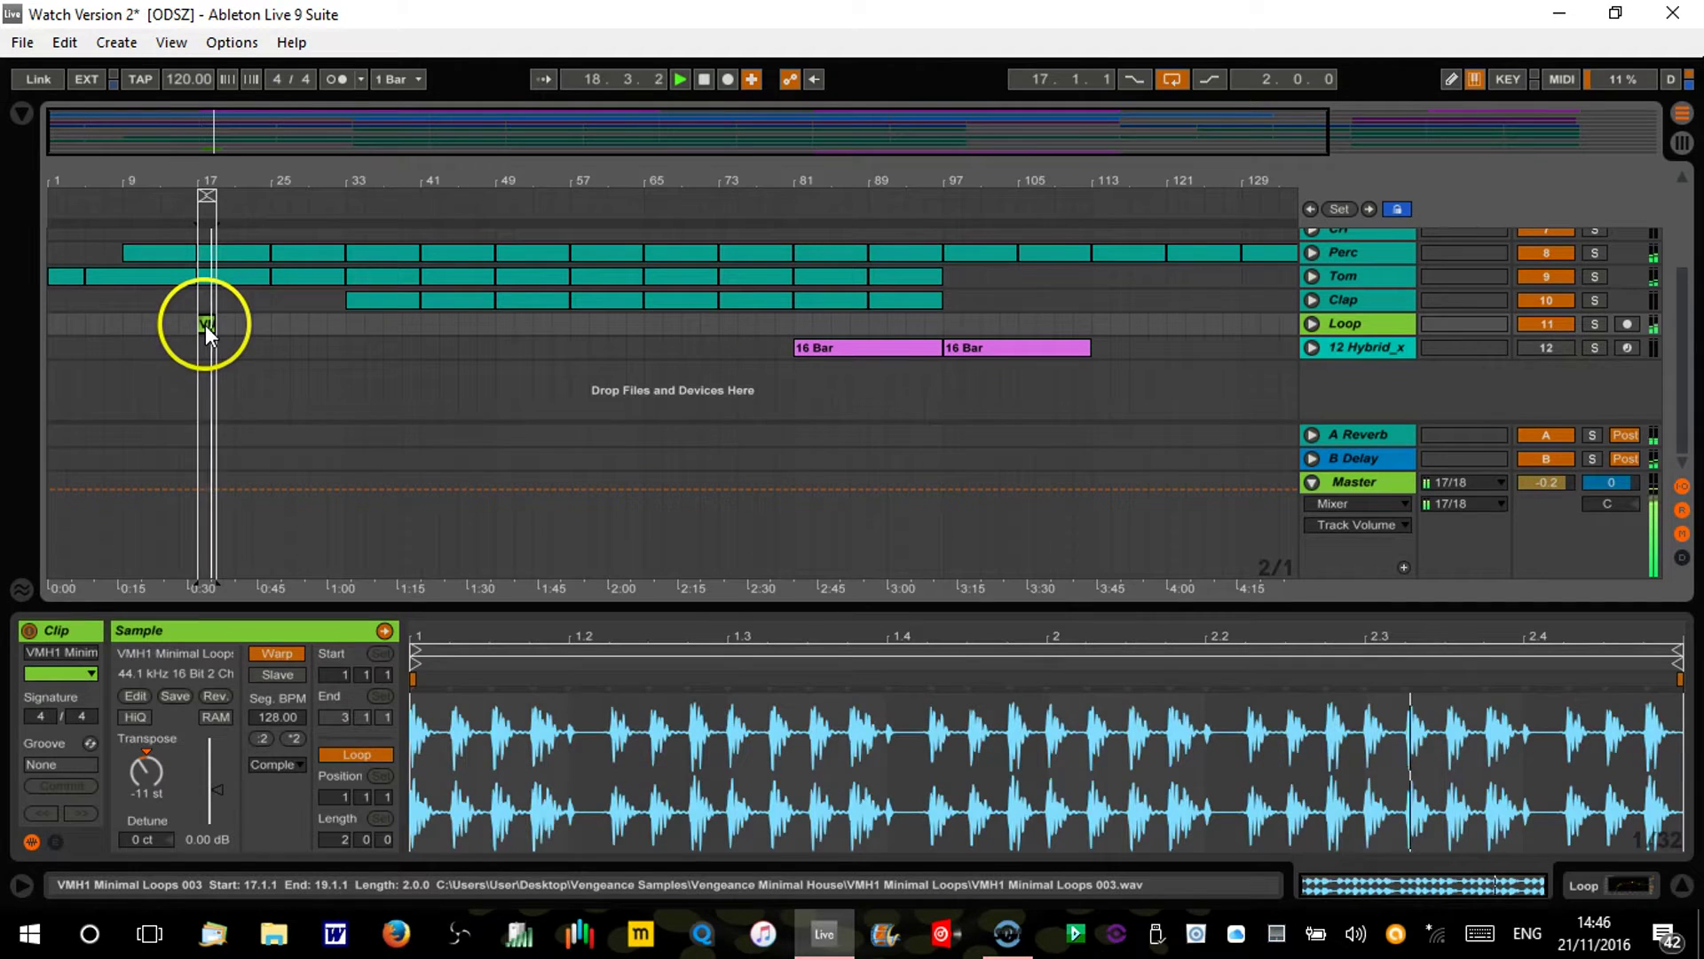
key(ctrl+d)
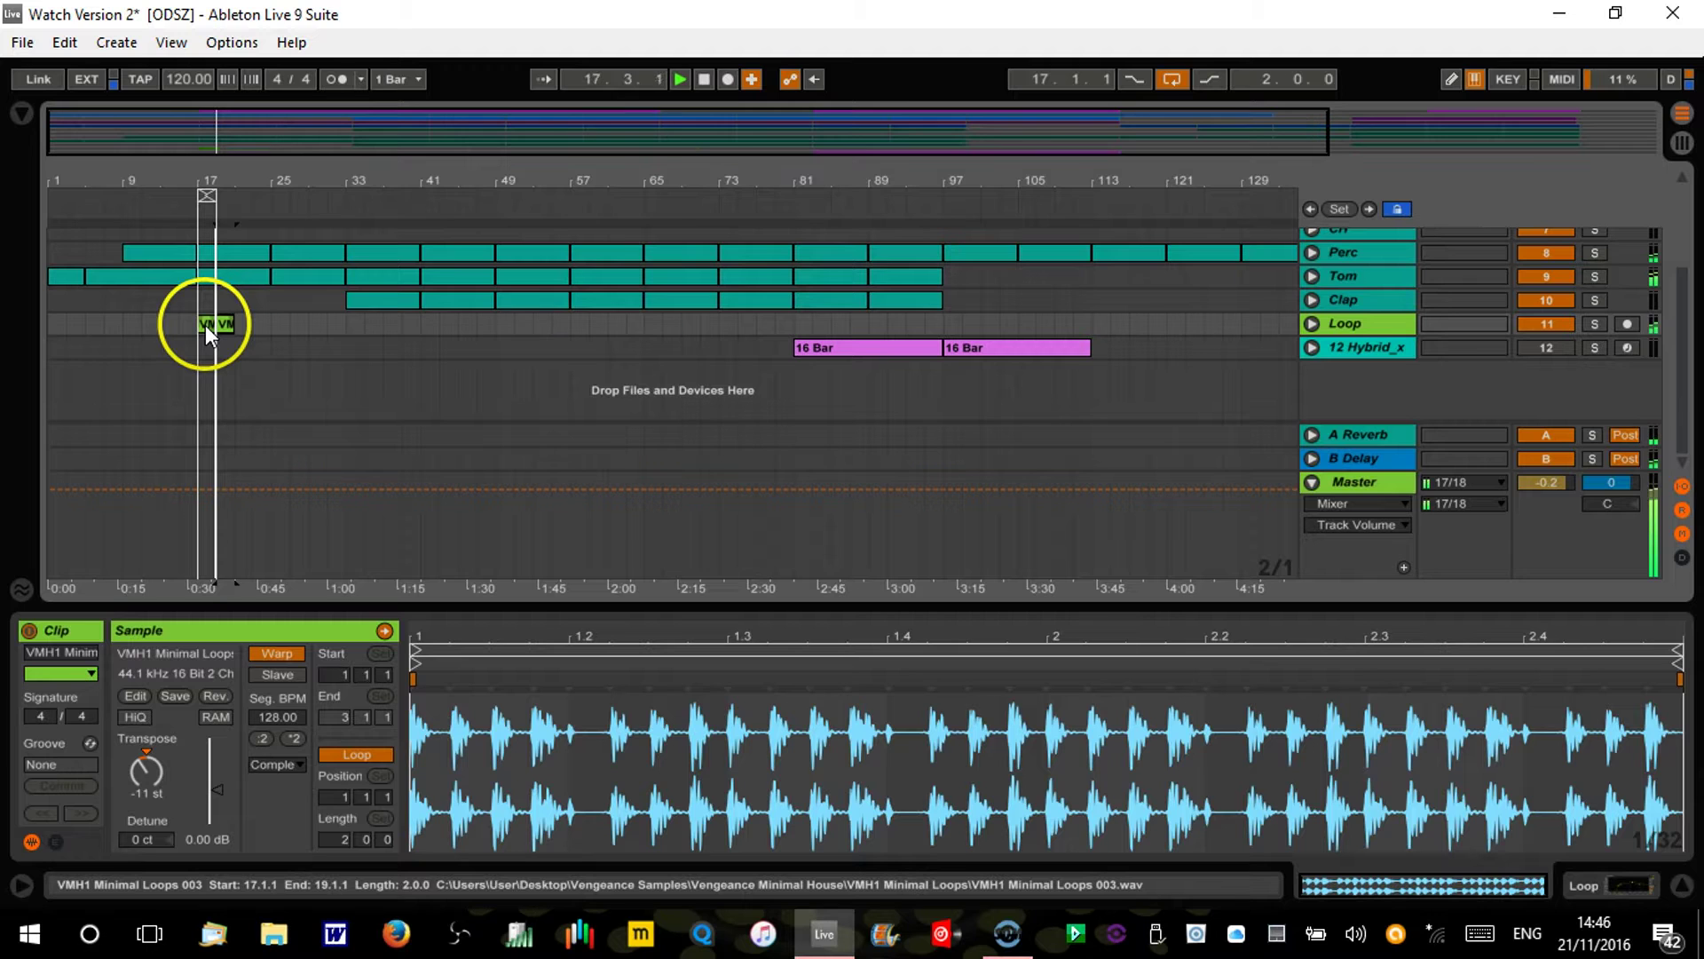
key(ctrl+d)
key(ctrl+d)
key(ctrl+d)
key(ctrl+d)
key(ctrl+d)
key(ctrl+d)
key(ctrl+d)
key(ctrl+d)
key(ctrl+d)
key(ctrl+d)
key(ctrl+d)
key(ctrl+d)
key(ctrl+d)
key(ctrl+d)
key(ctrl+d)
key(ctrl+d)
key(ctrl+d)
key(ctrl+d)
key(ctrl+d)
key(ctrl+d)
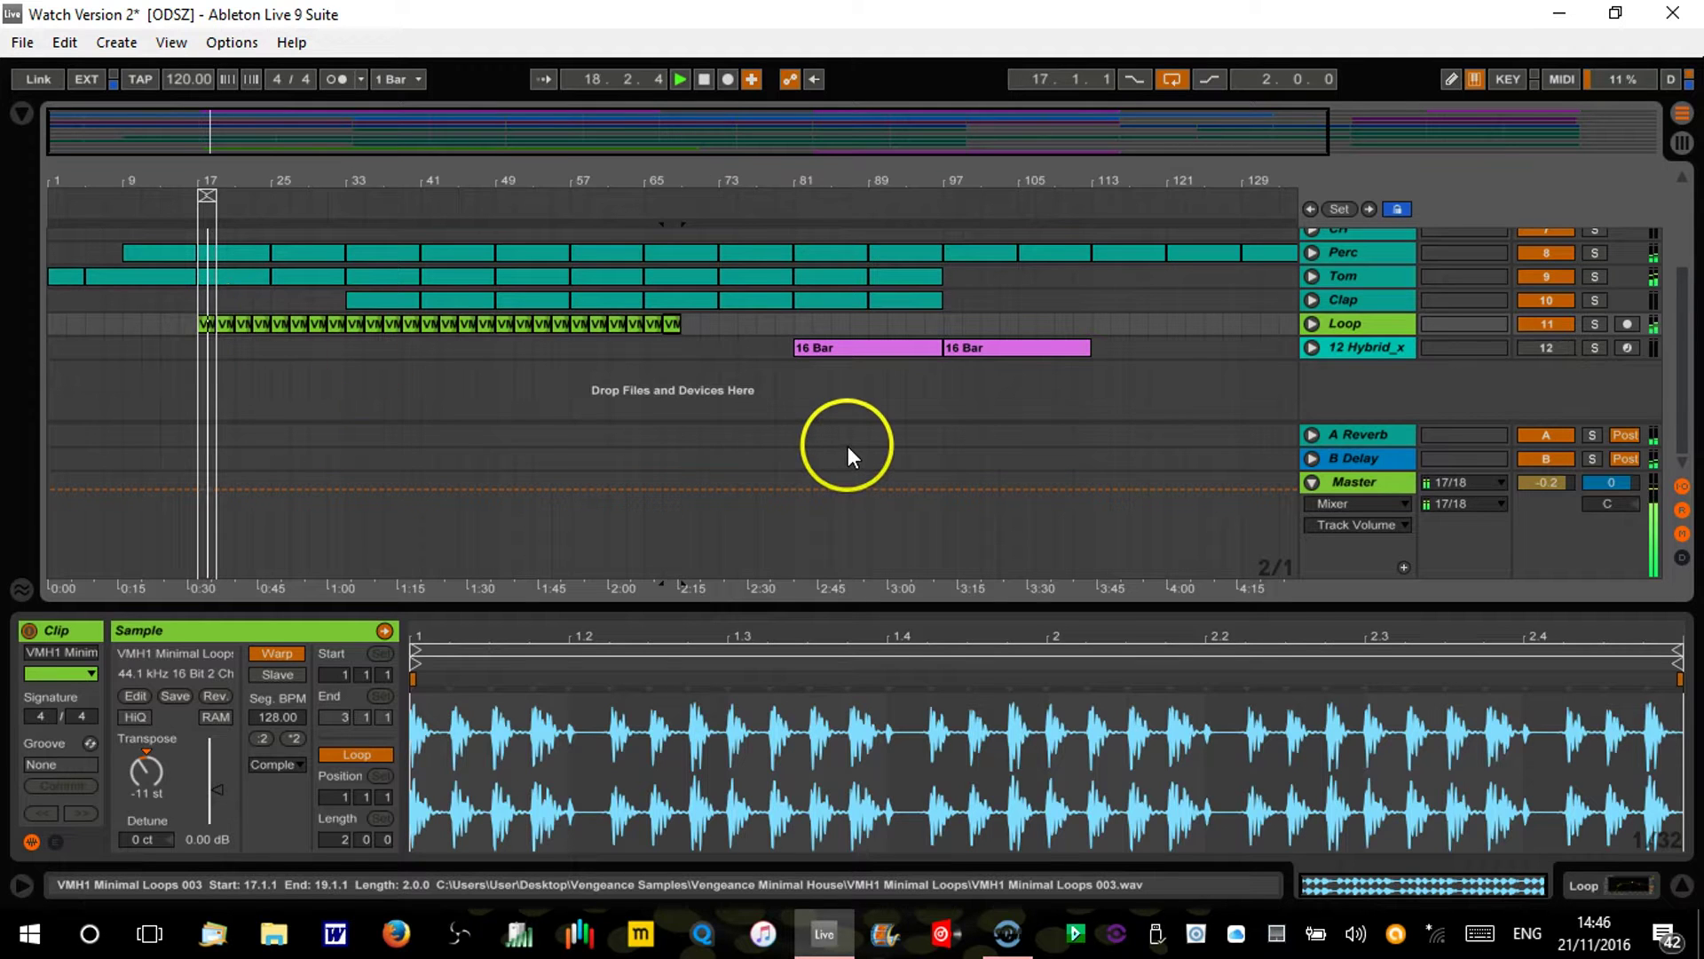
key(ctrl+d)
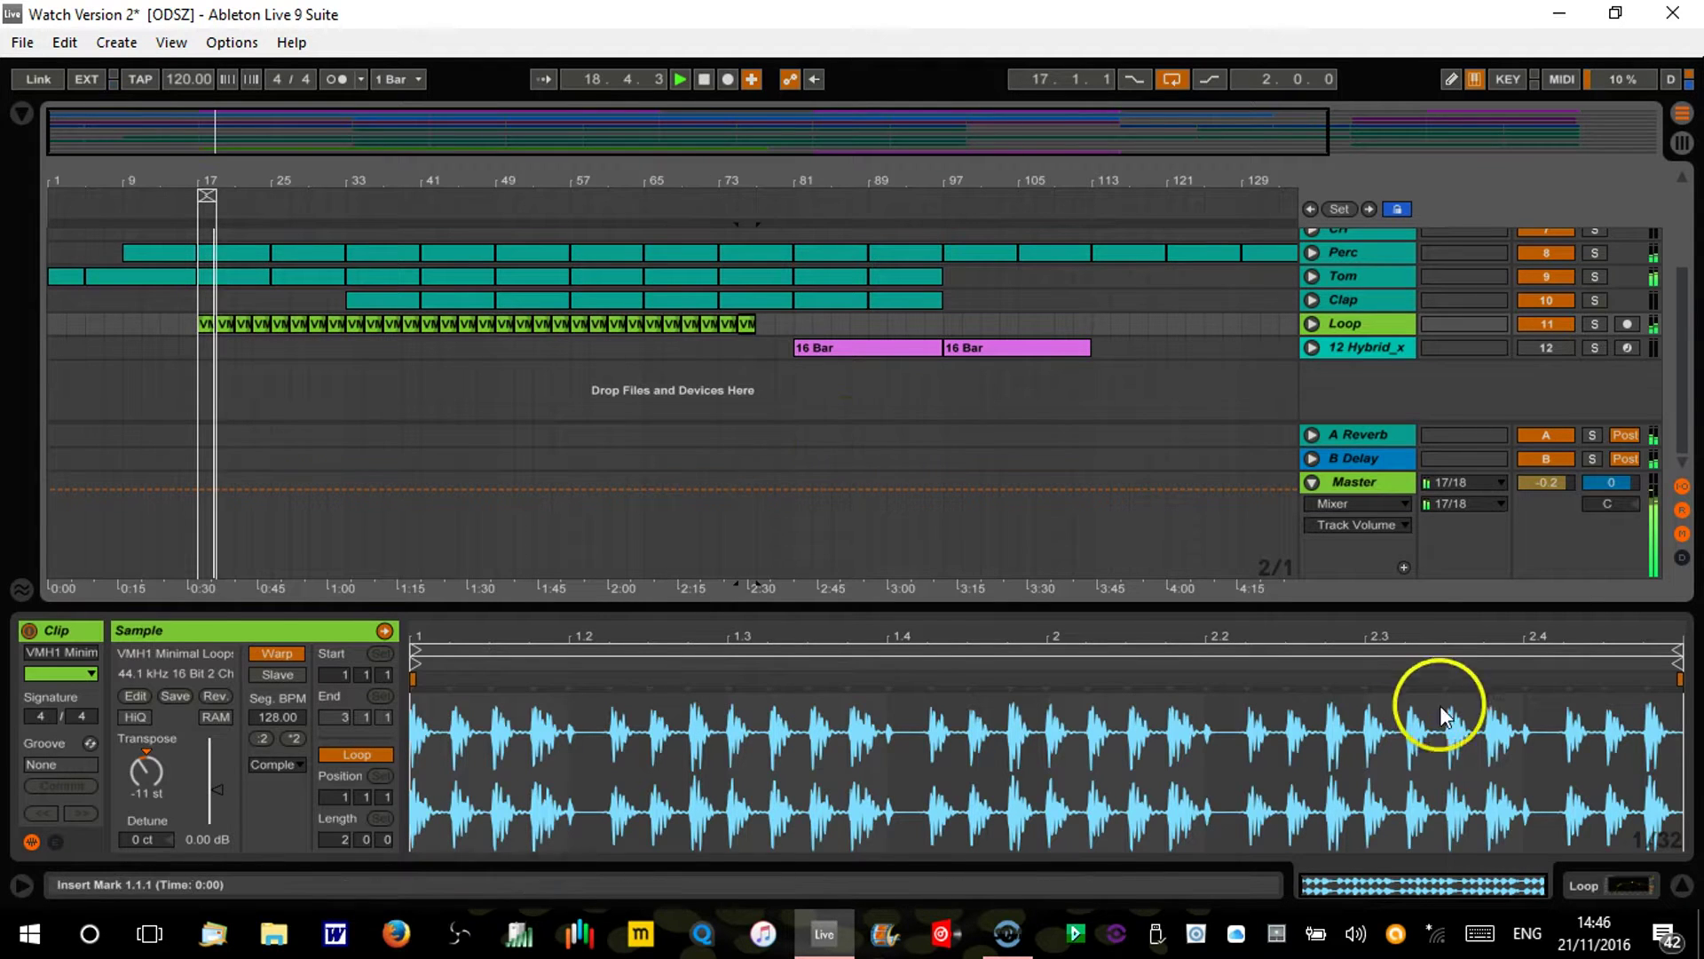
click(1683, 889)
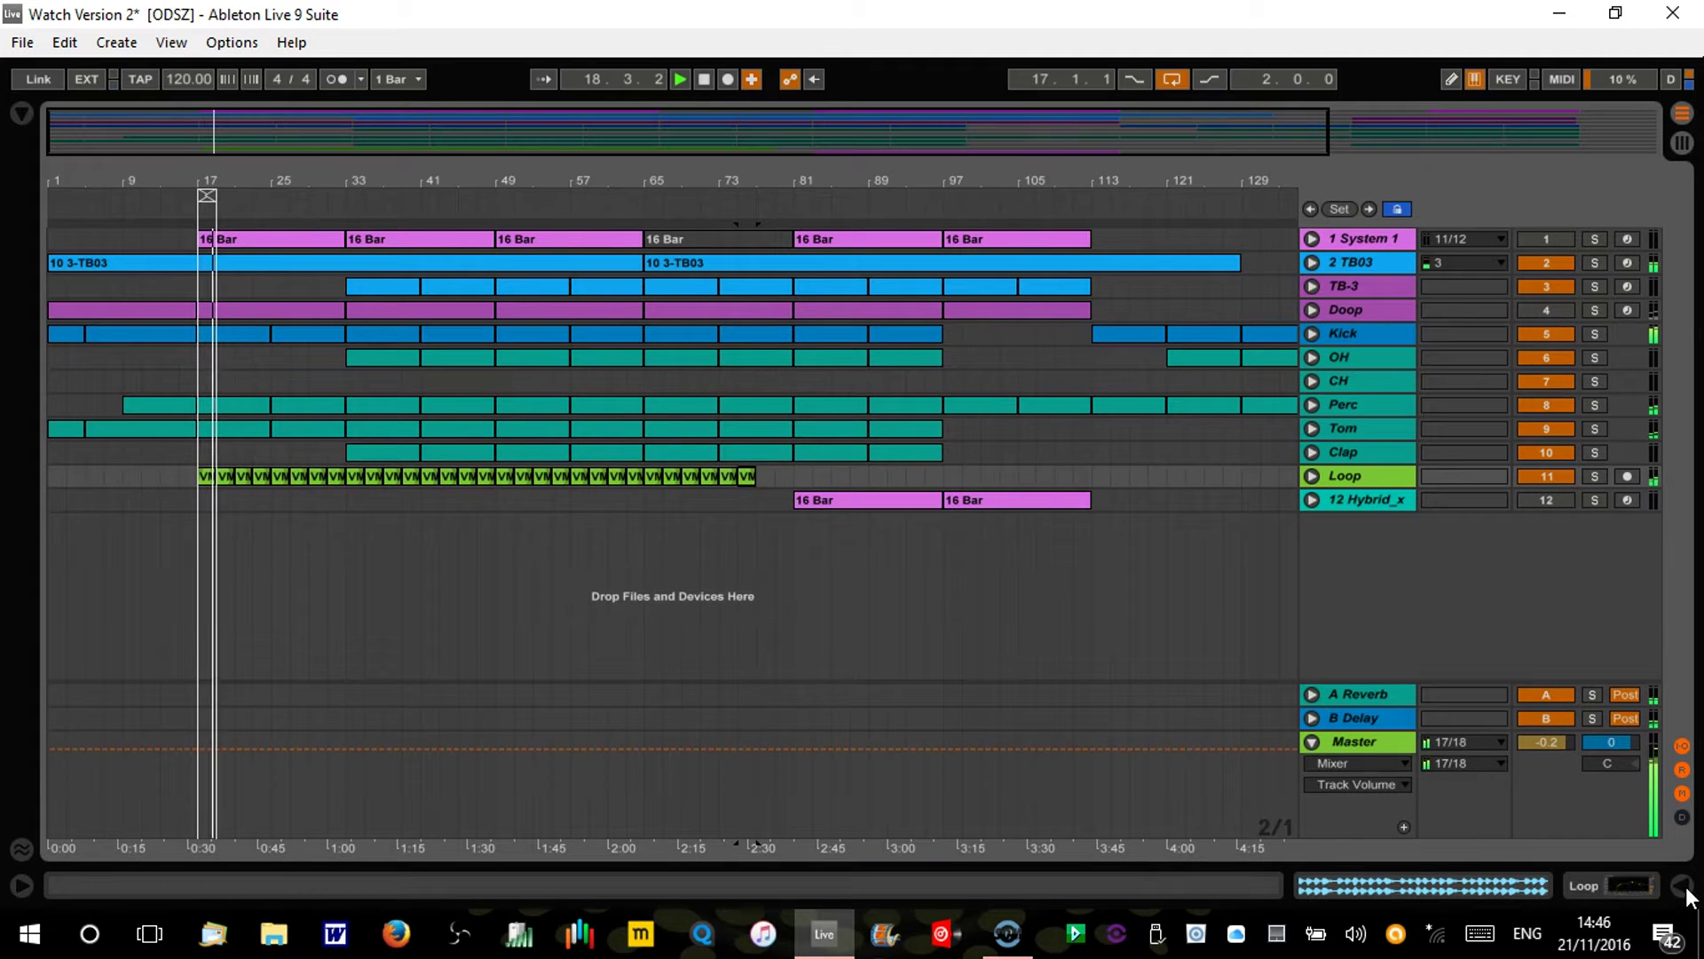
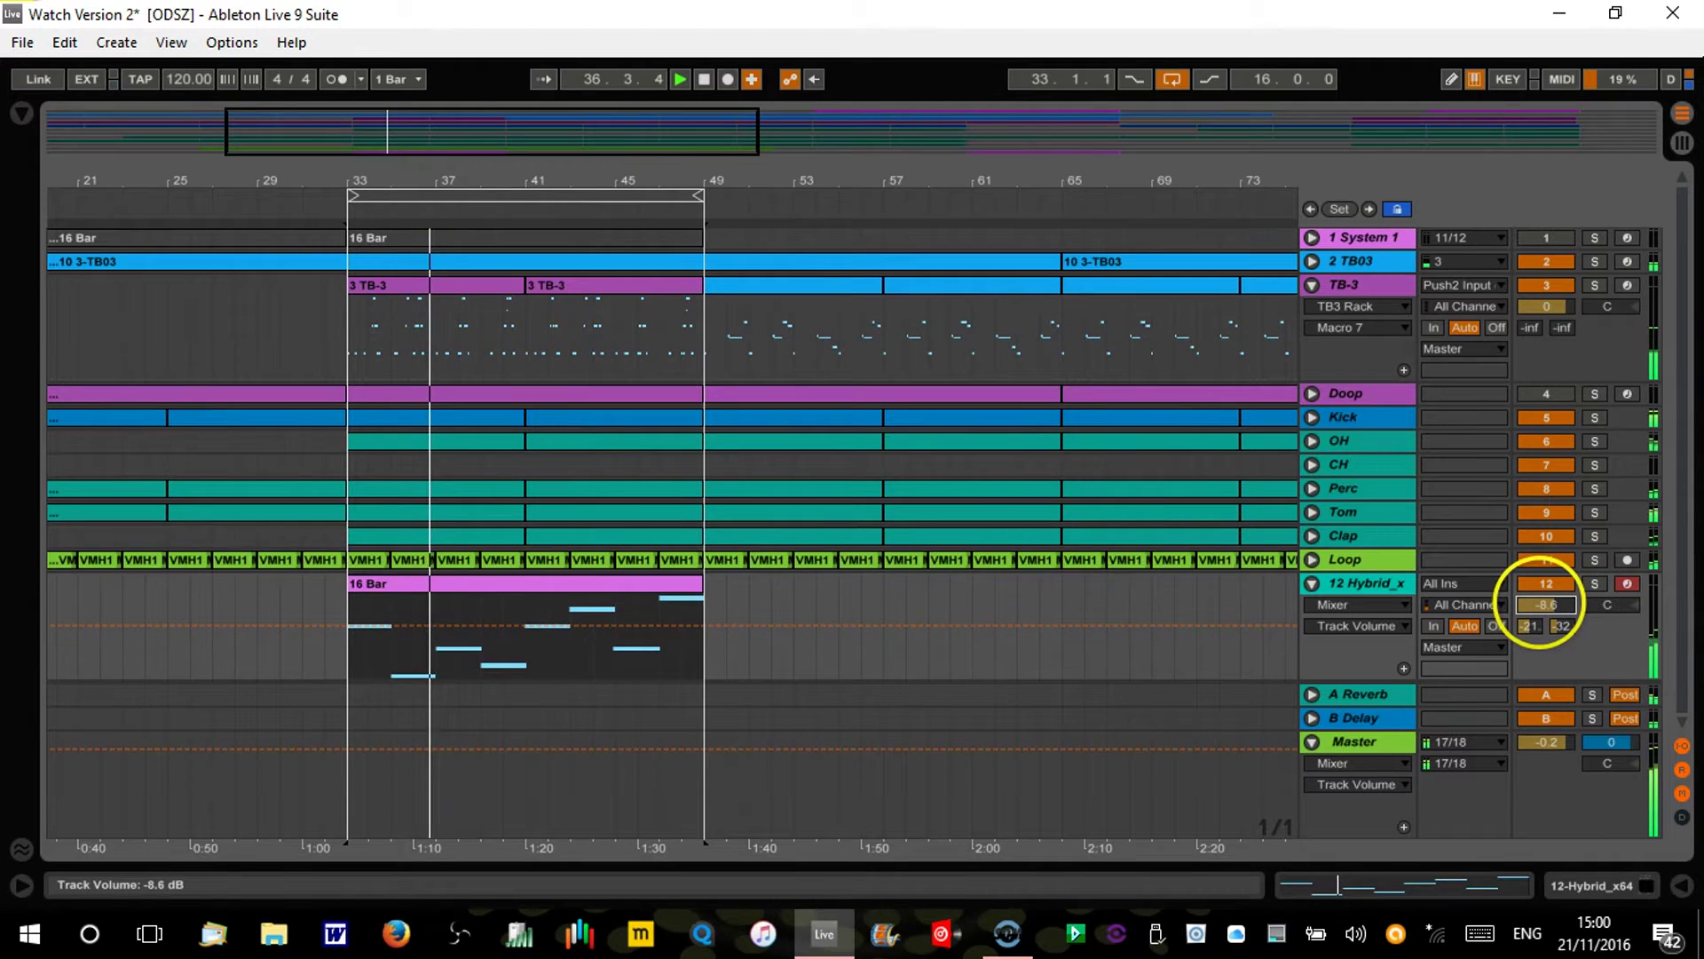
Step: Set the Hybrid_x track's volume to -5.4 dB and insert a Chord MIDI effect before its instrument
drag(1545, 605, 1540, 605)
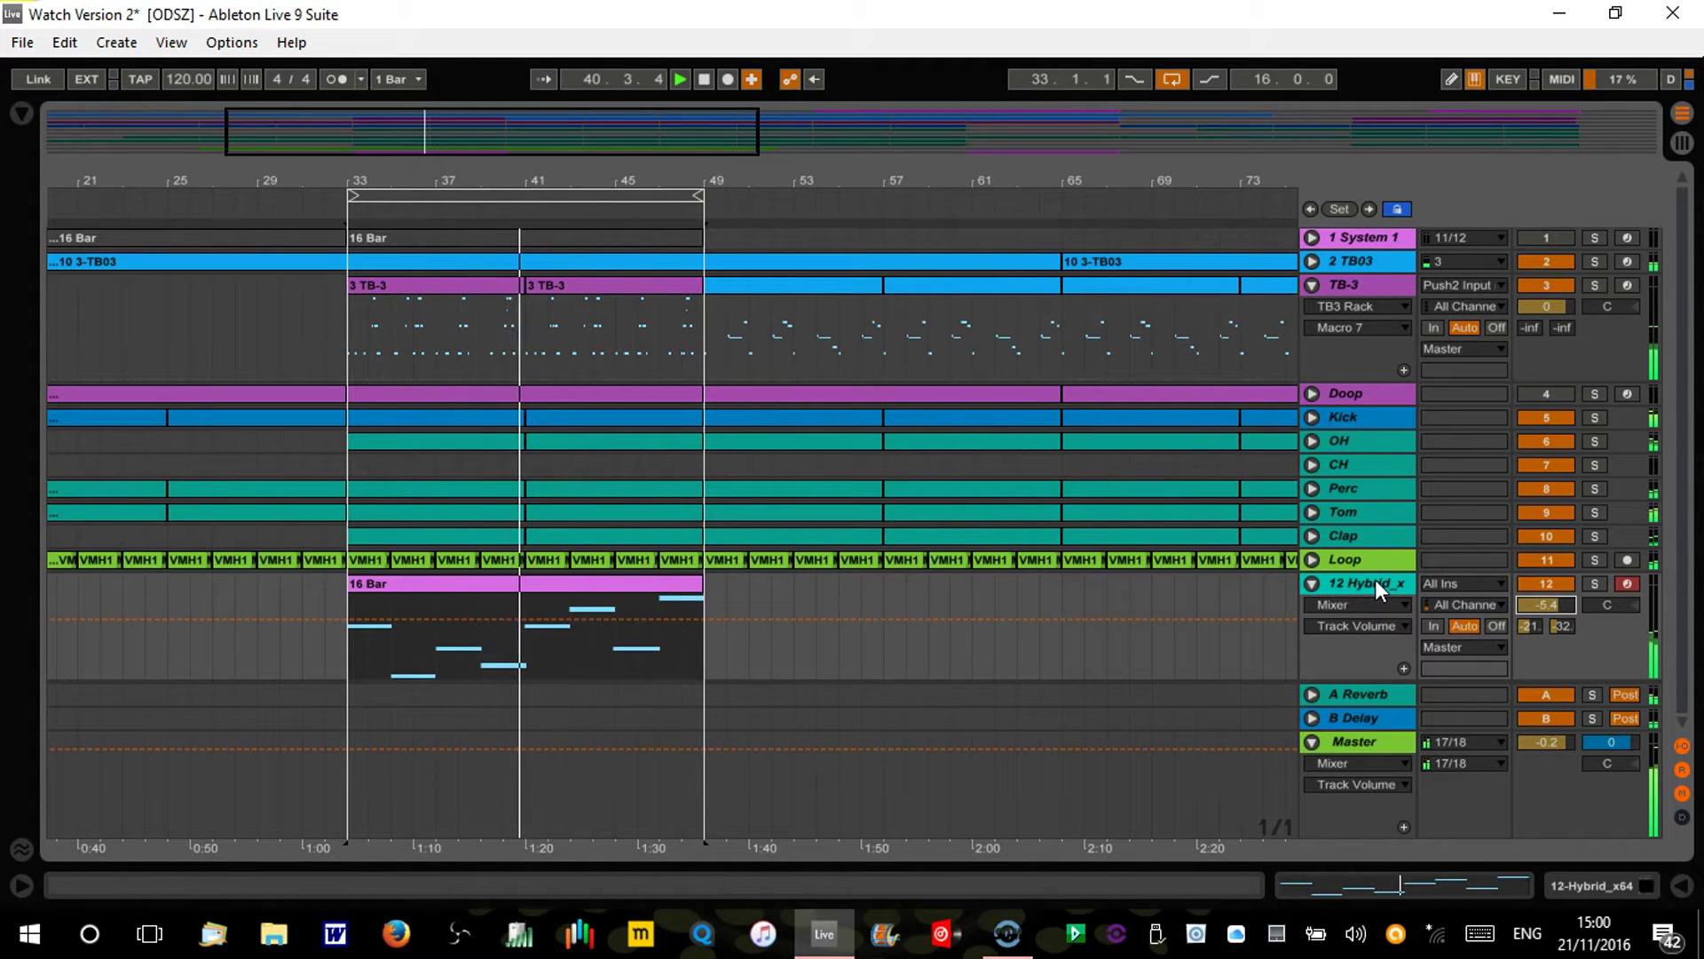
key(ctrl+alt+l)
click(20, 115)
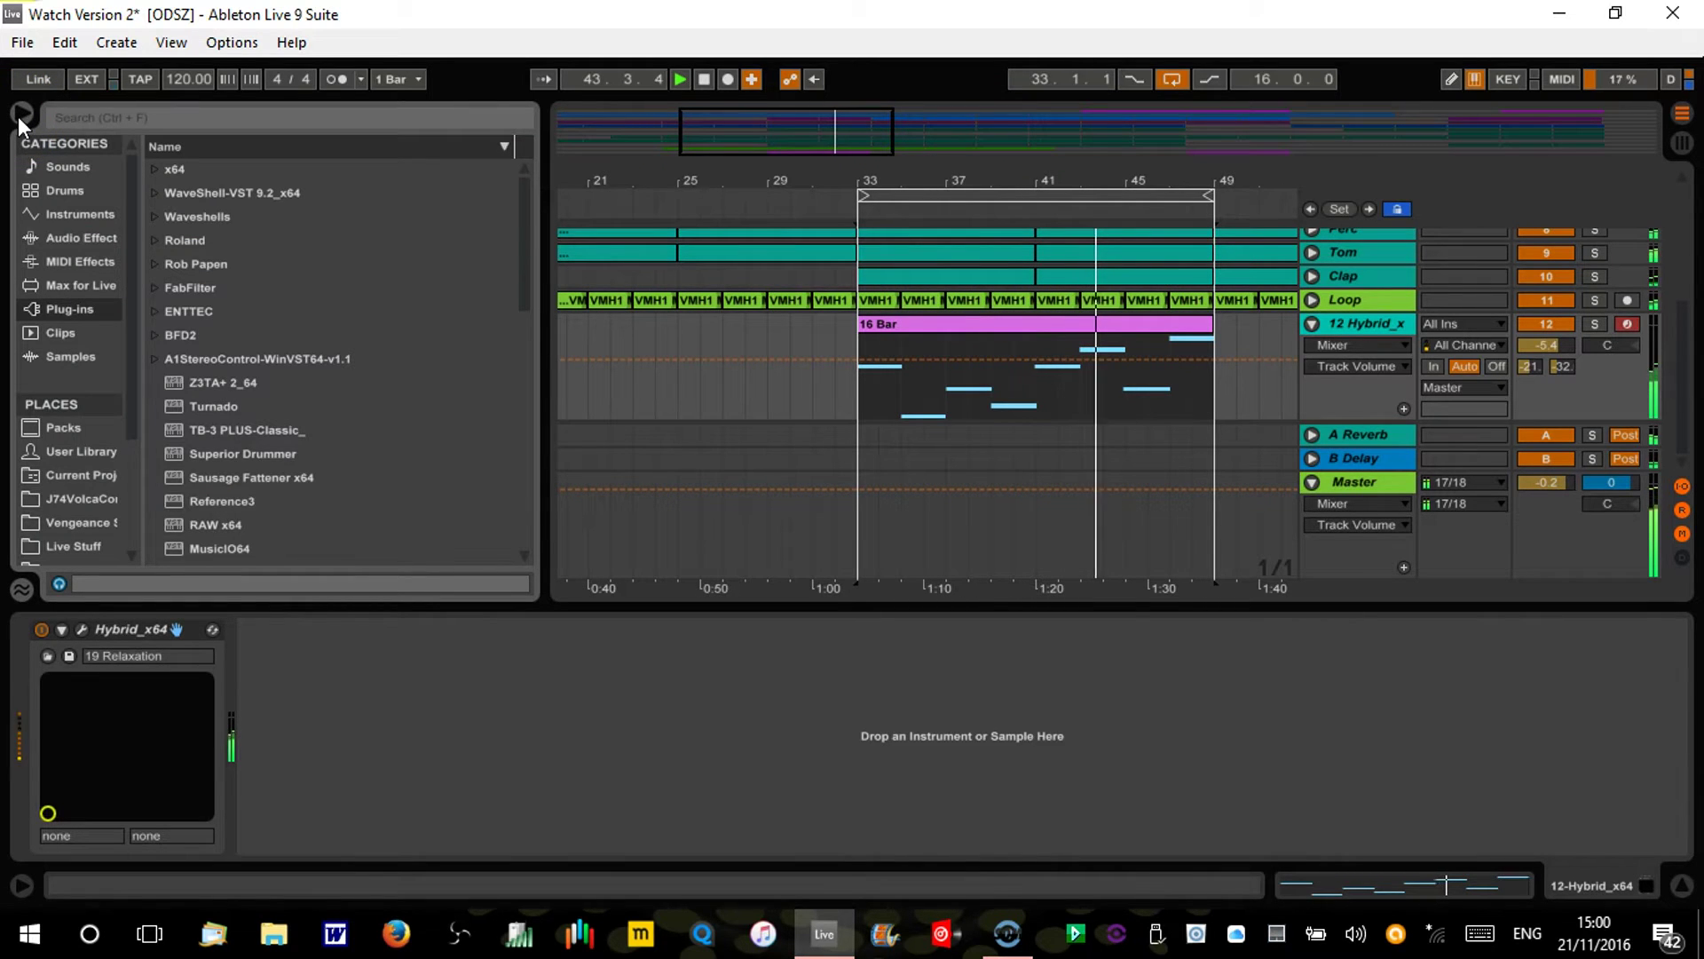
click(86, 259)
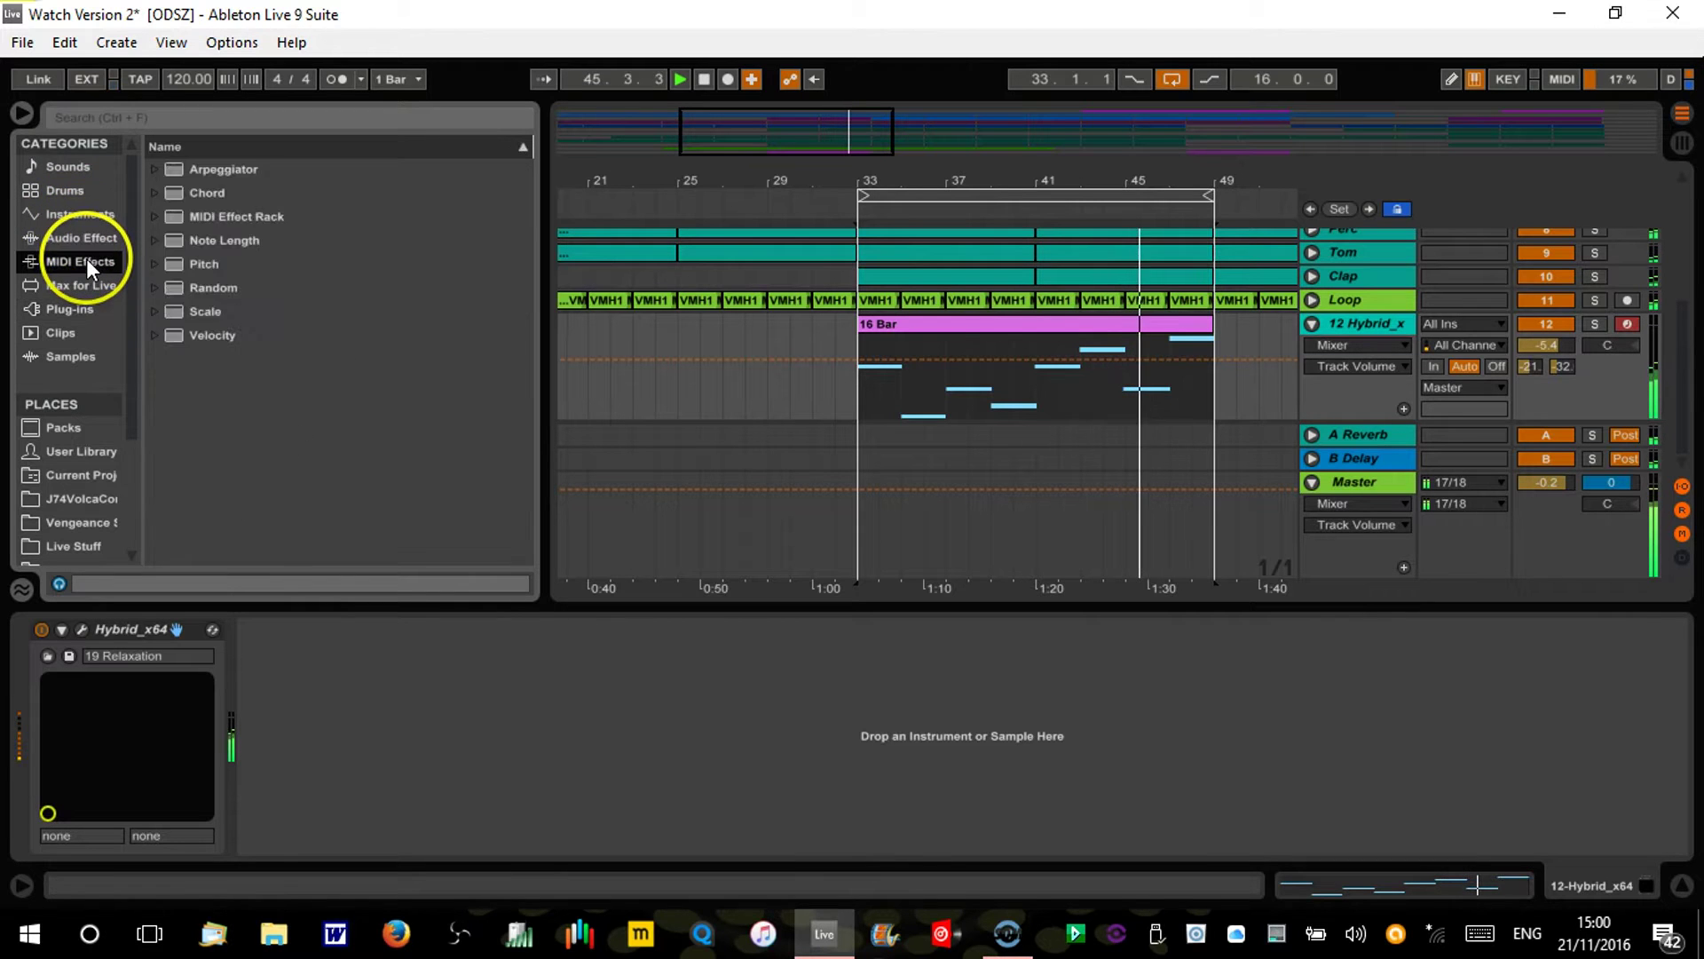
click(203, 191)
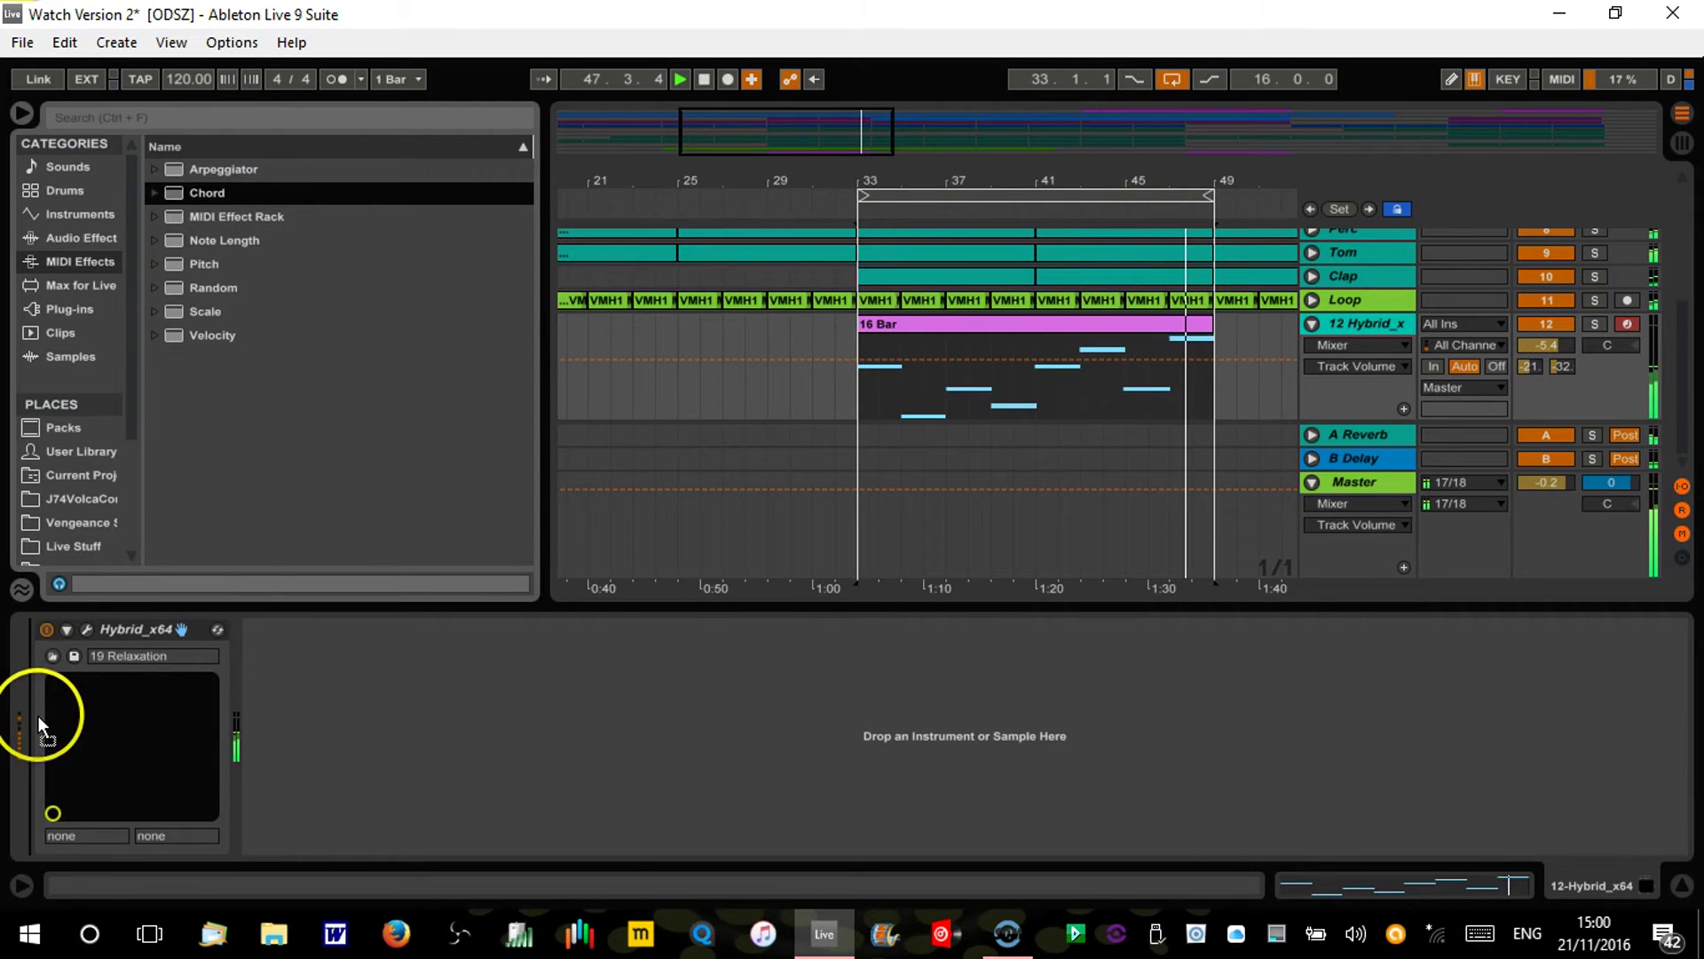
drag(19, 719, 20, 719)
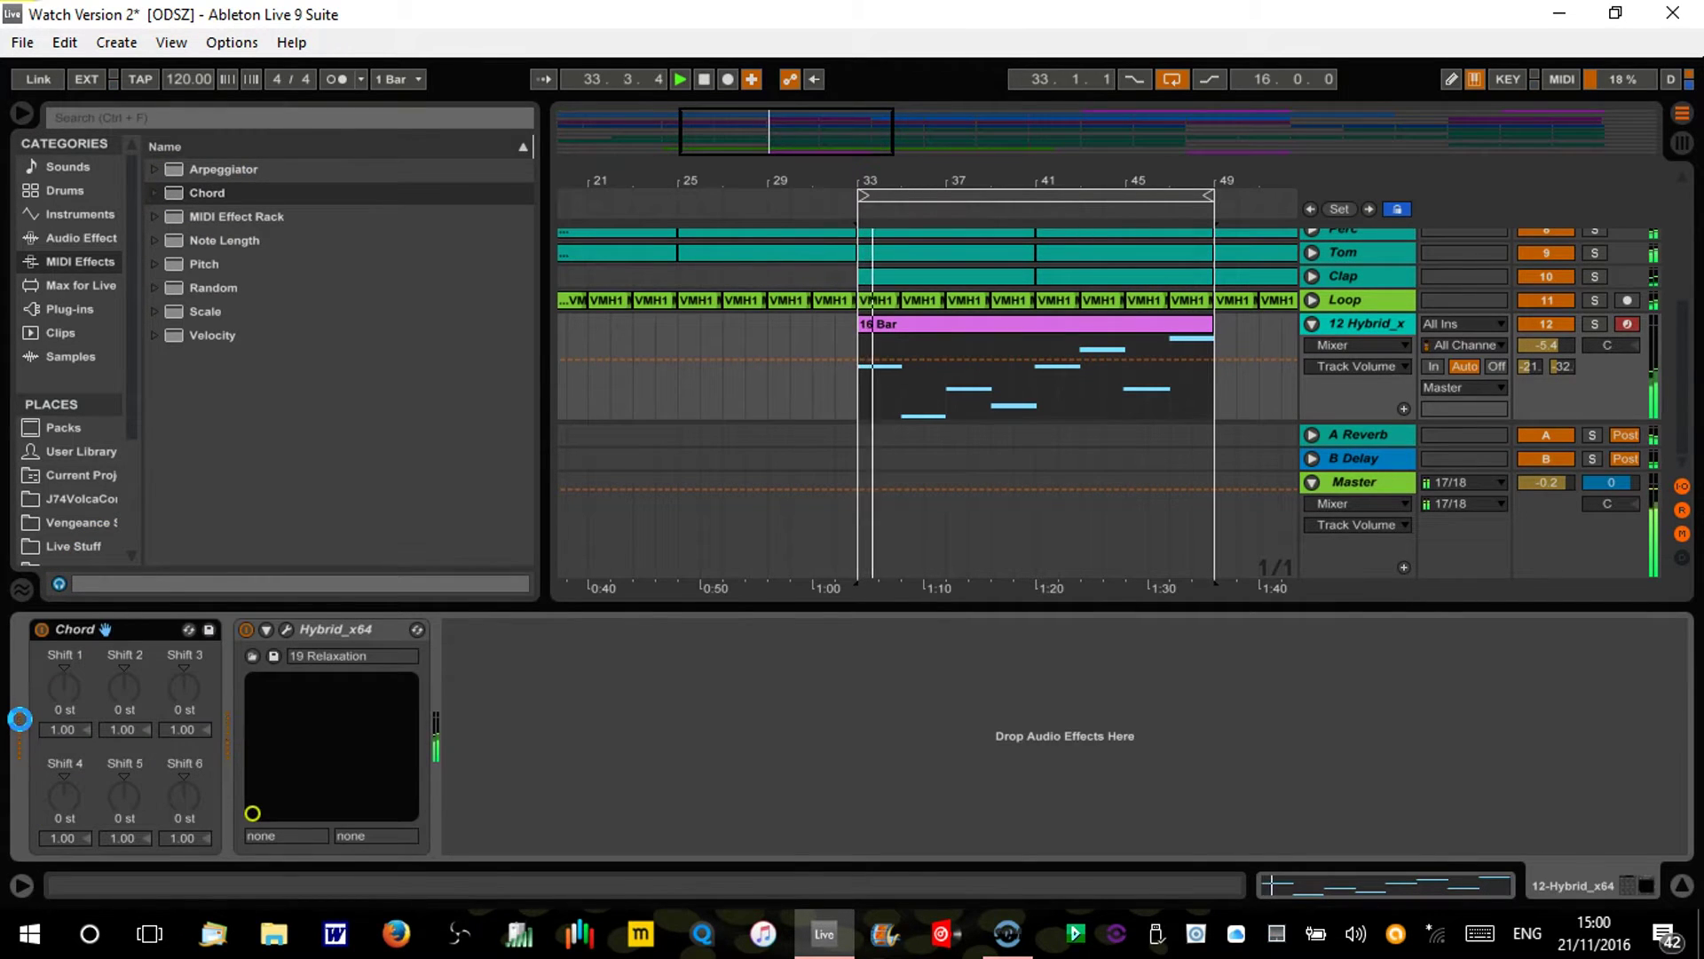
Step: Load the Grandiosa preset into the Chord effect and lower the Hybrid_x track's volume
click(155, 192)
drag(248, 358, 146, 650)
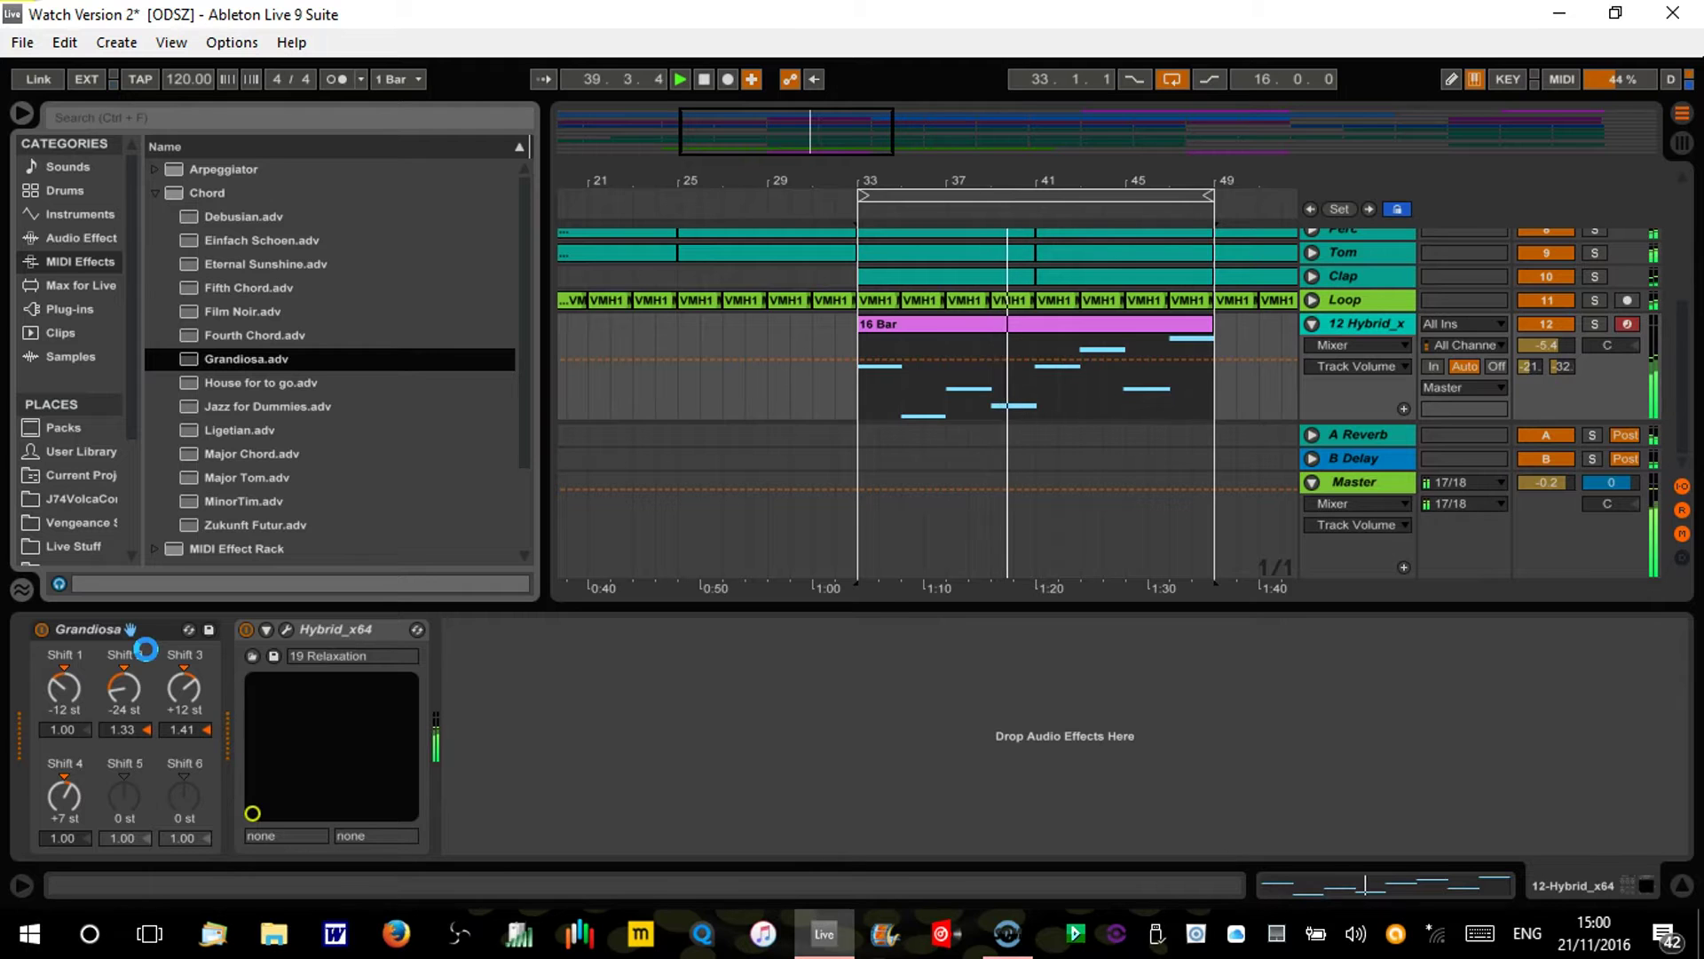
drag(1549, 342, 1549, 386)
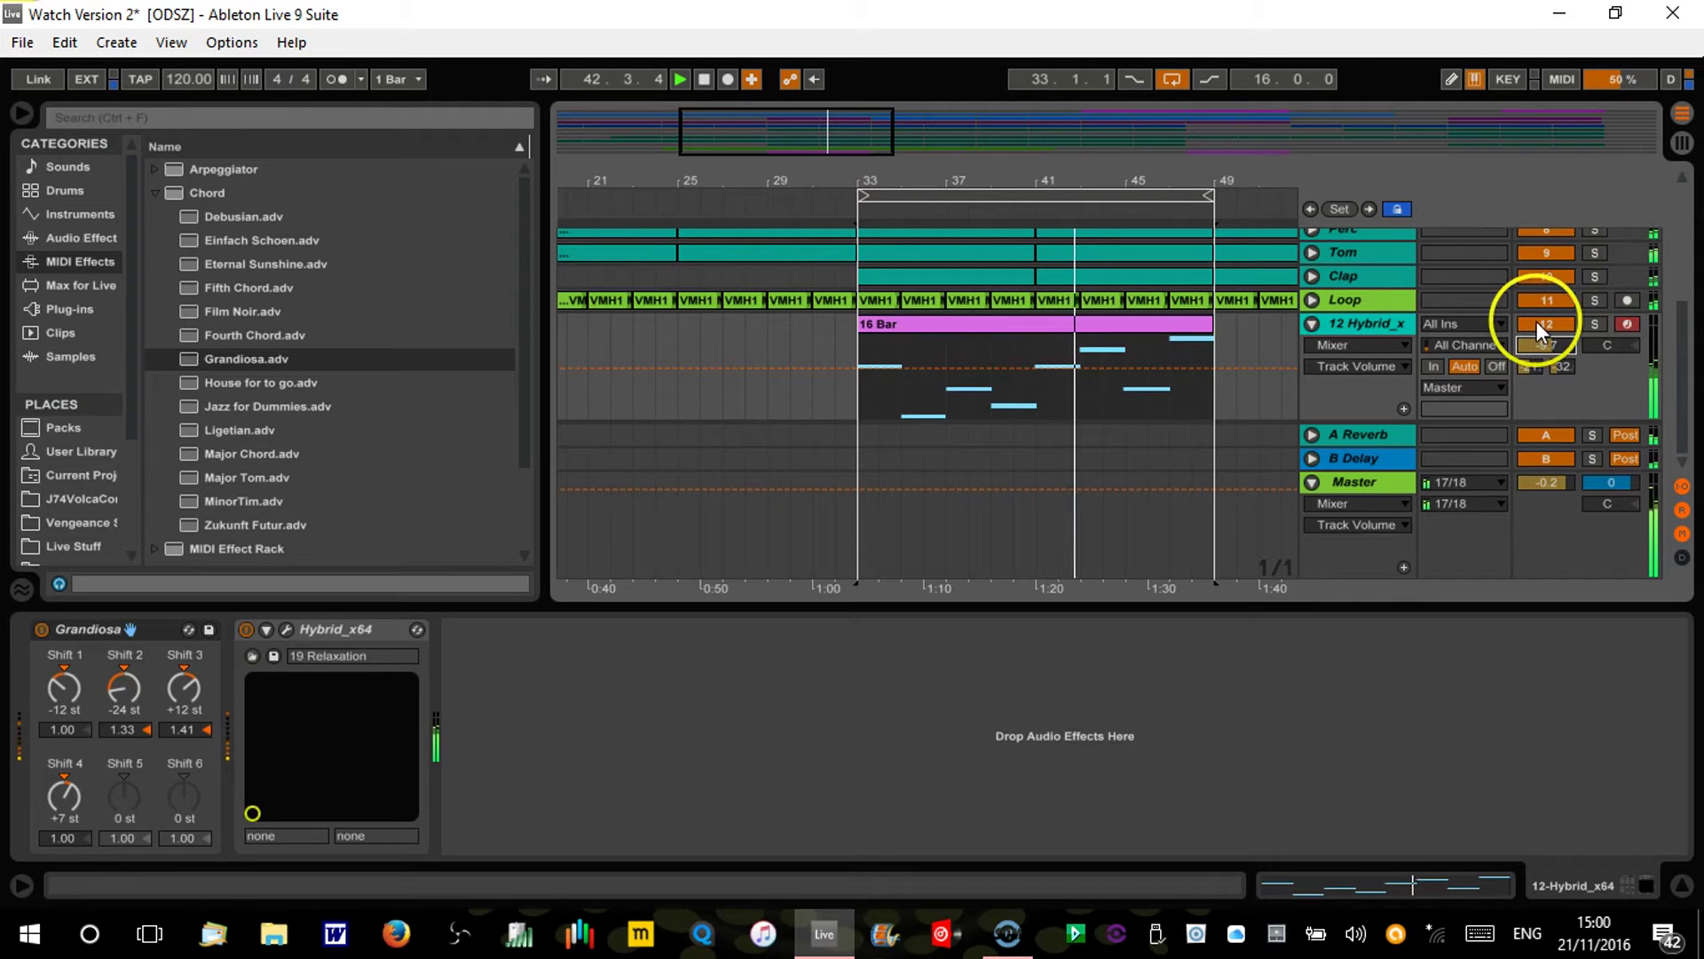
Step: Set the Hybrid_x track's MIDI input source to No Input
click(1500, 326)
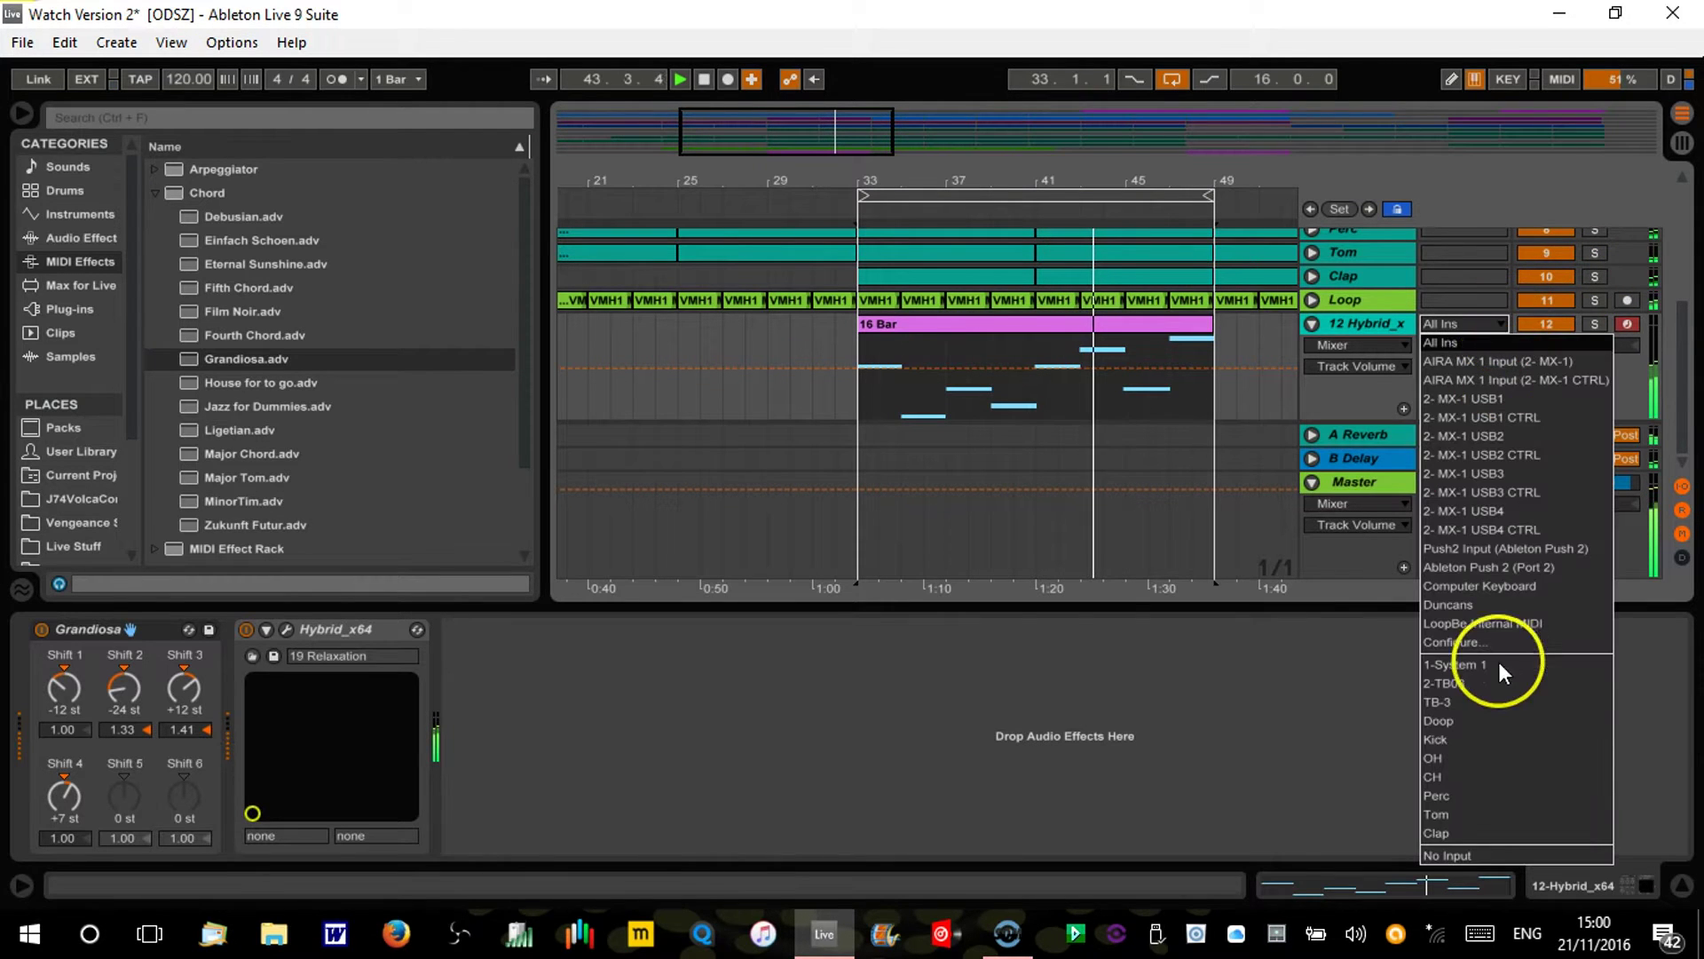
click(1465, 858)
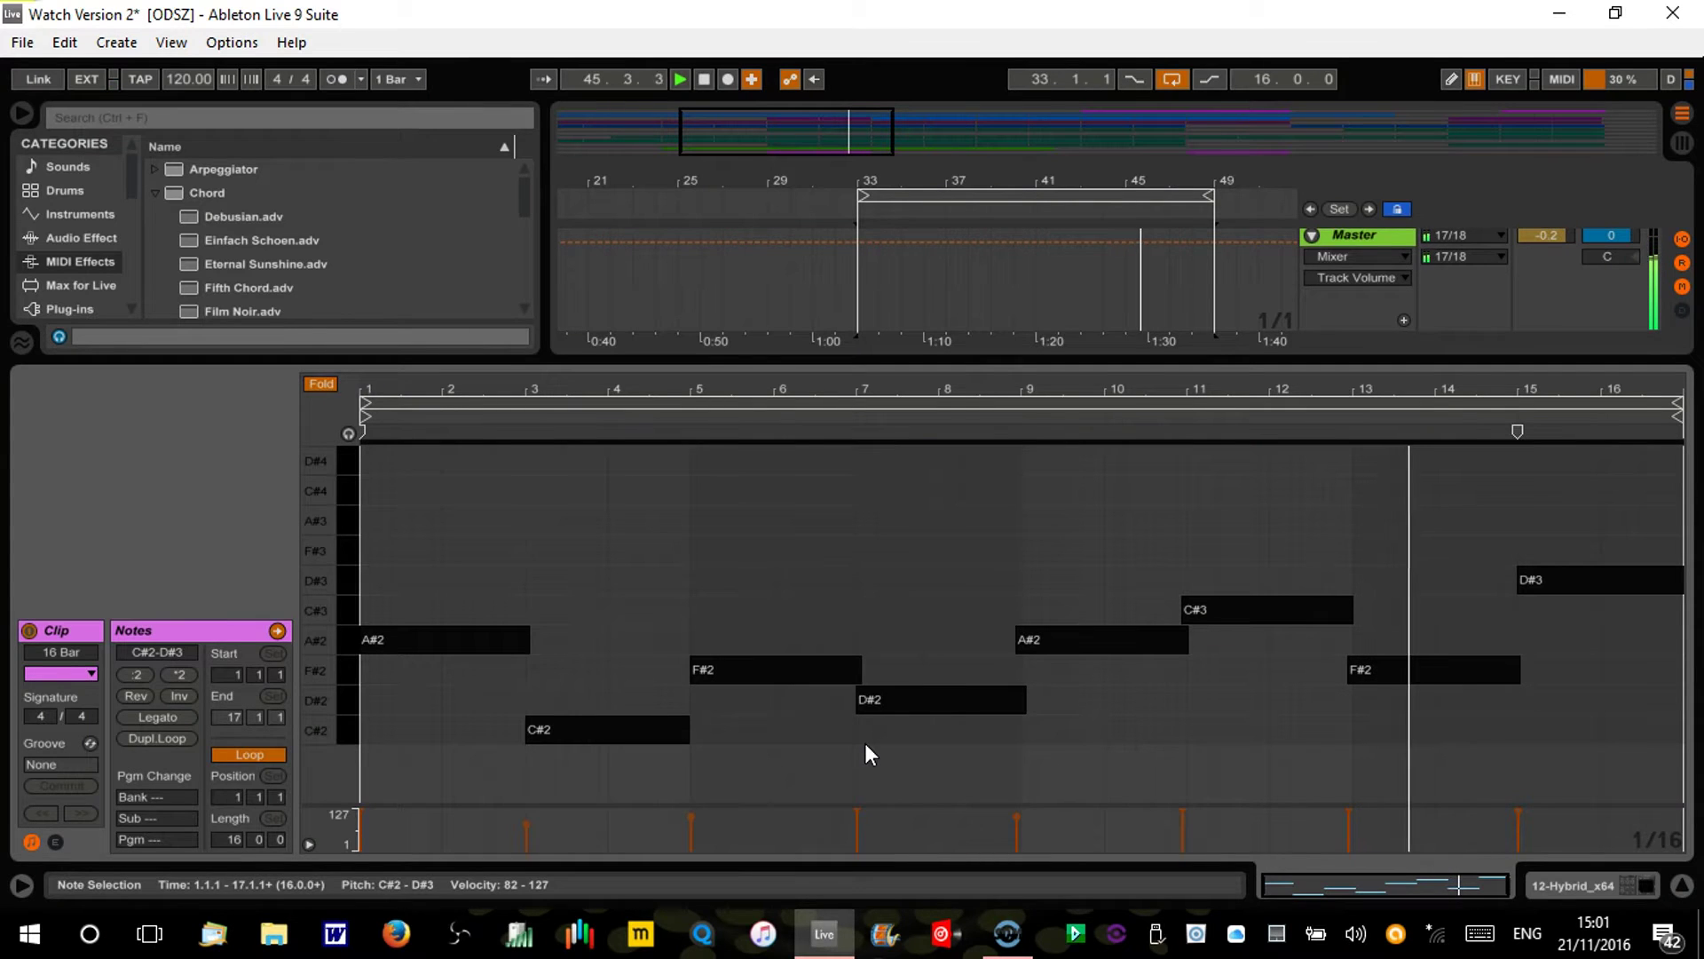
Step: Replace the Grandiosa chord preset with Fifth Chord on the Hybrid_x track and set the track volume to -8.9 dB
key(shift+Tab)
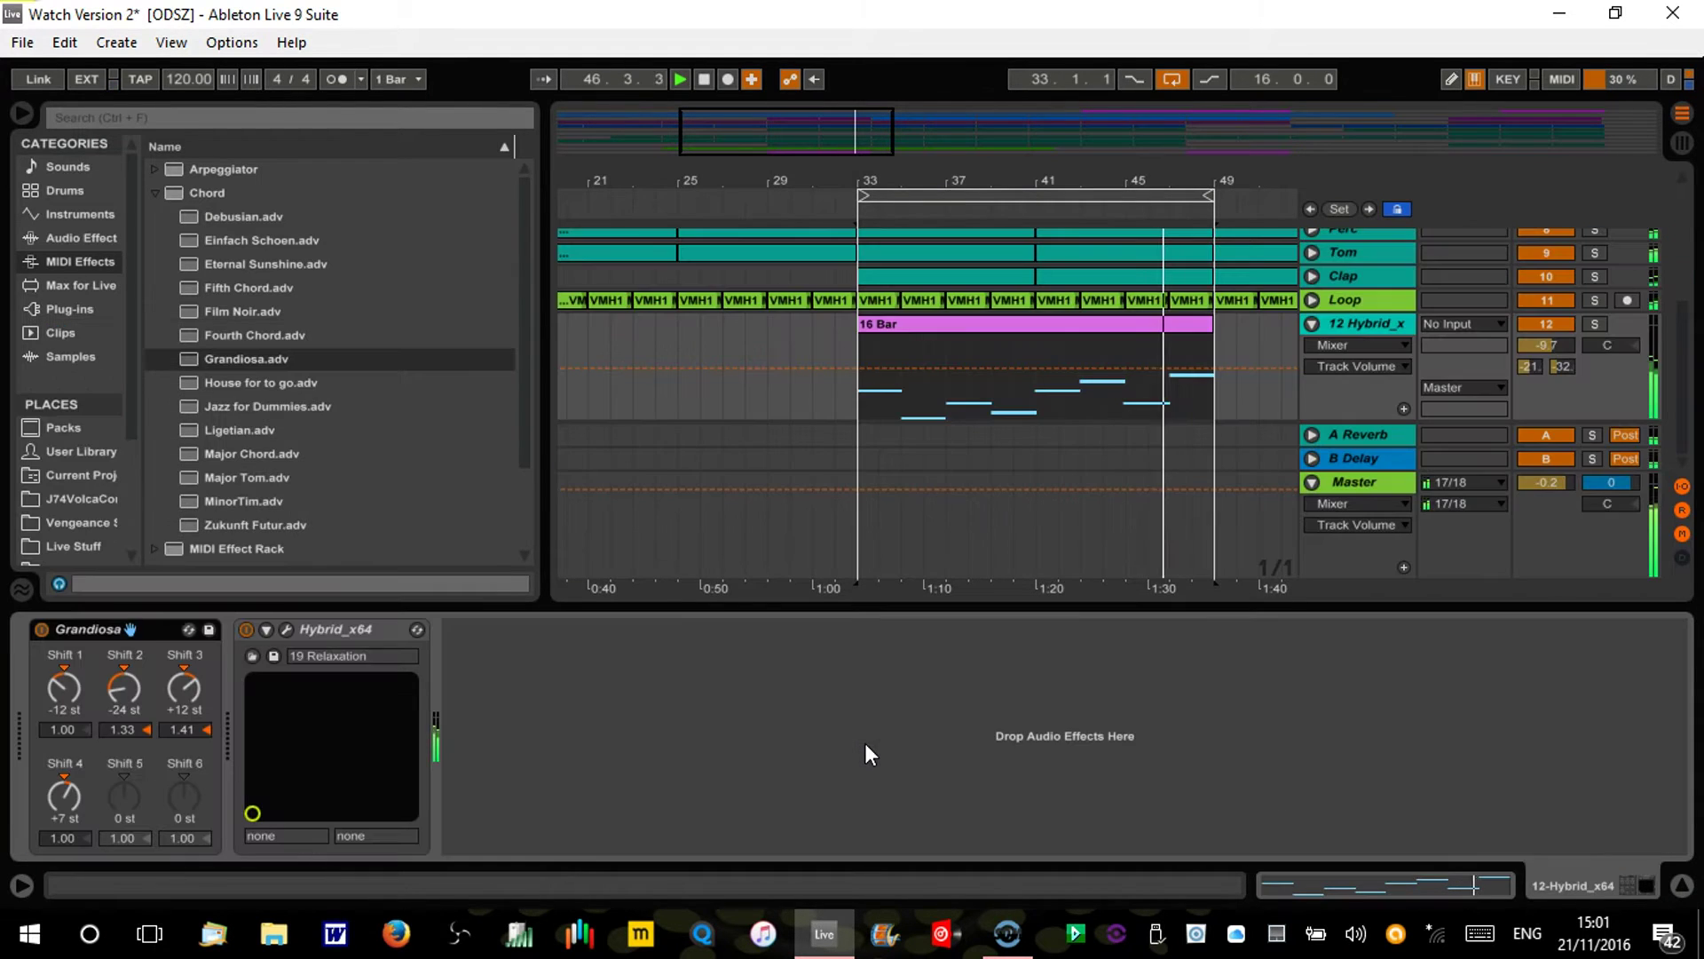
drag(246, 289, 99, 635)
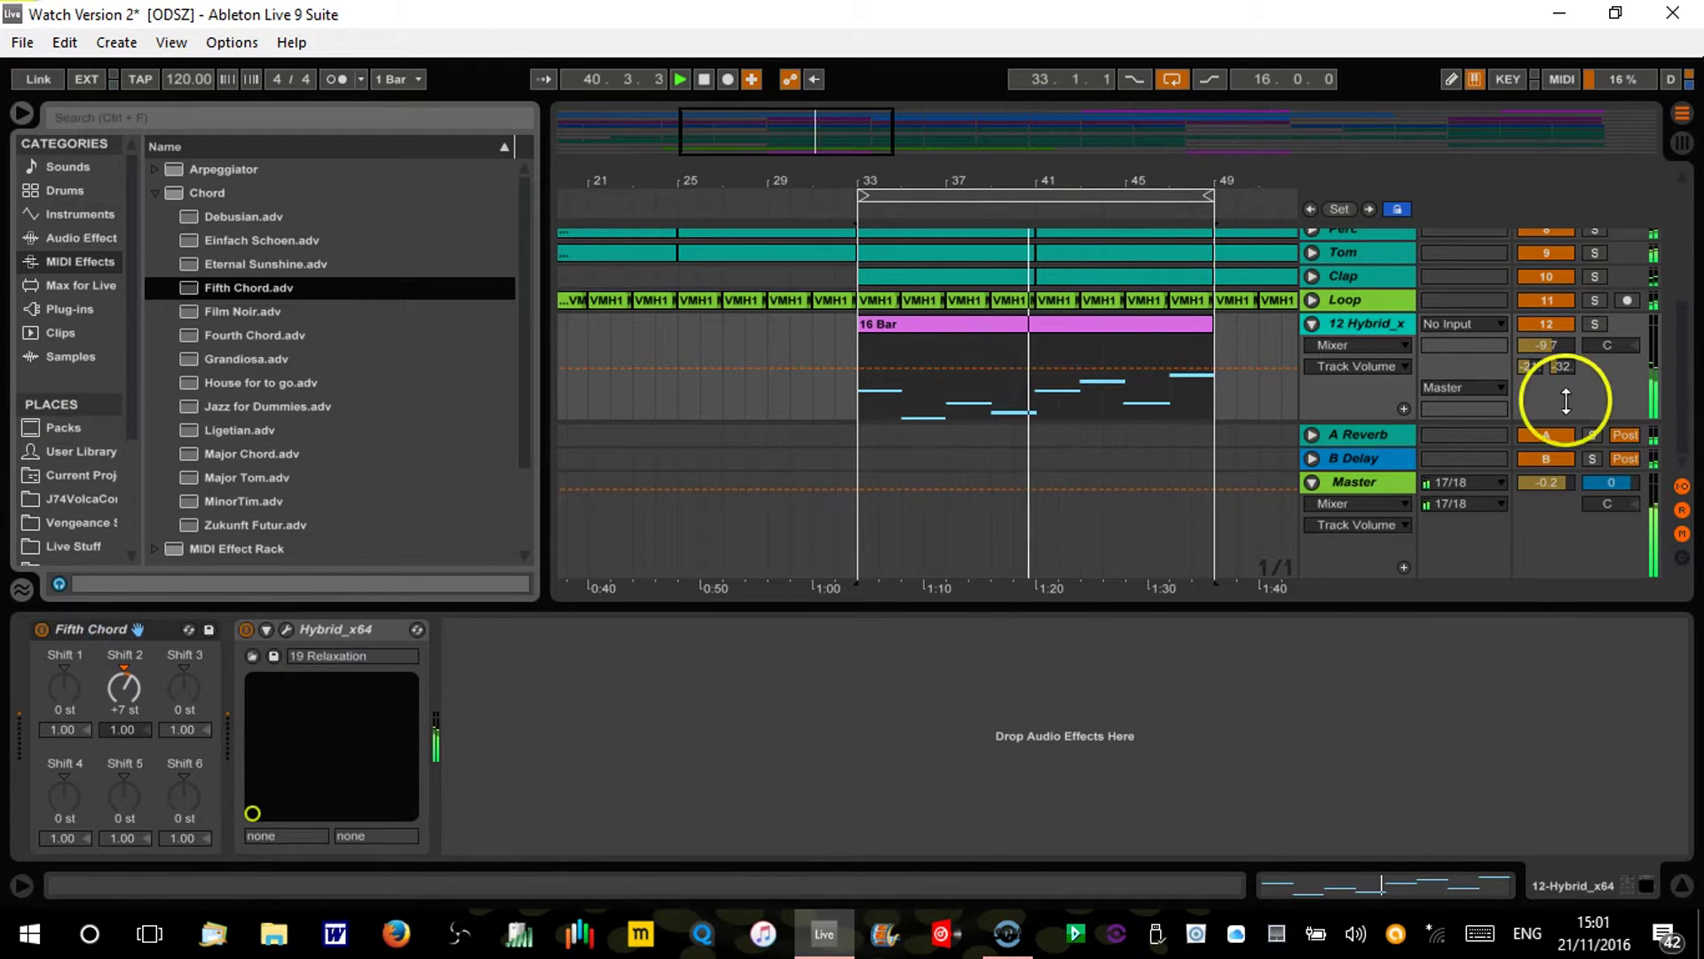
drag(1548, 351, 1547, 346)
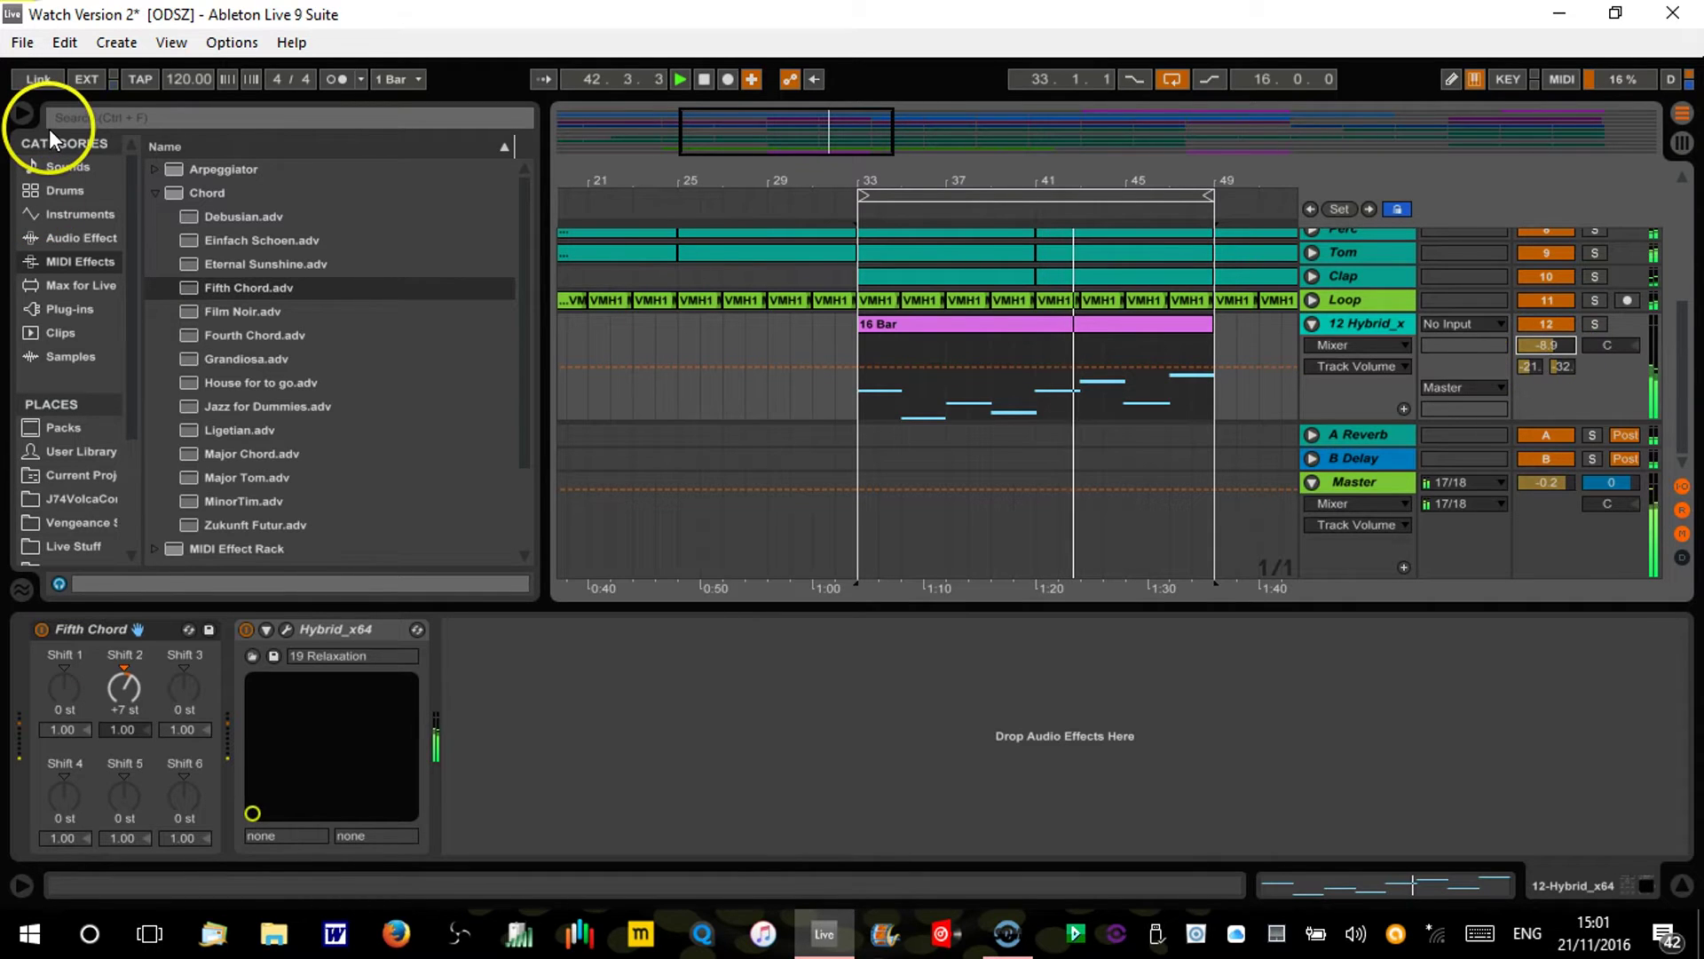
Step: Hide the browser, then open the Hybrid_x track's 16 Bar clip at bar 33 and select all its notes
click(23, 116)
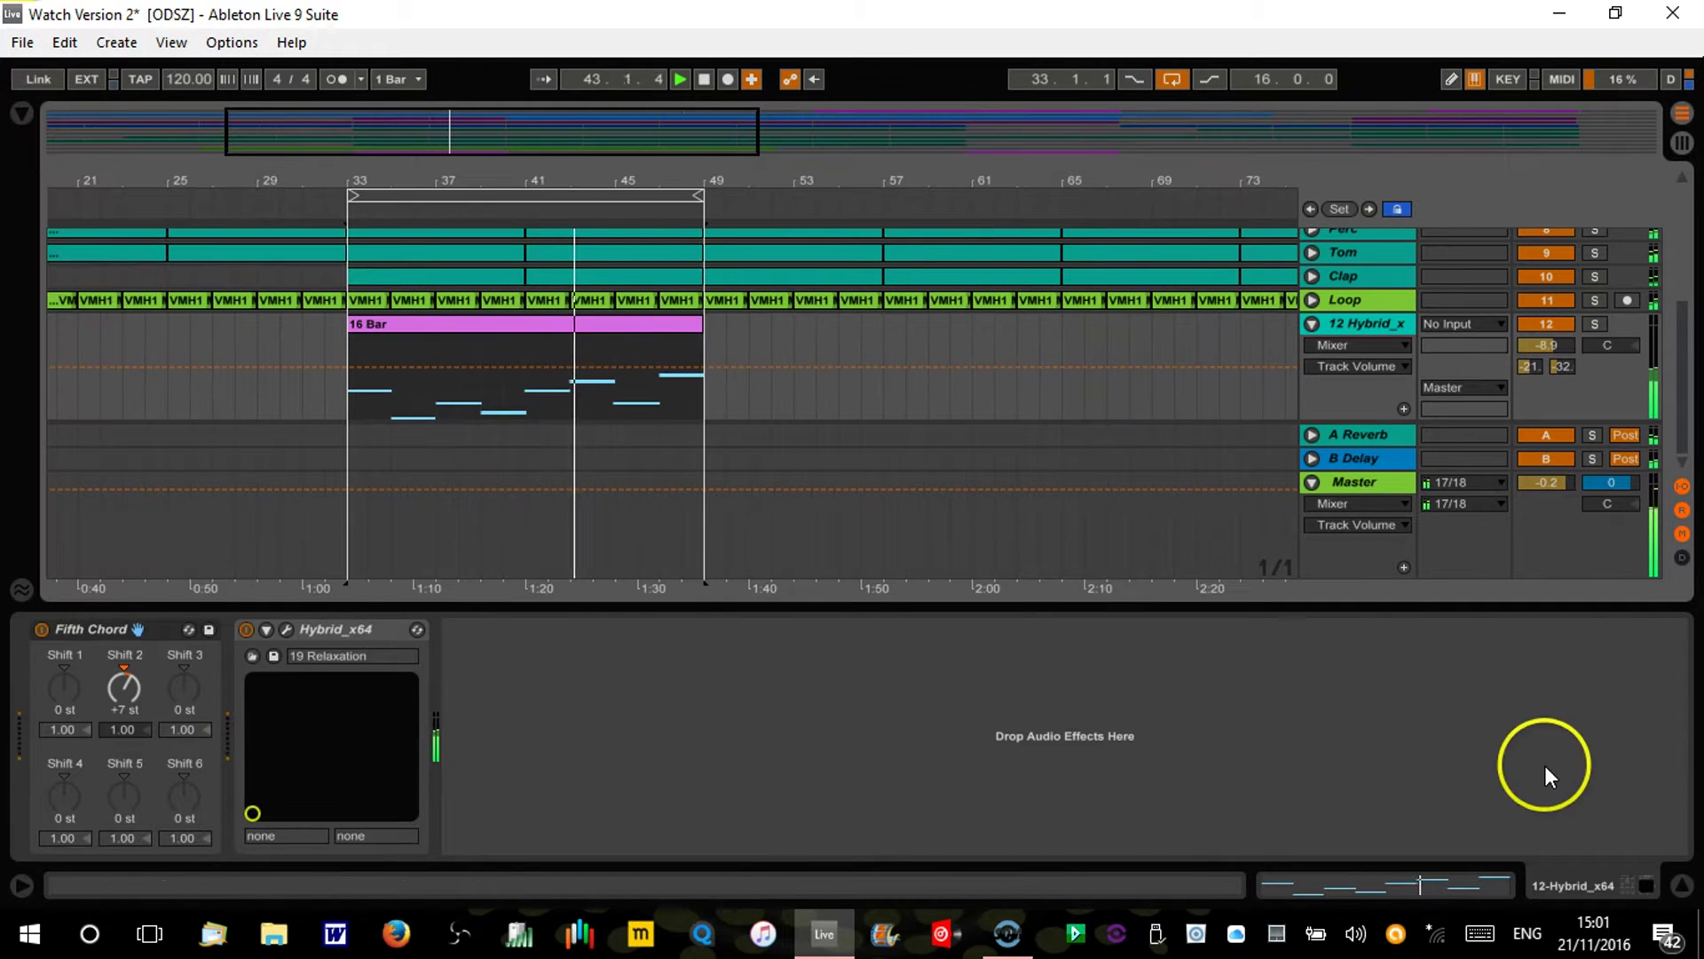
click(1683, 885)
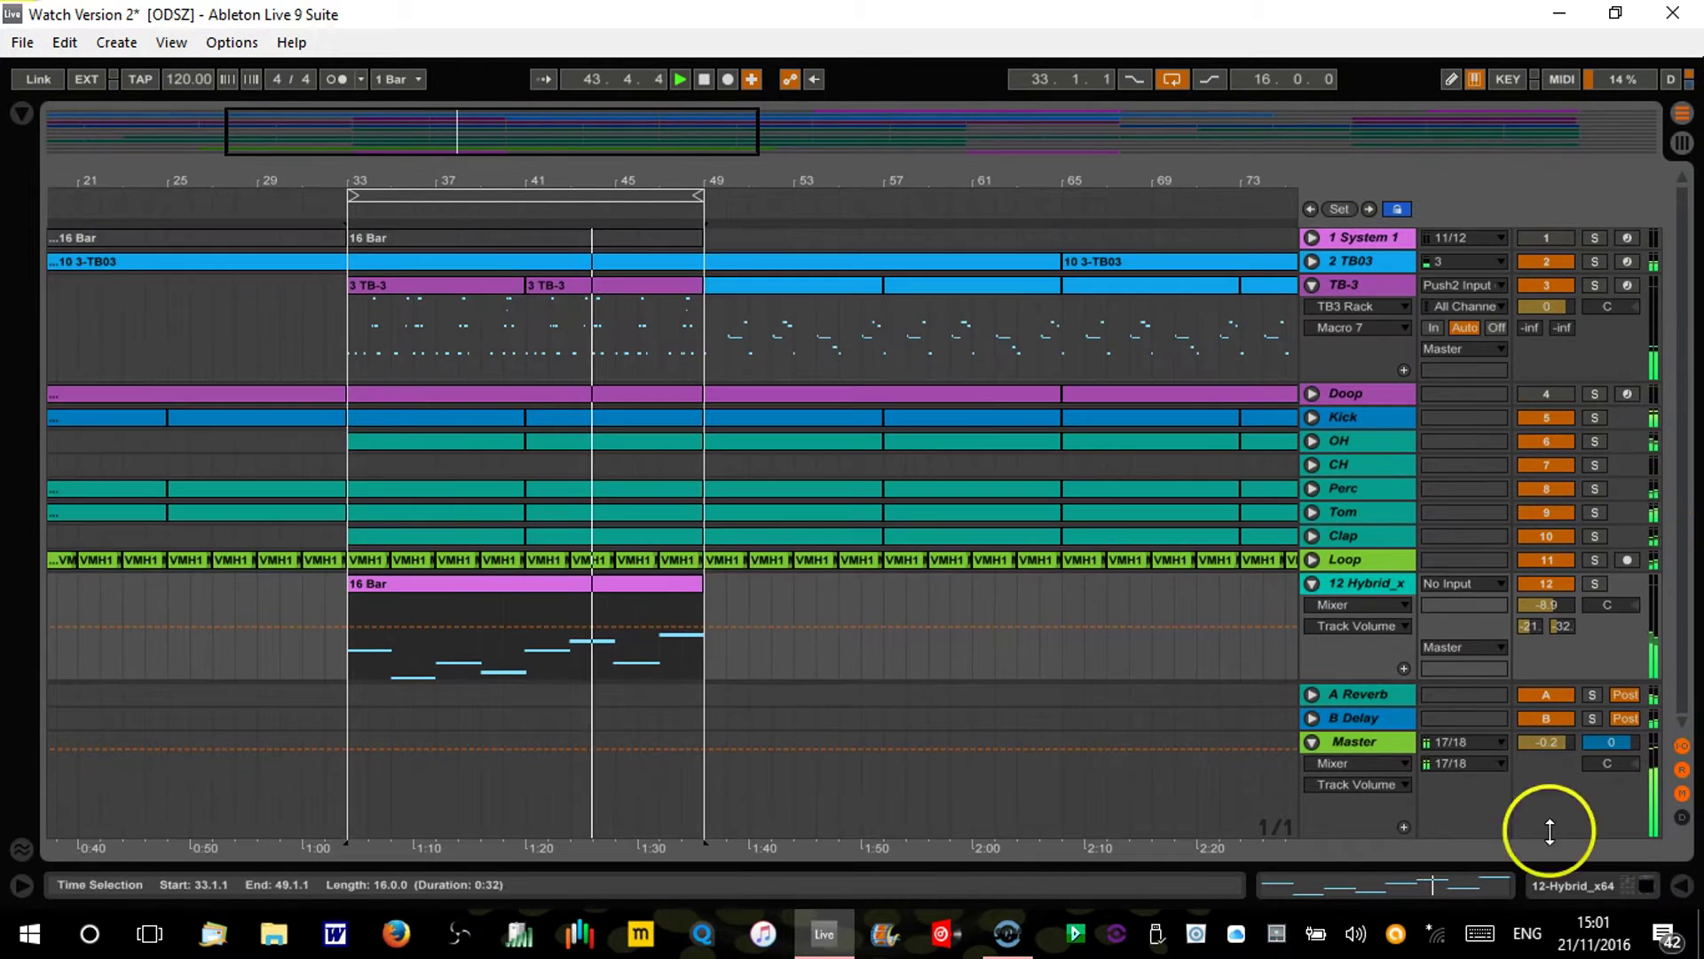
double_click(463, 583)
key(ctrl+a)
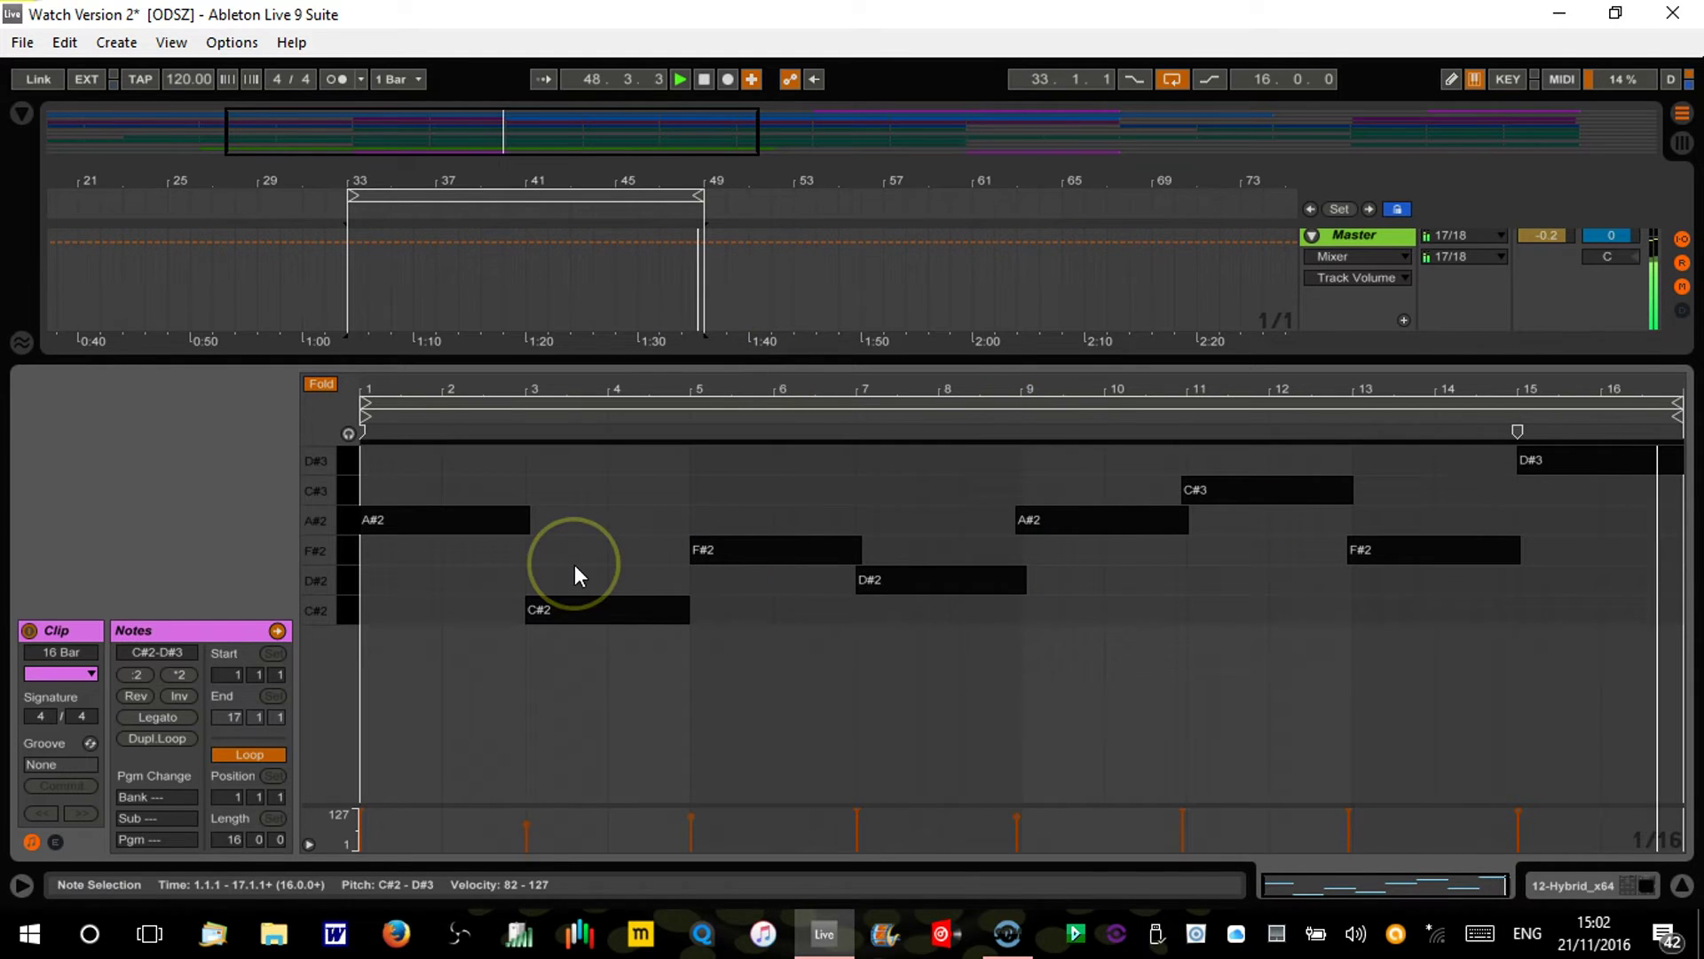
Step: Shorten the arrangement loop to 8 bars, from bar 33 to bar 41, and reduce the clip editor's height
click(700, 202)
drag(700, 202, 526, 206)
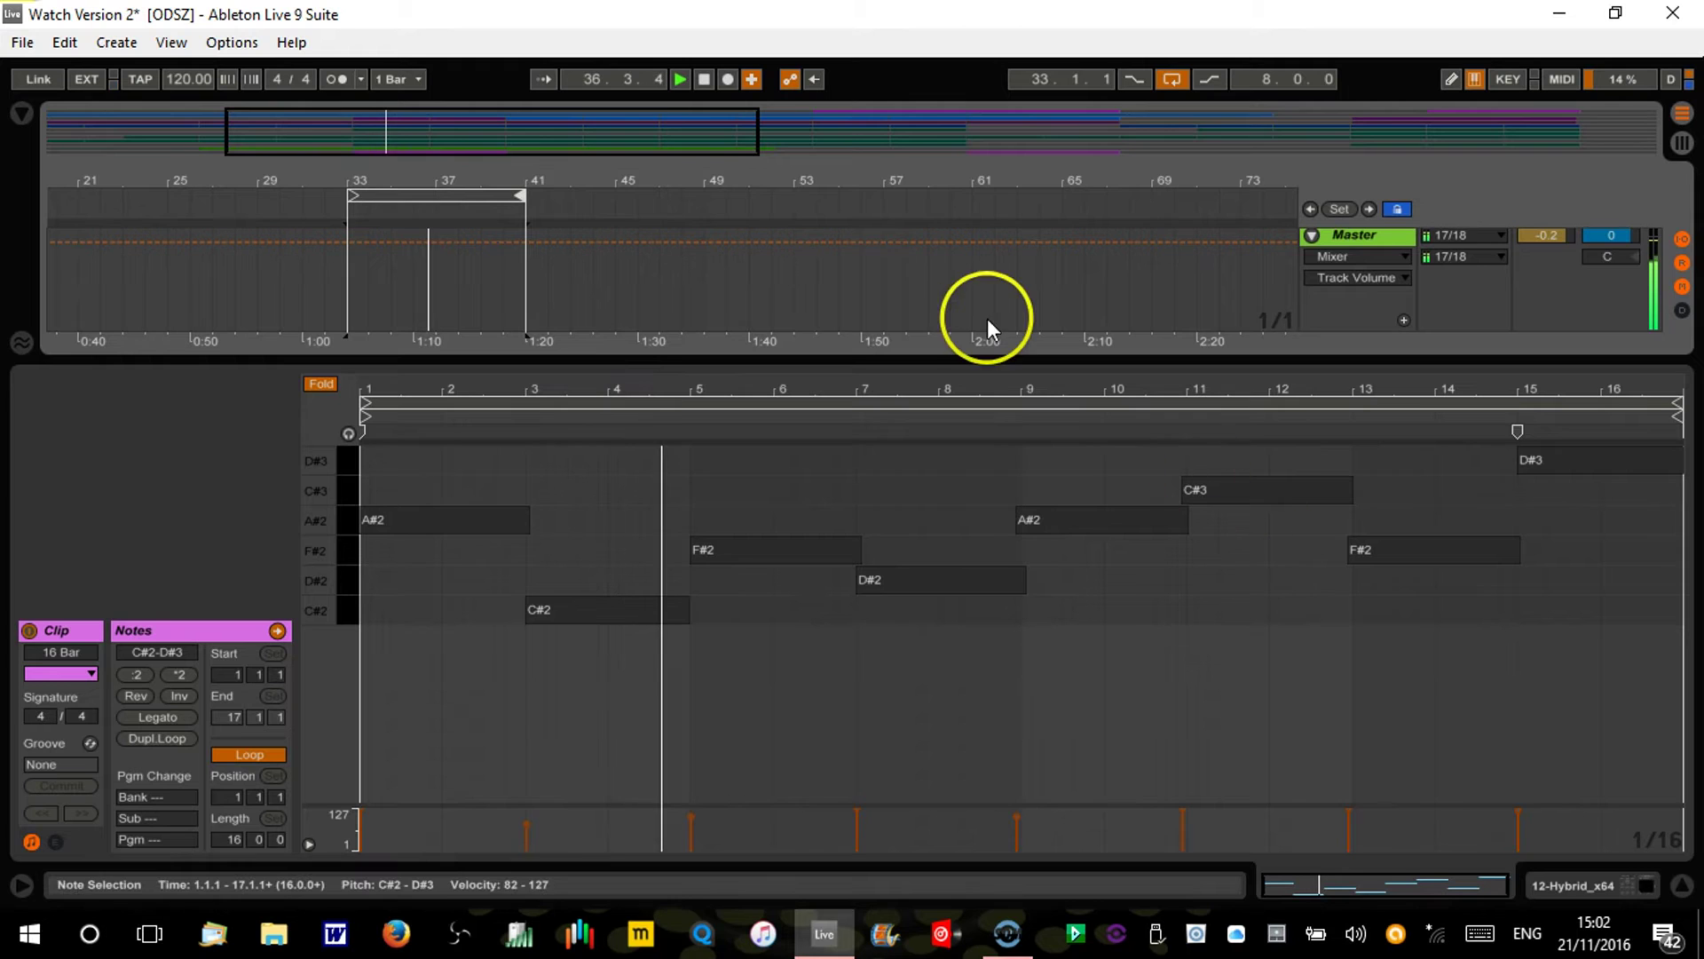
drag(977, 356, 958, 679)
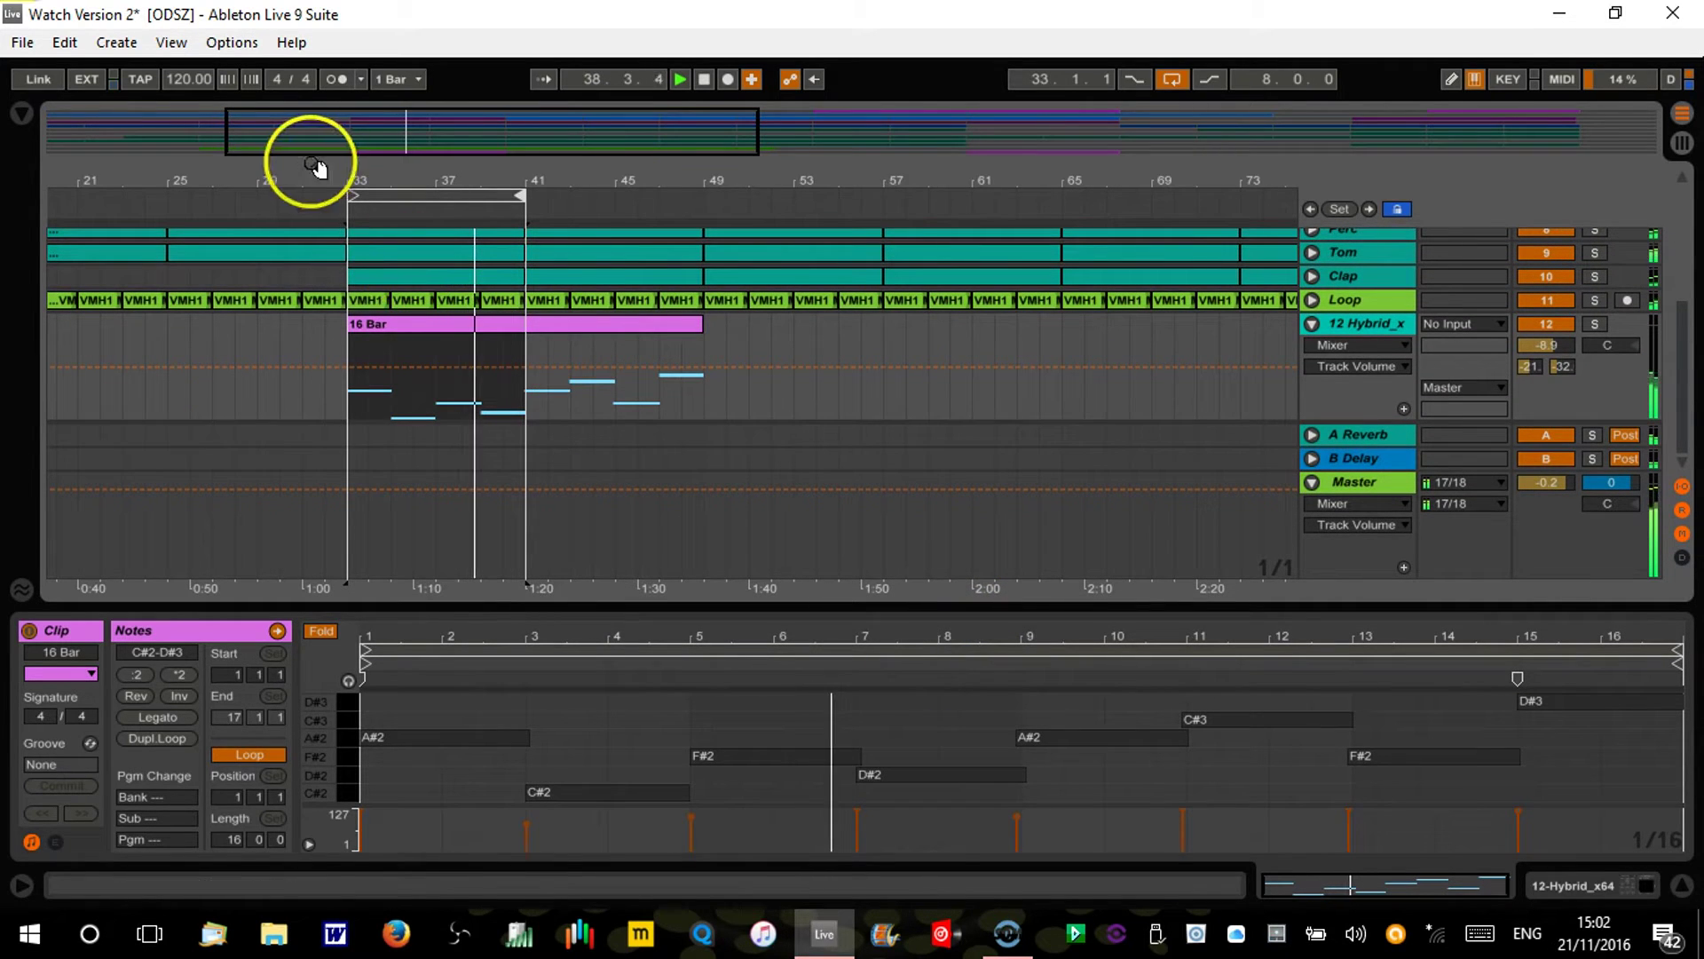
Step: Trim the first A#2 note in the Hybrid_x 16 Bar clip to end exactly at bar 3
click(330, 213)
click(428, 325)
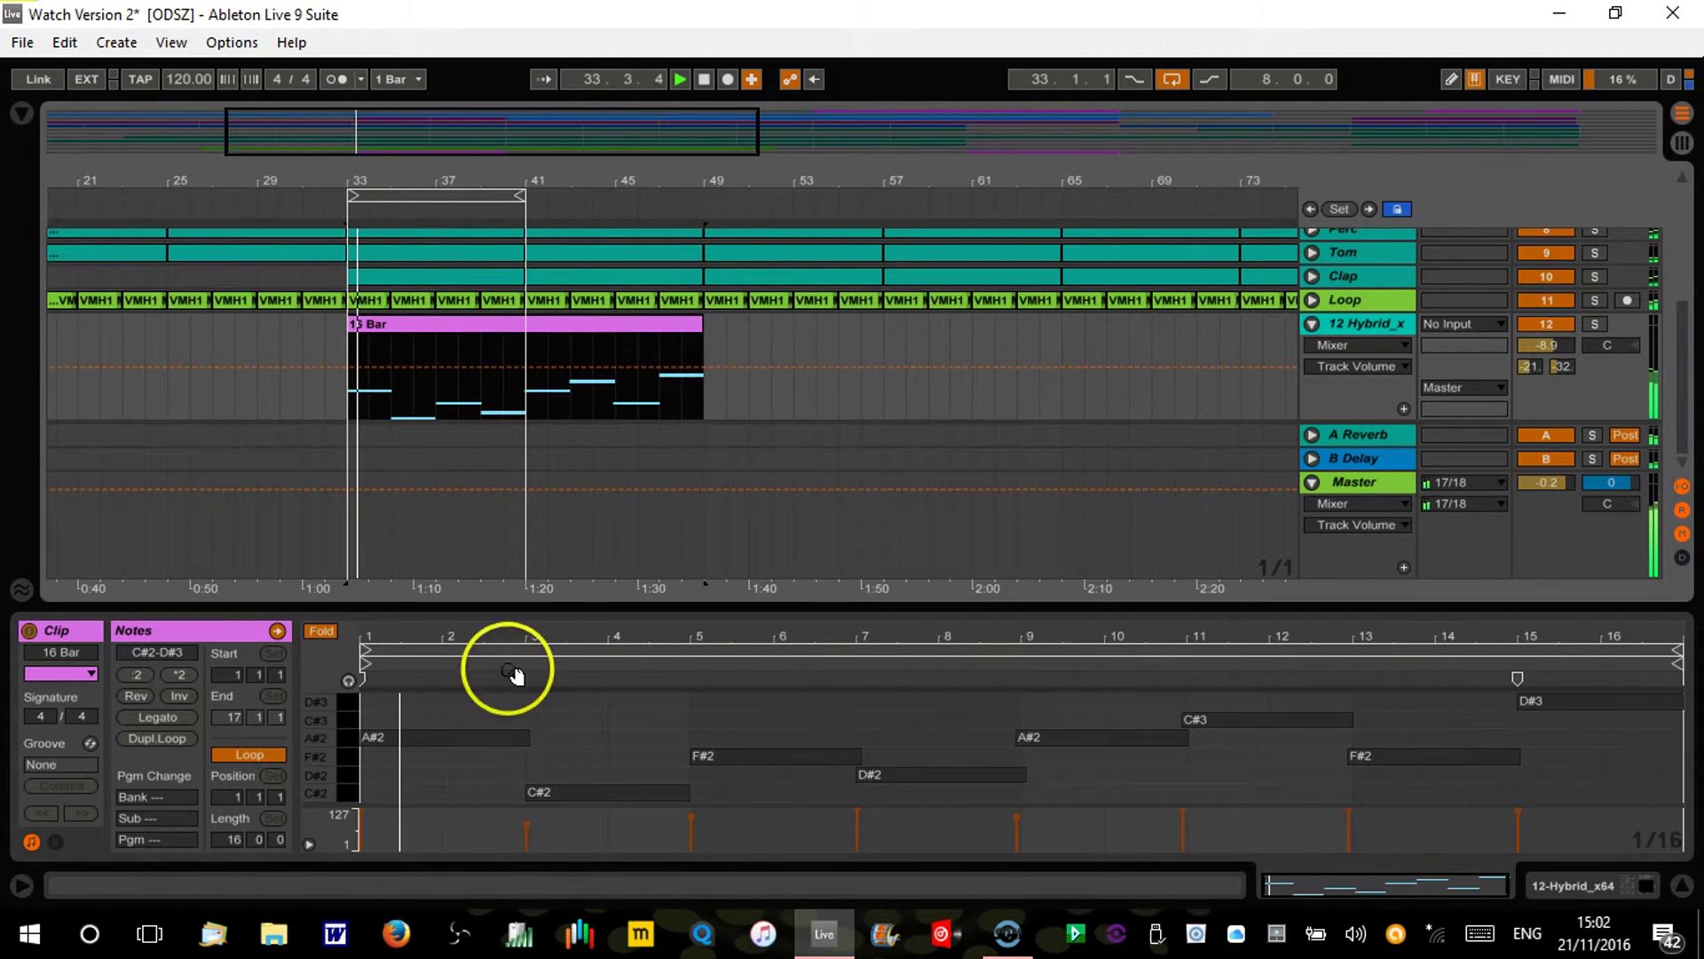
click(484, 734)
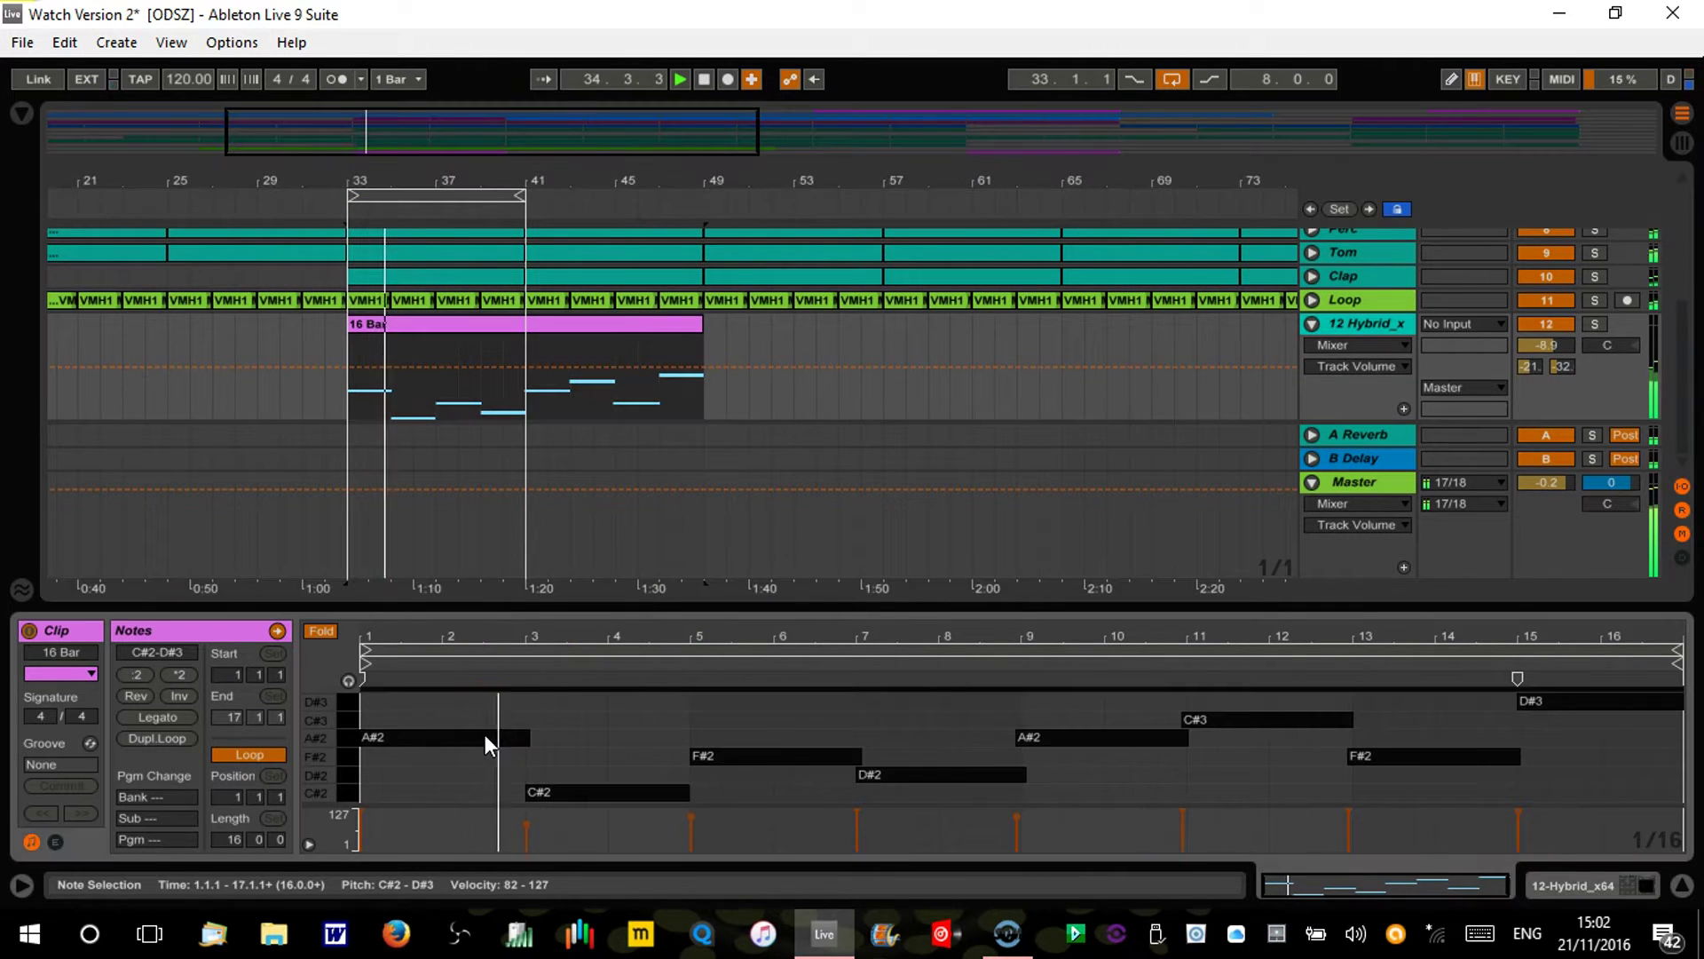
click(585, 787)
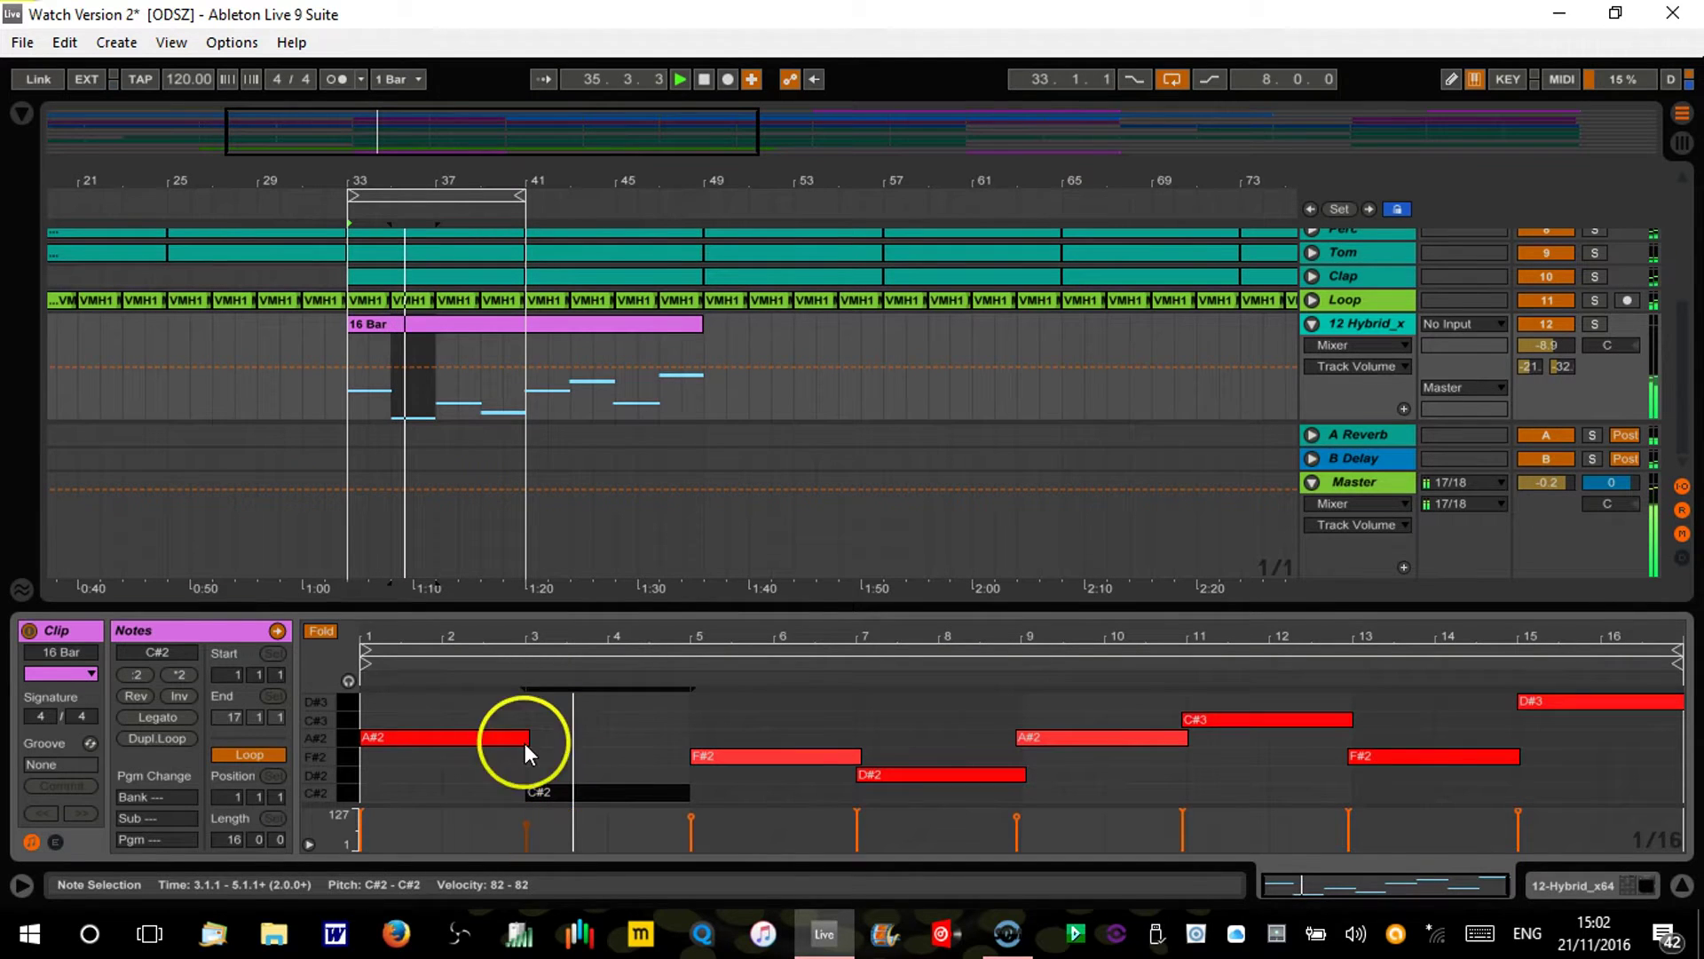
drag(522, 735, 525, 737)
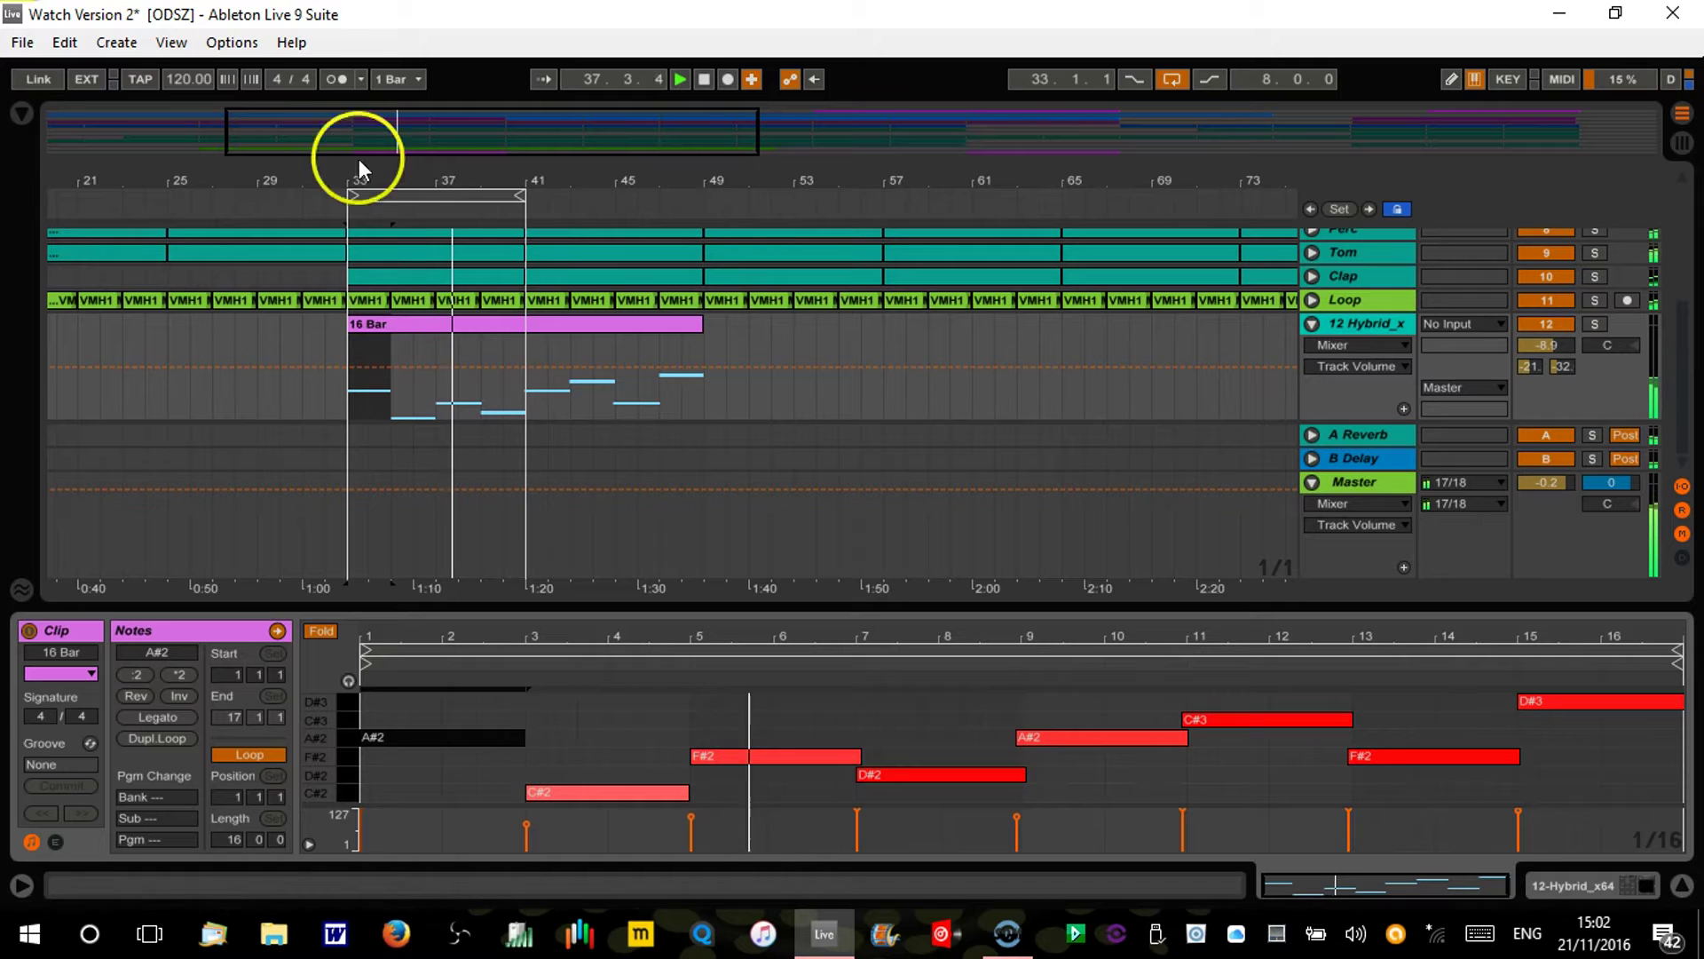
Step: Deactivate the 16 Bar clip on Hybrid_x and set the track's MIDI input to Push2 Input (Ableton Push 2)
click(395, 323)
key(0)
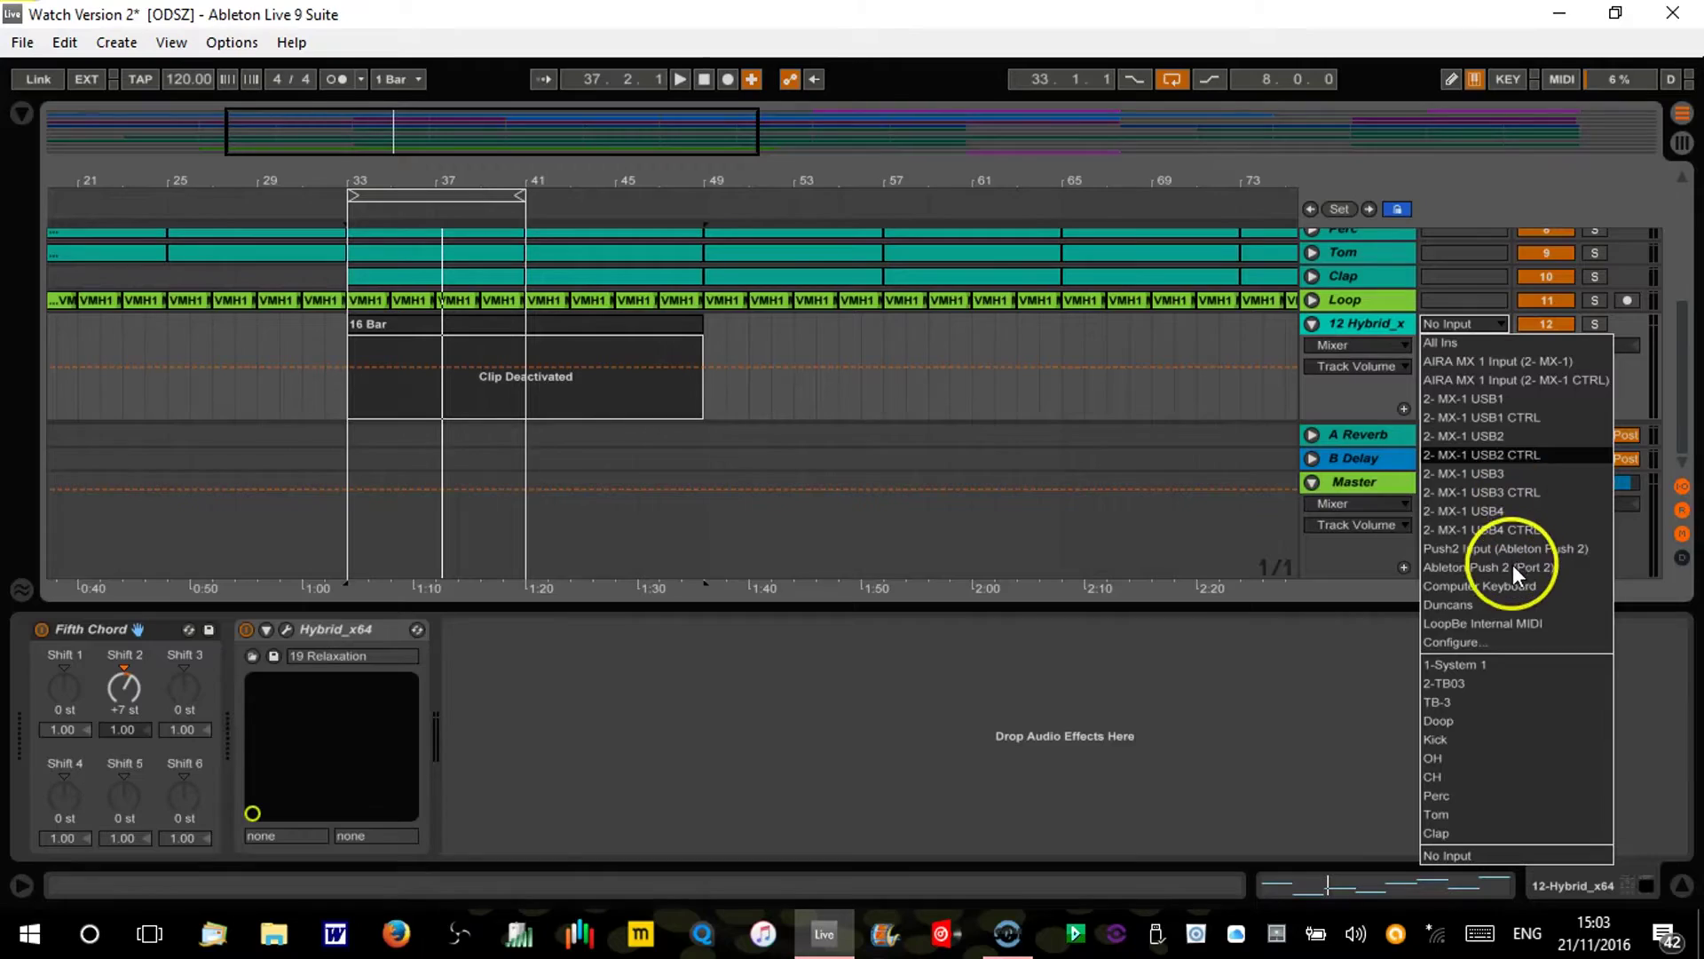
click(1513, 553)
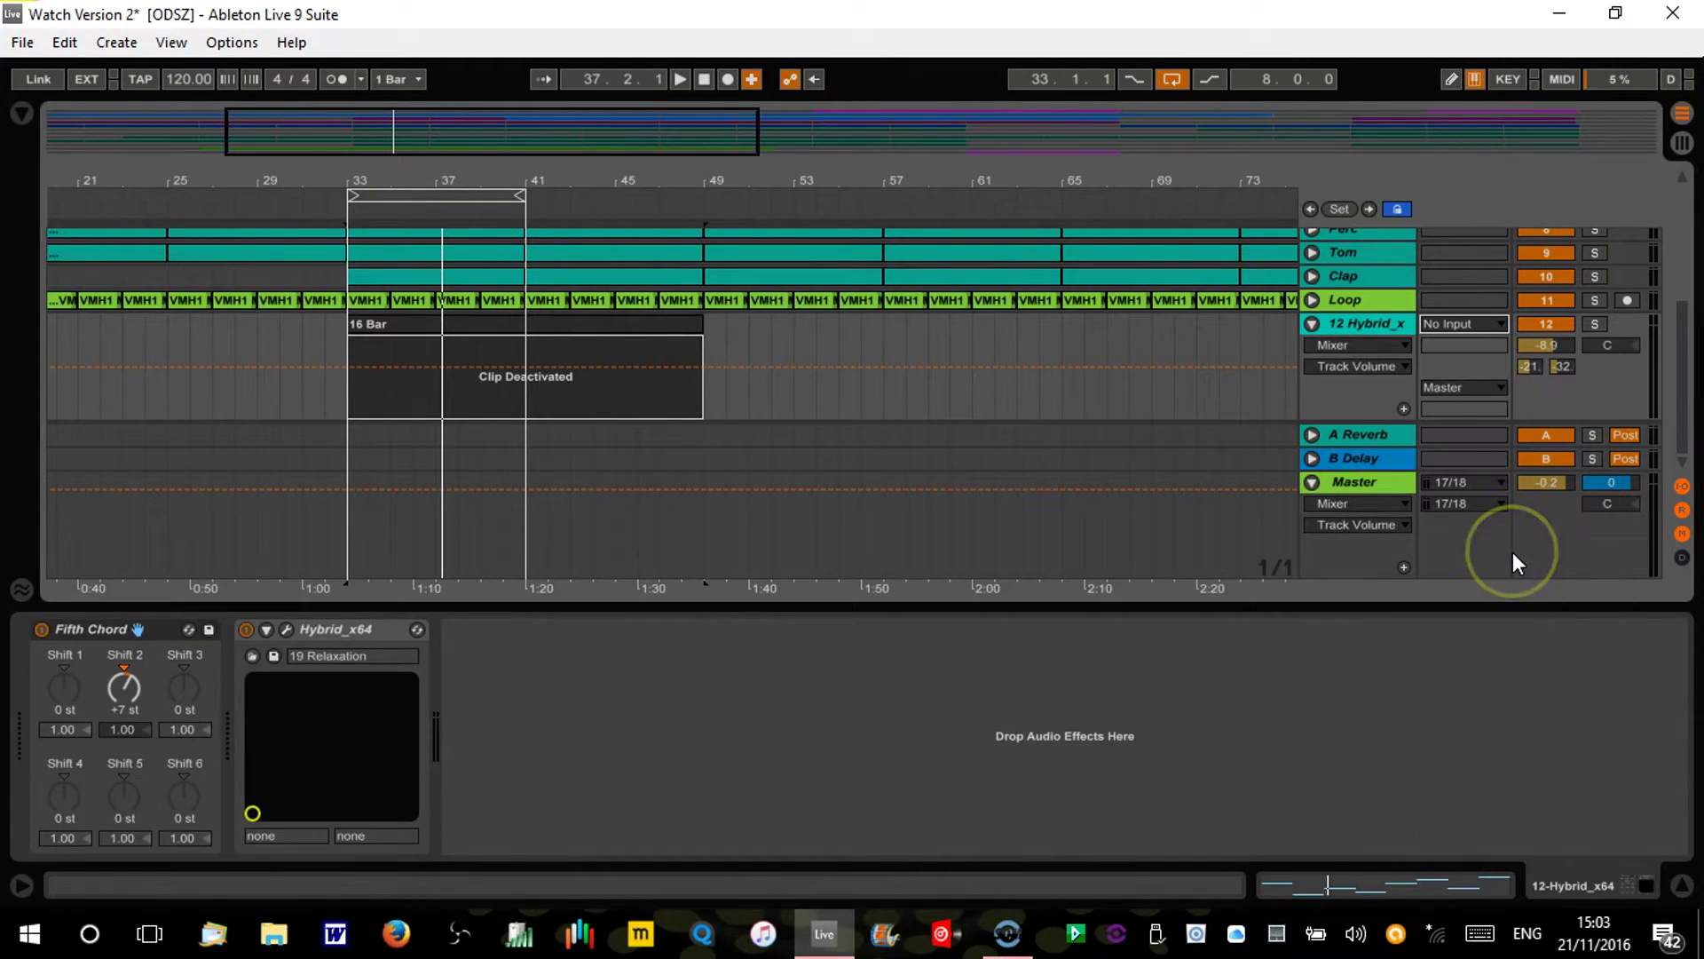
click(1496, 401)
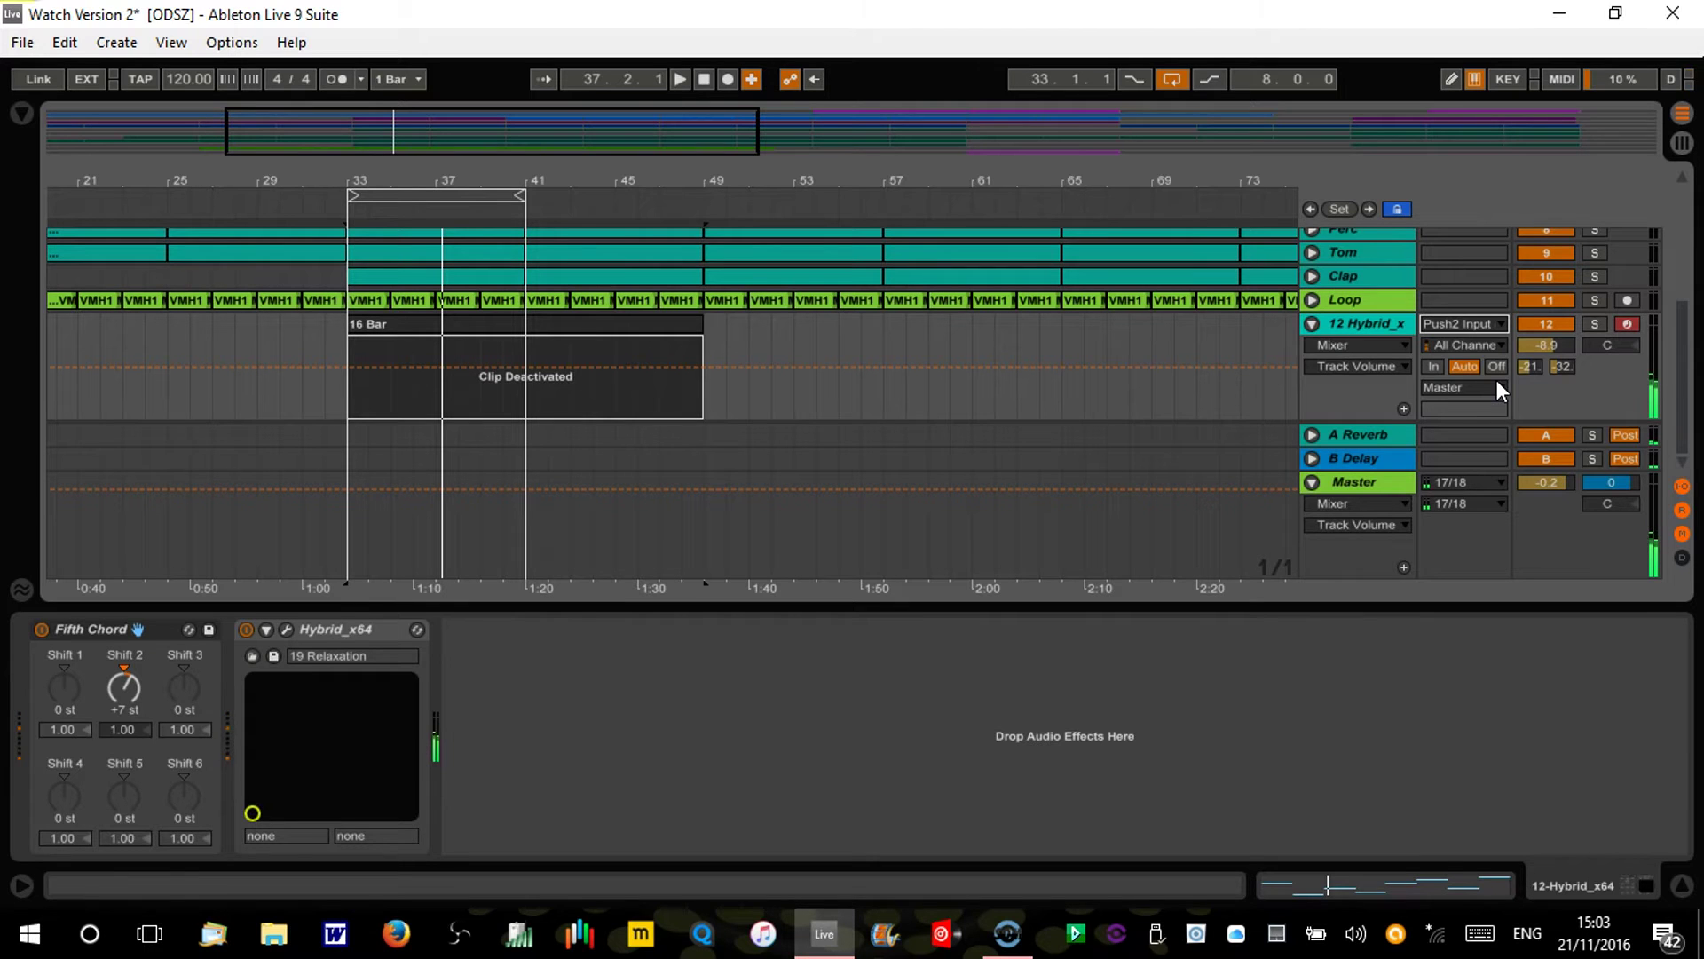
click(1195, 391)
click(1371, 313)
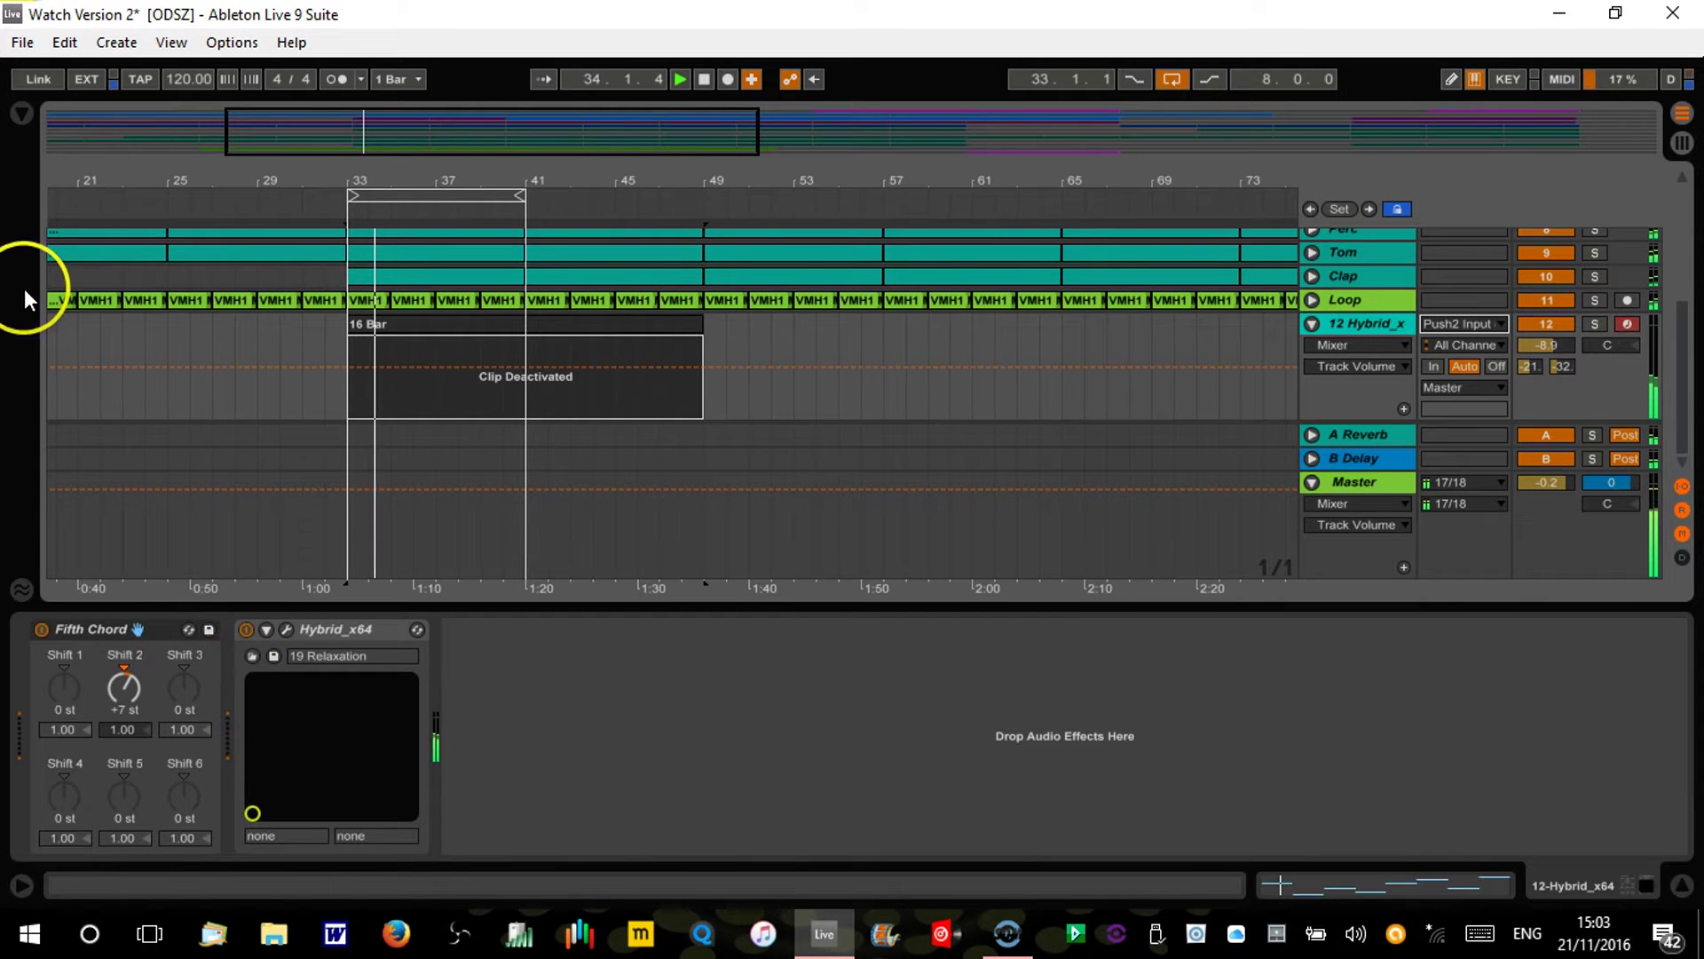
Step: Load the Grandiosa preset into the Chord effect and switch the Hybrid_x64 instrument to the 20 Soft Square Pad preset
click(21, 116)
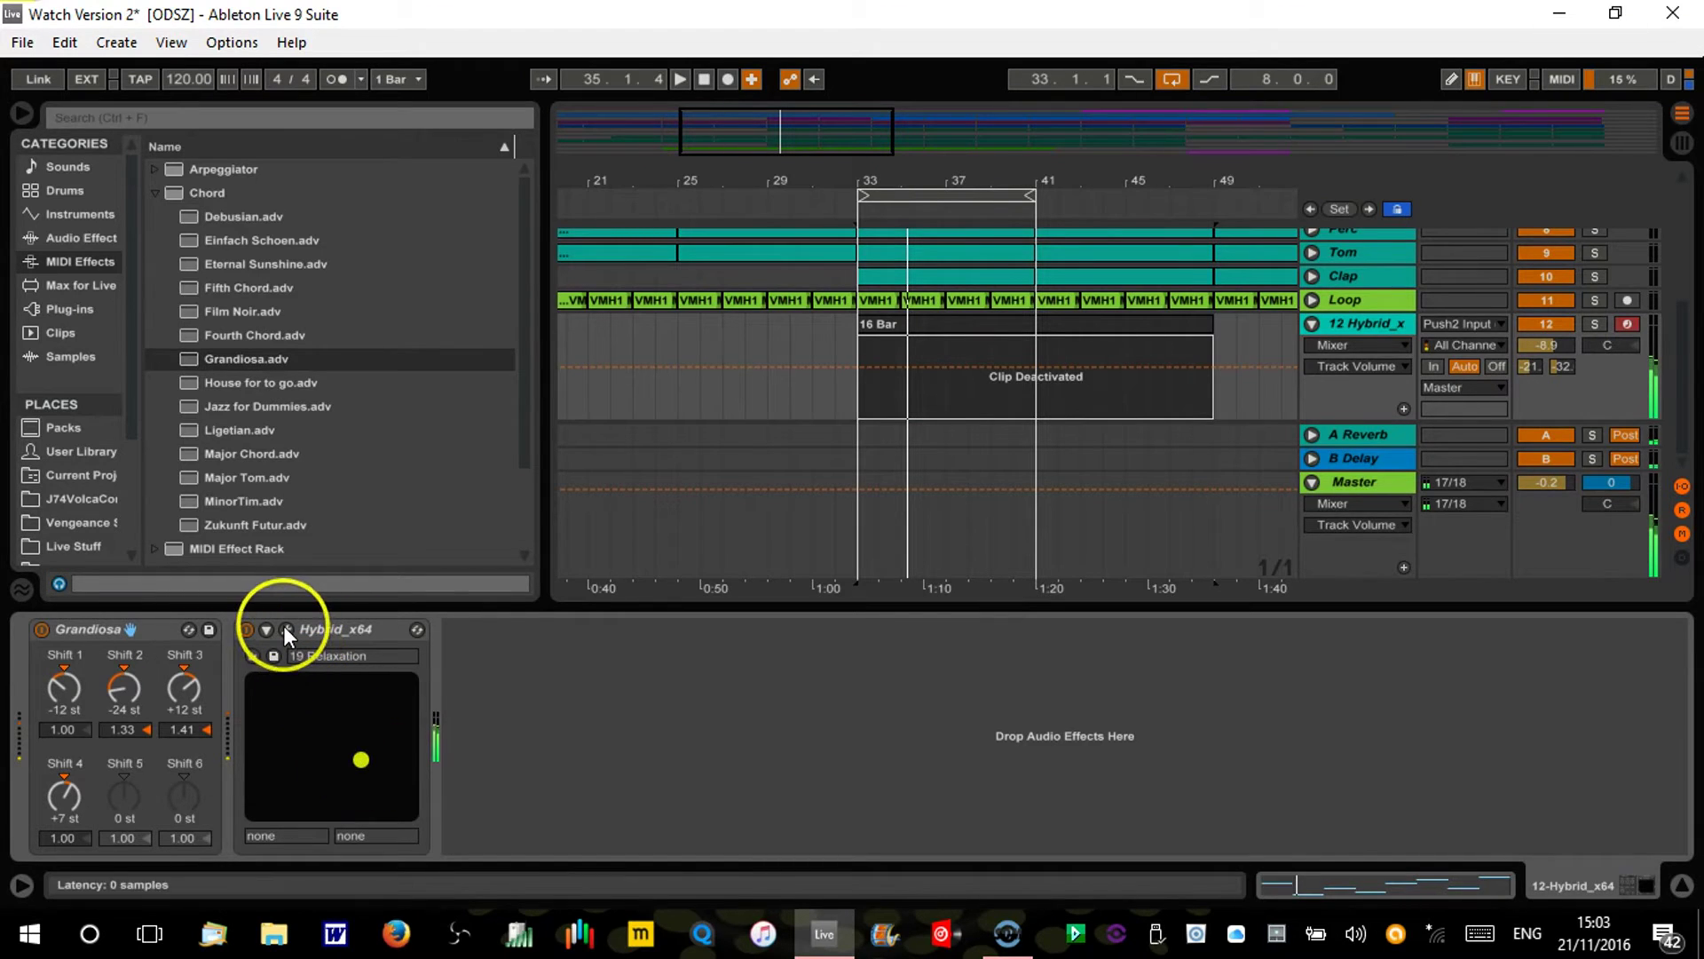
click(284, 624)
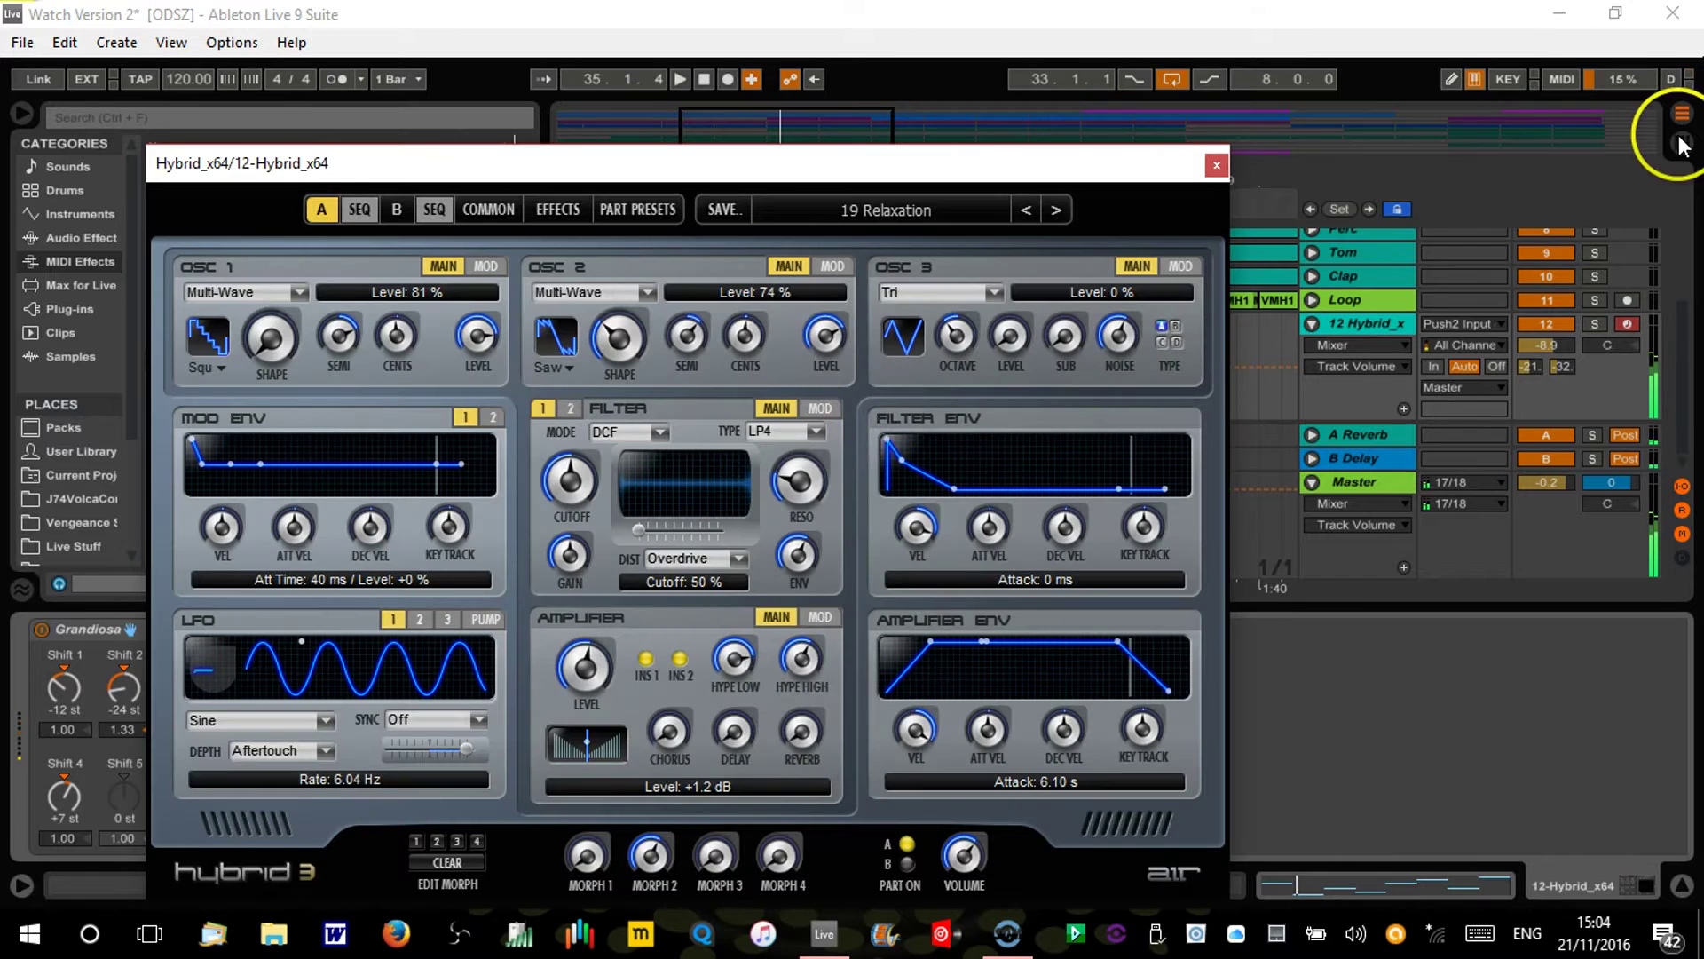
click(1059, 206)
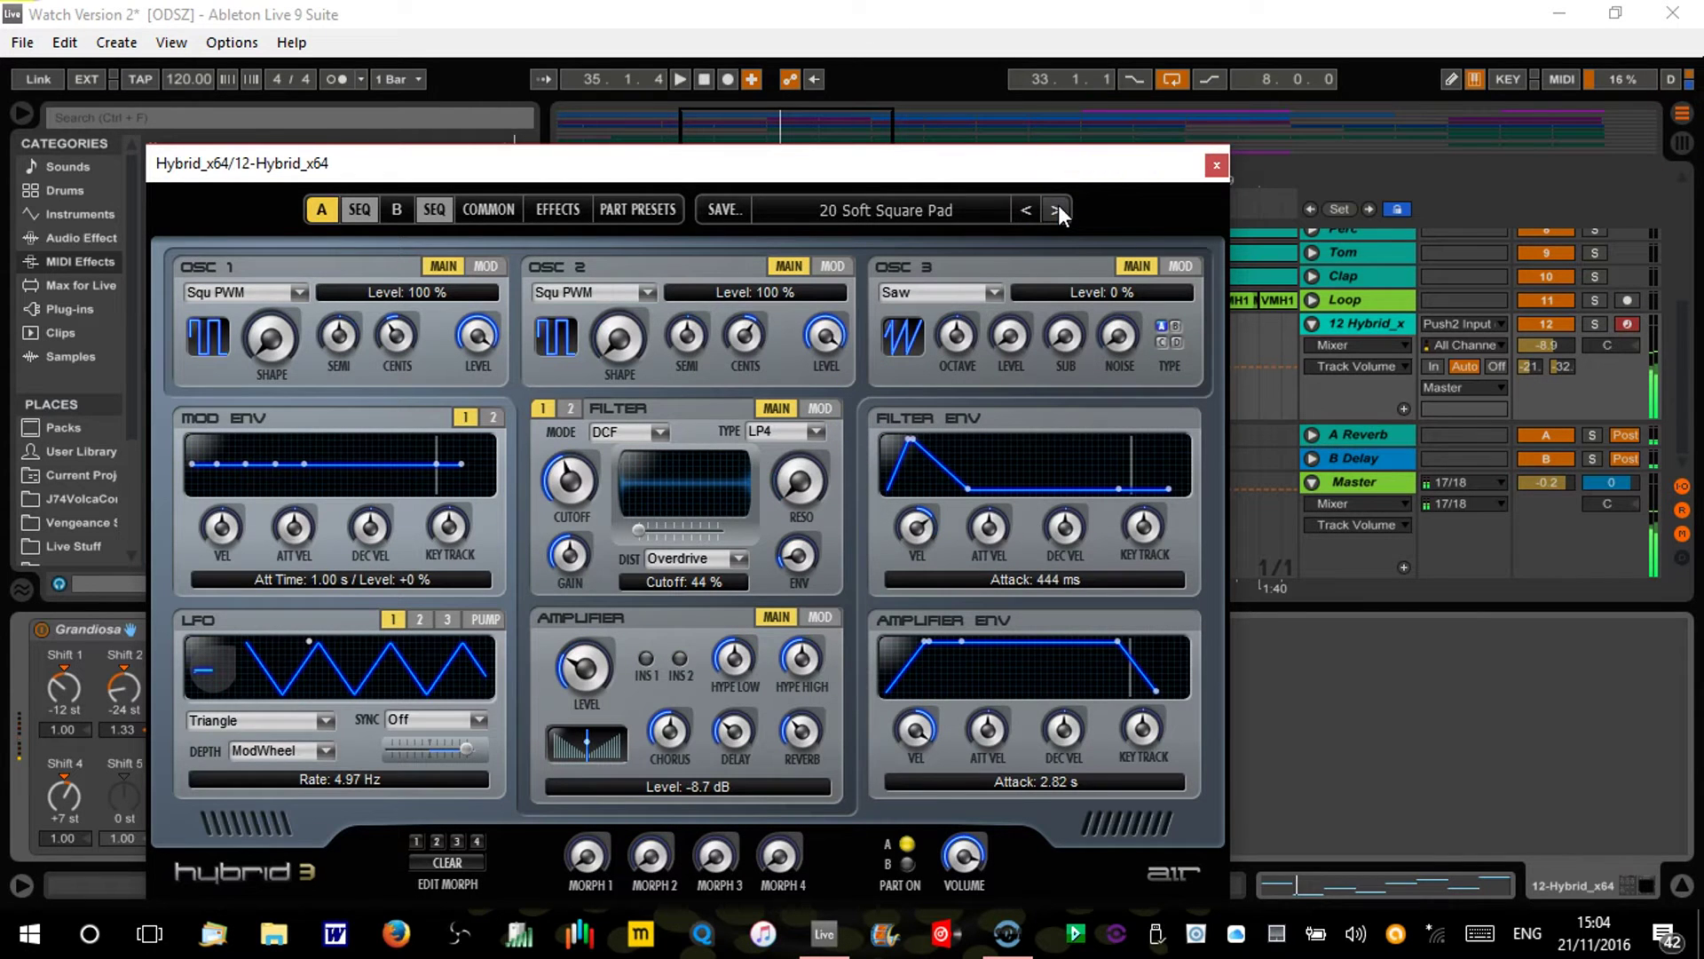
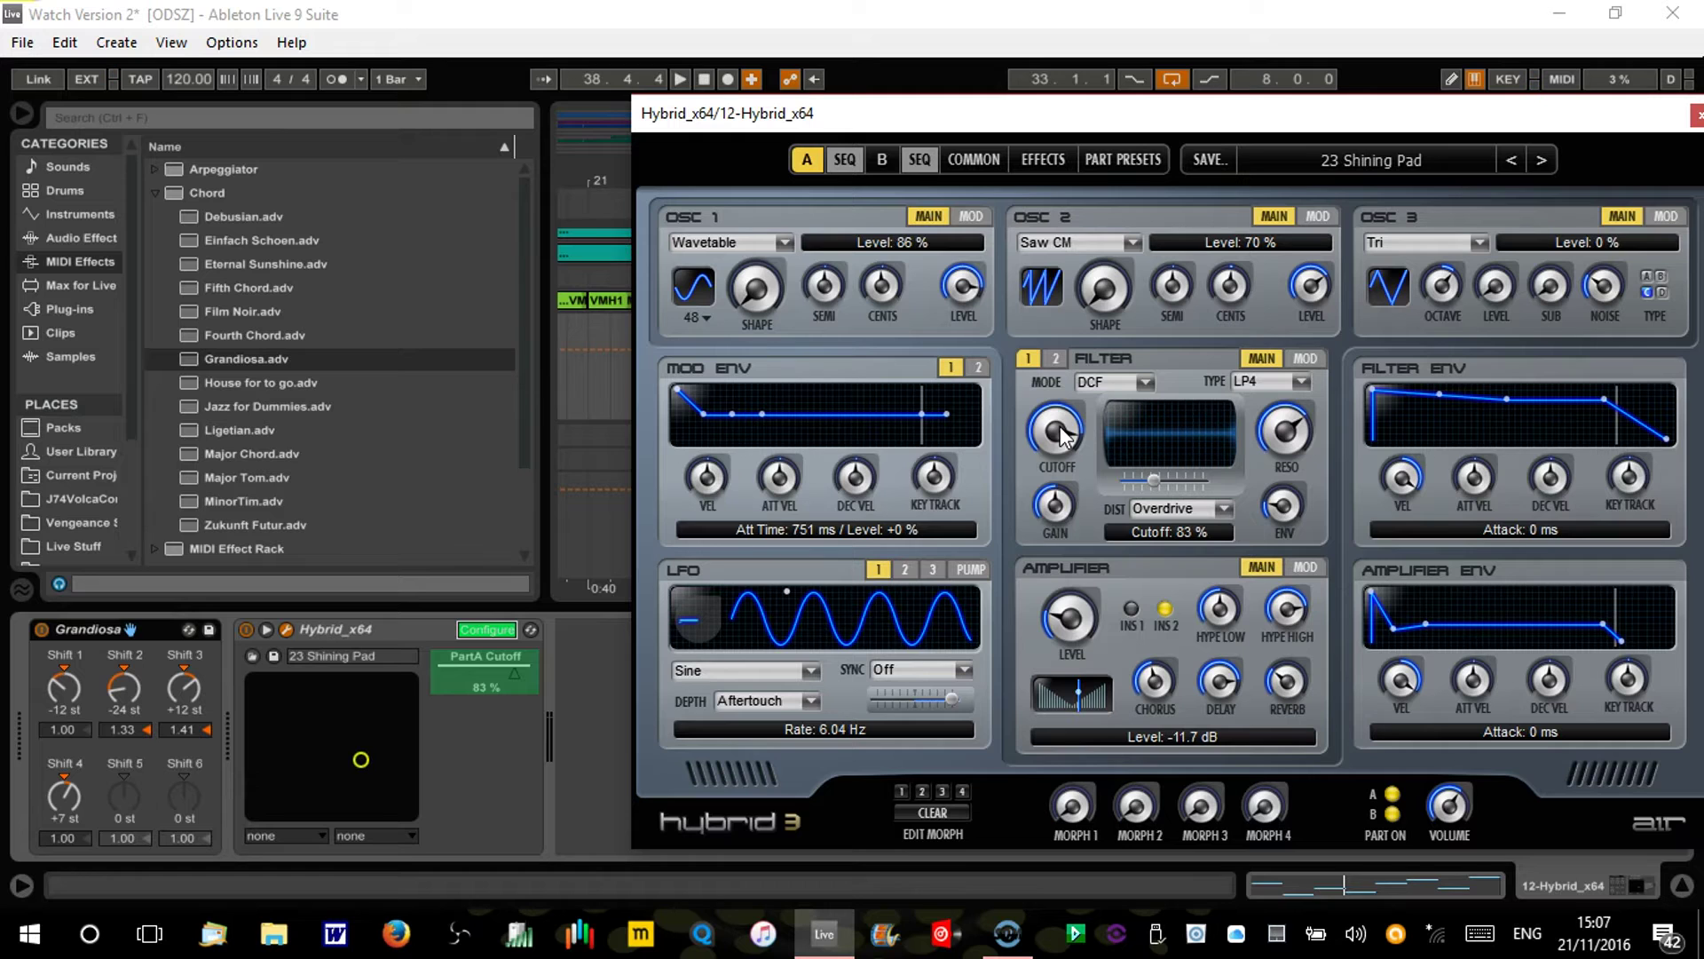
Step: Add Part A's filter resonance to the Hybrid_x64 device's exposed parameters and leave configure mode
click(1186, 400)
click(1052, 497)
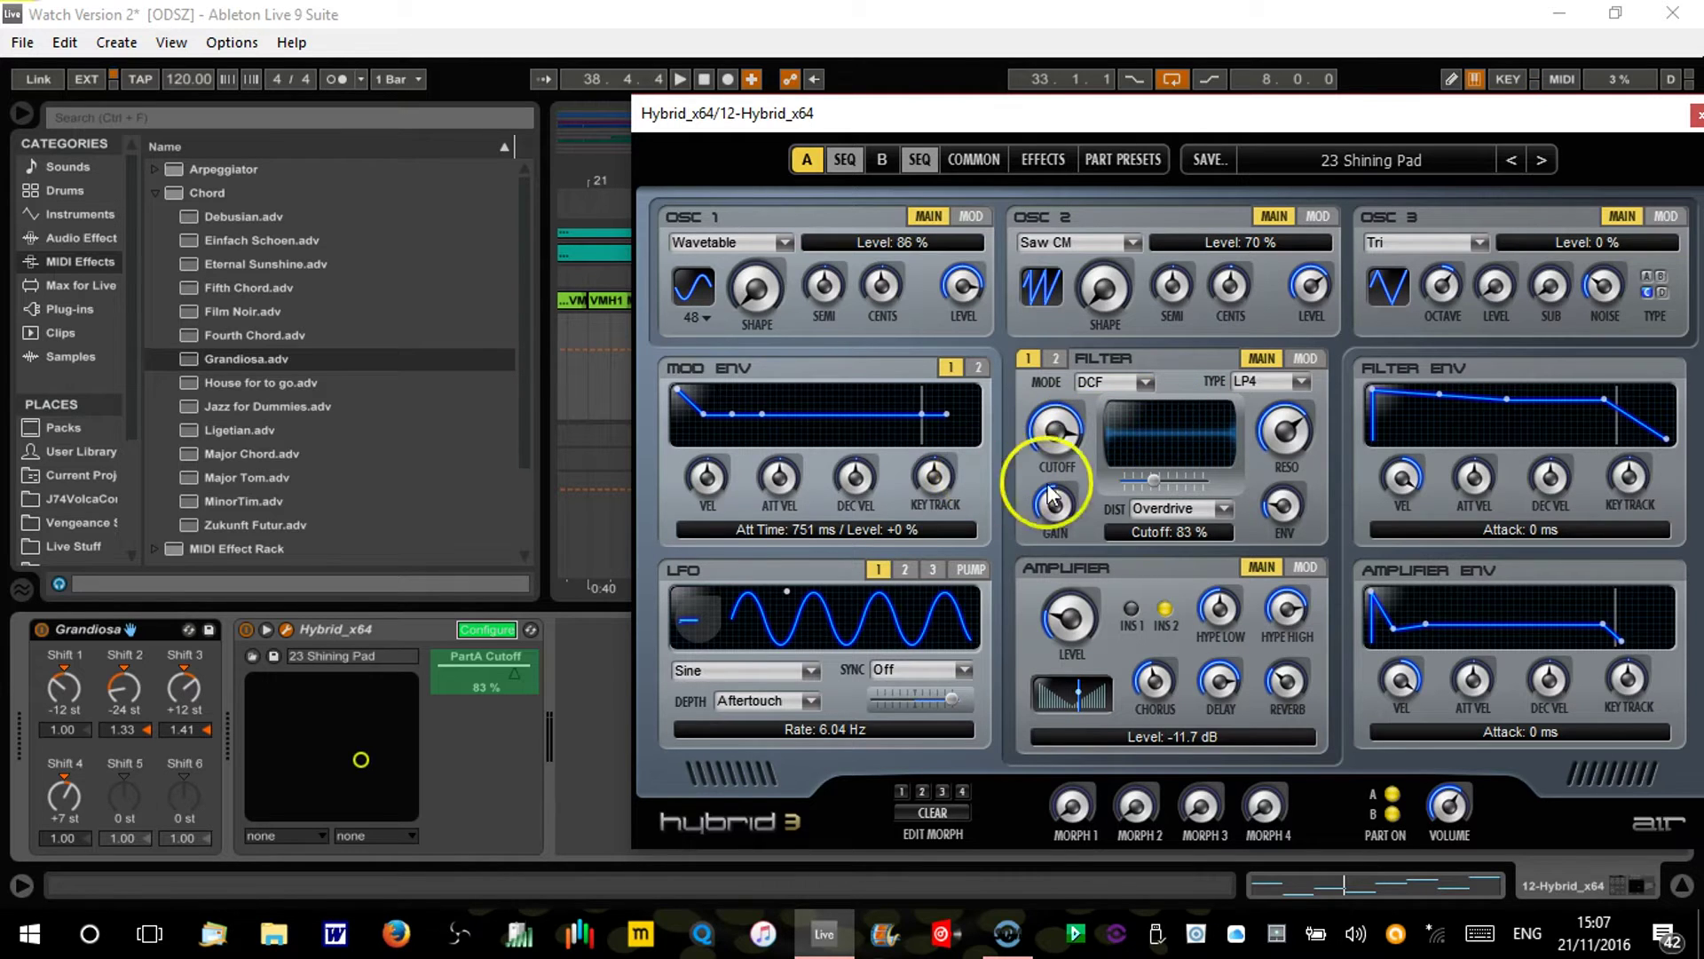
click(1276, 440)
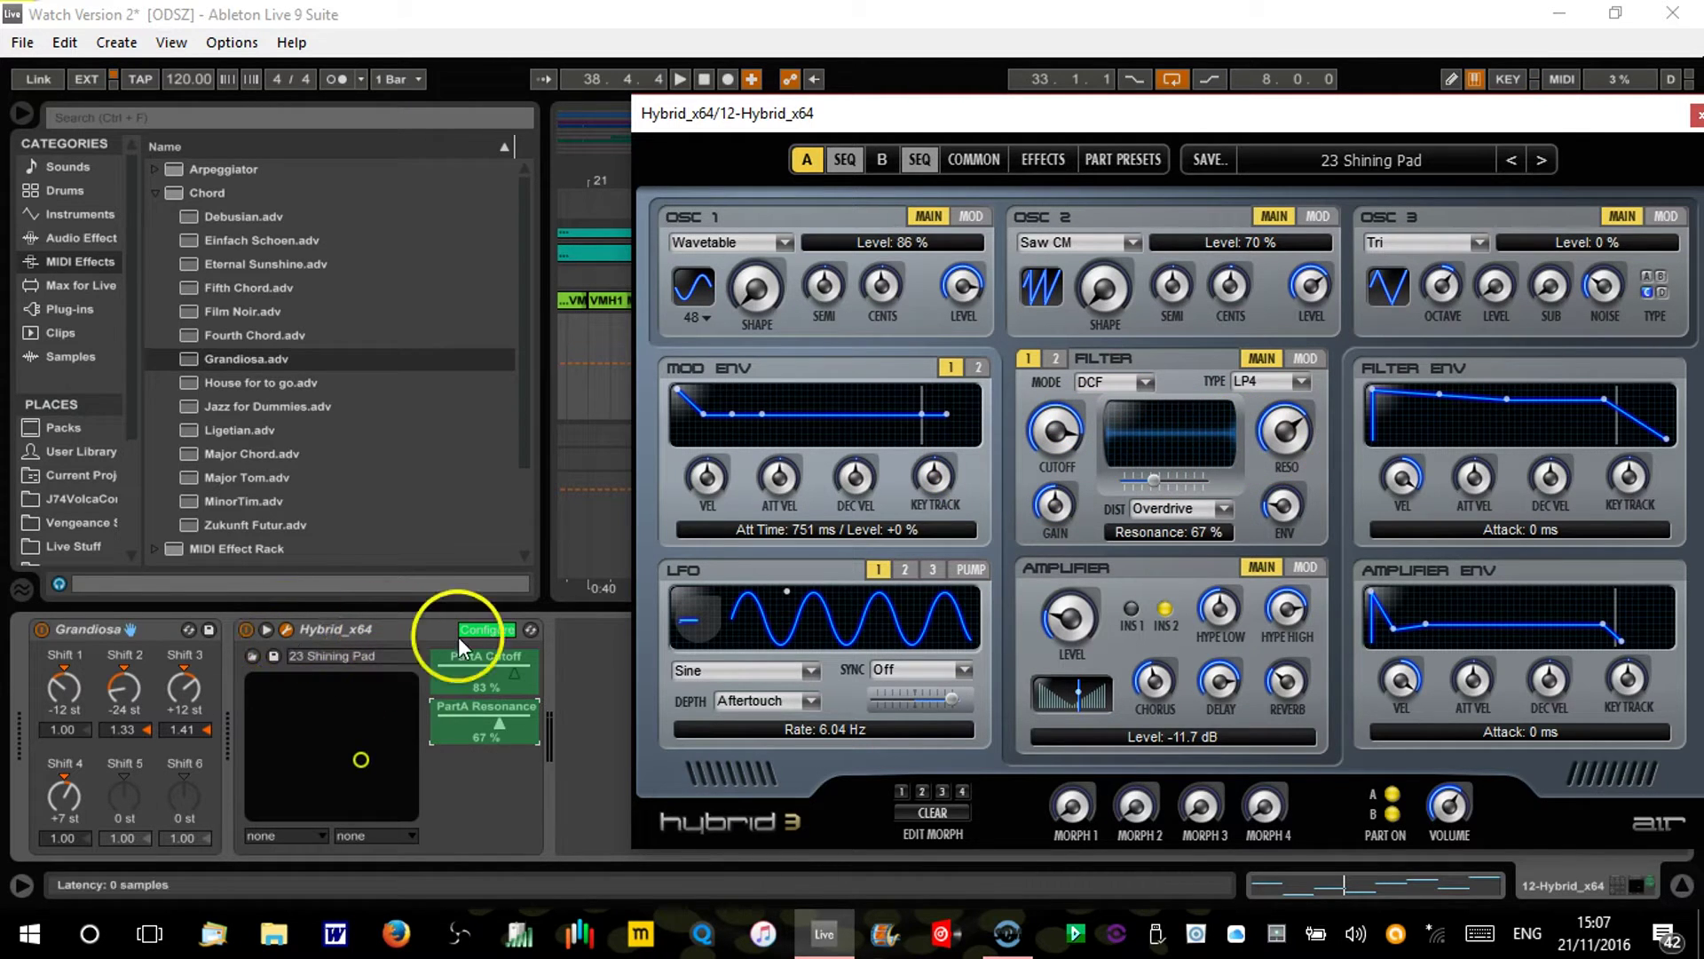
click(491, 631)
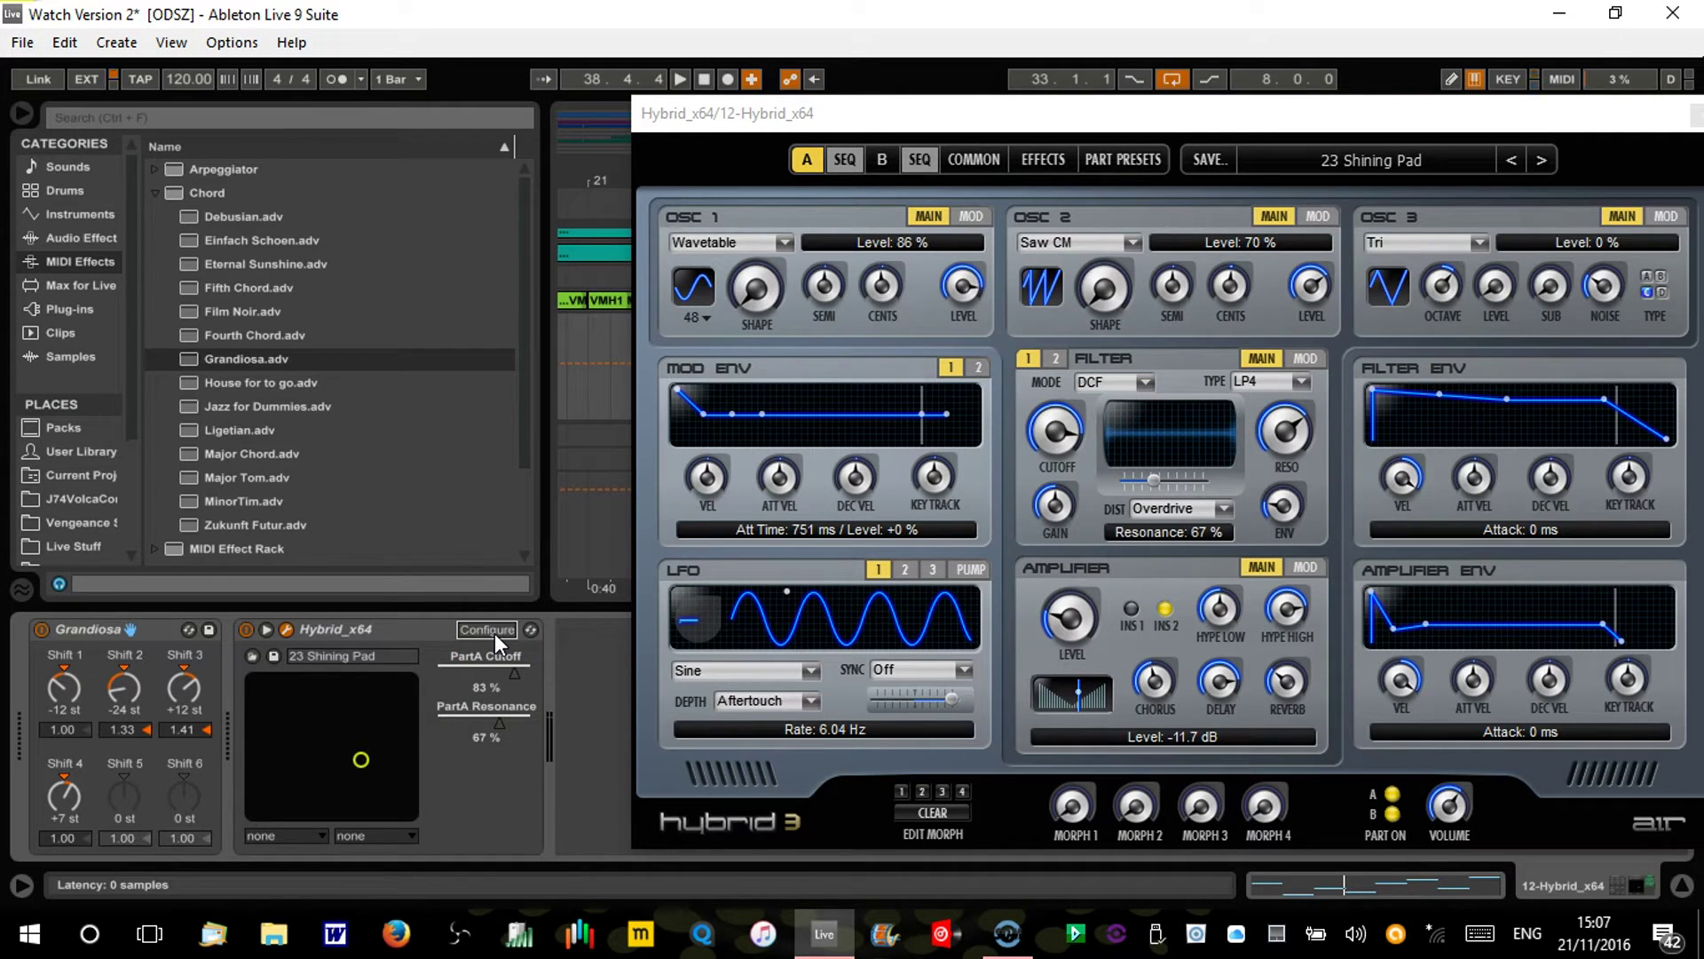
click(493, 632)
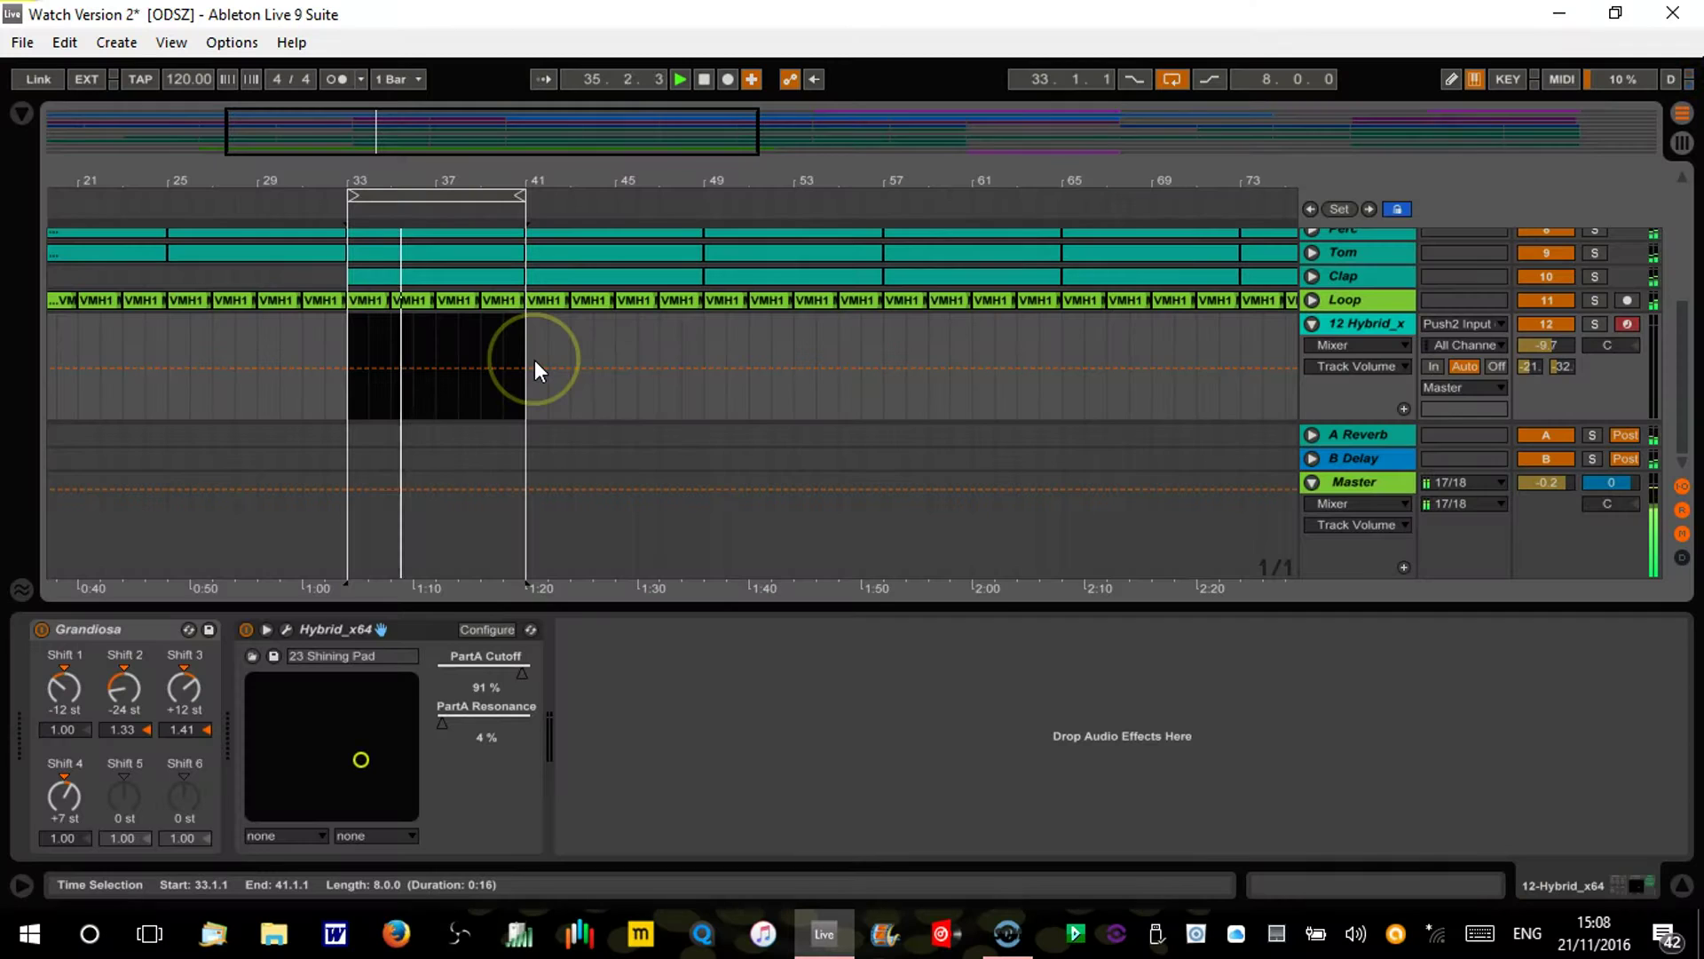
Step: Create an 8-bar MIDI clip from bar 33 to 41 on Hybrid_x containing one A#3 note held for its full length
double_click(535, 359)
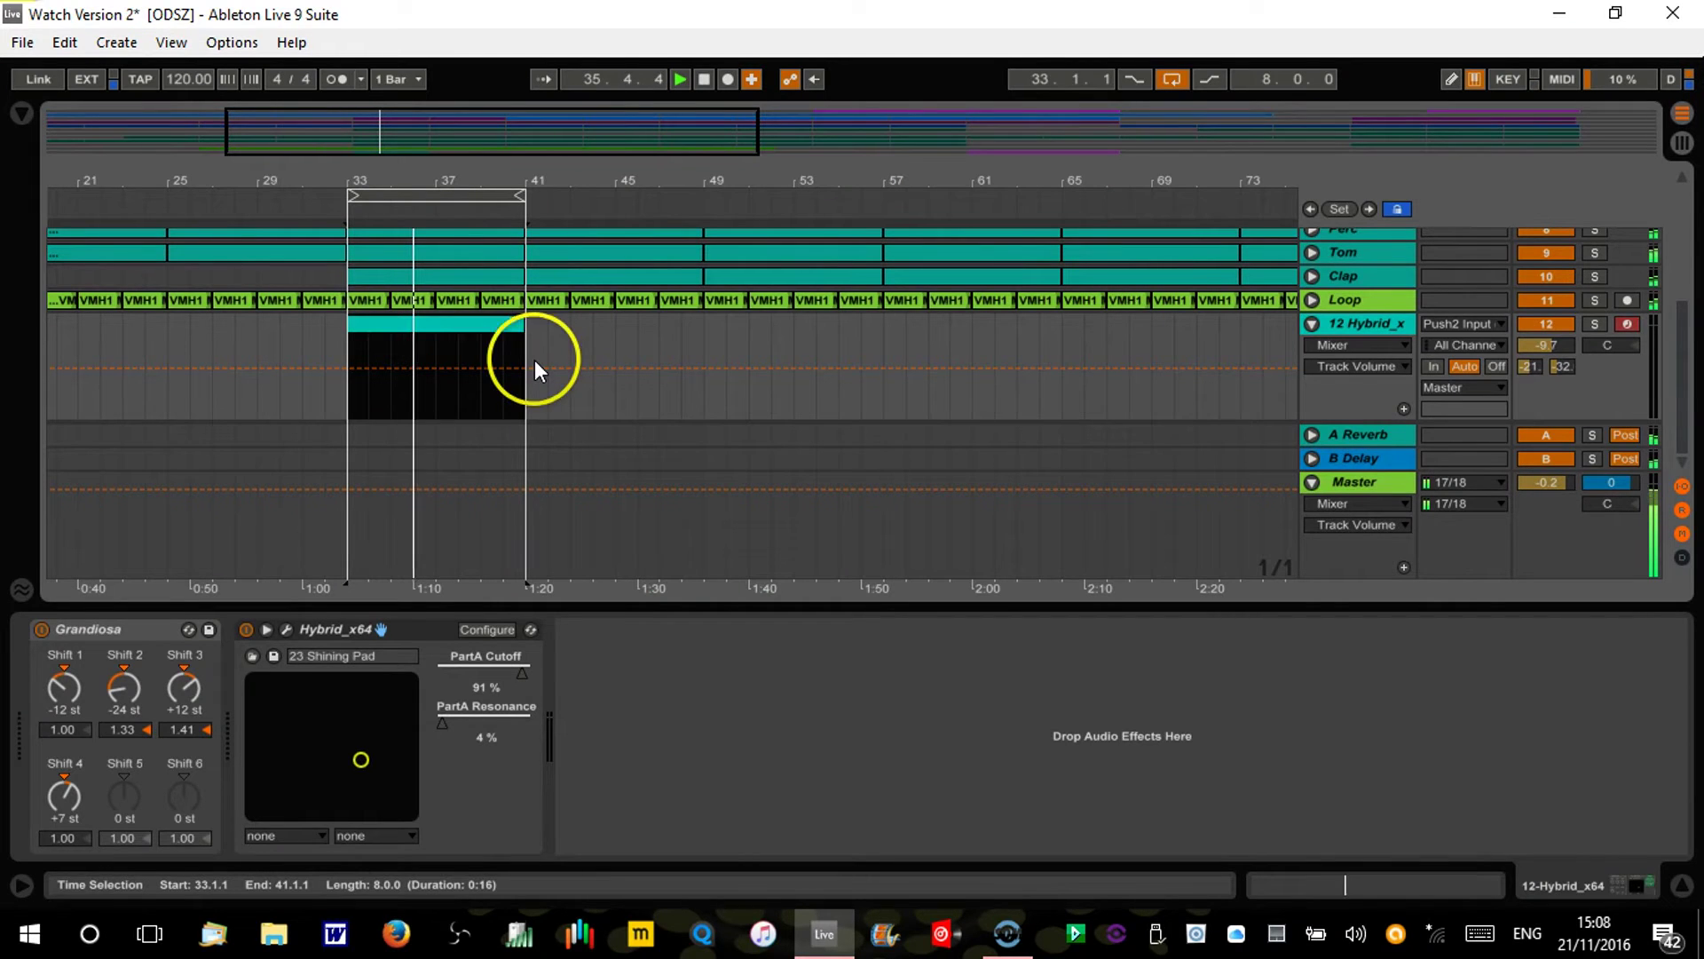
click(485, 328)
double_click(484, 327)
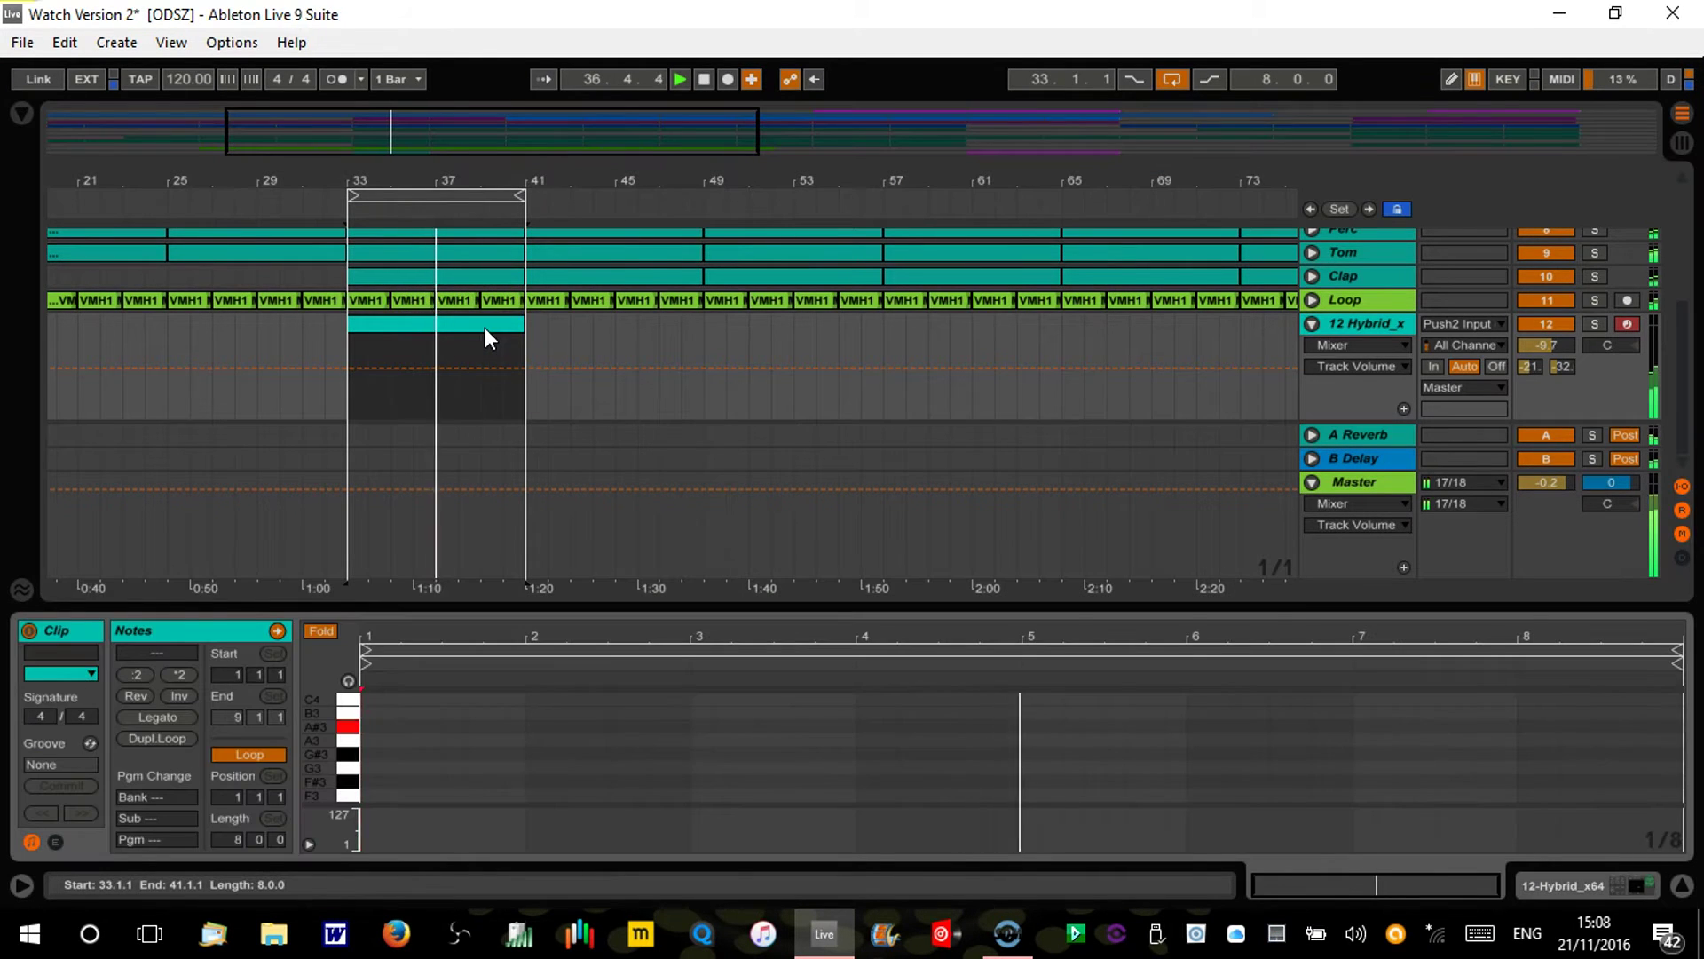
double_click(369, 727)
drag(376, 727, 1675, 731)
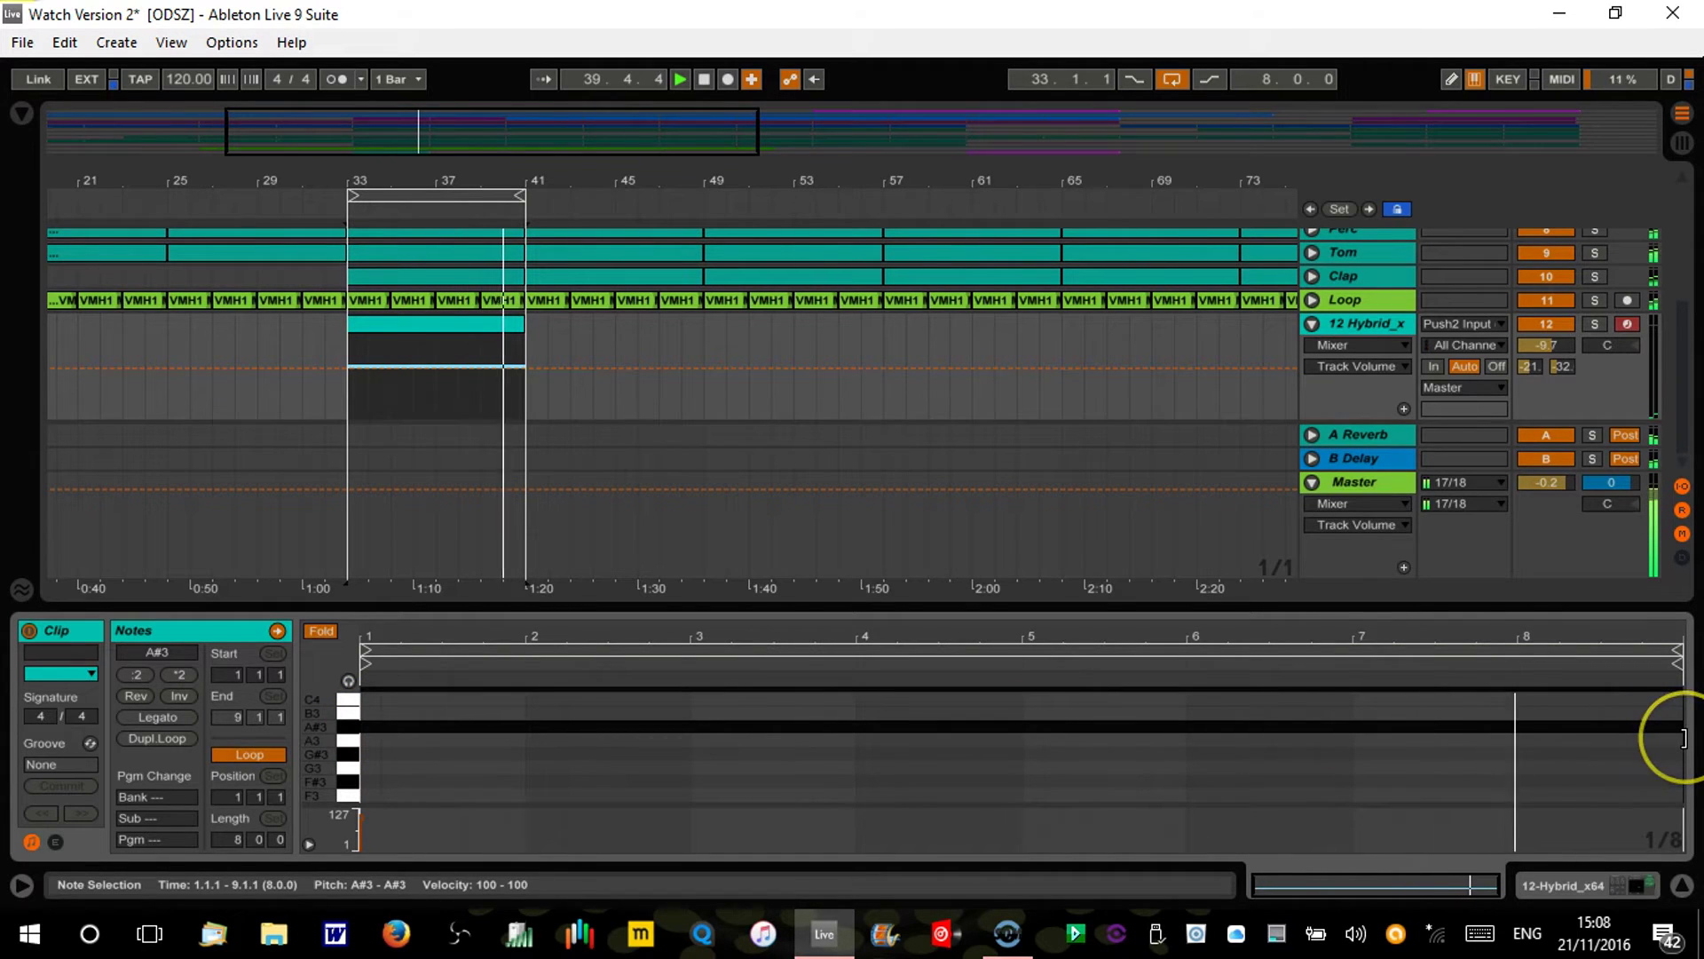
click(1682, 886)
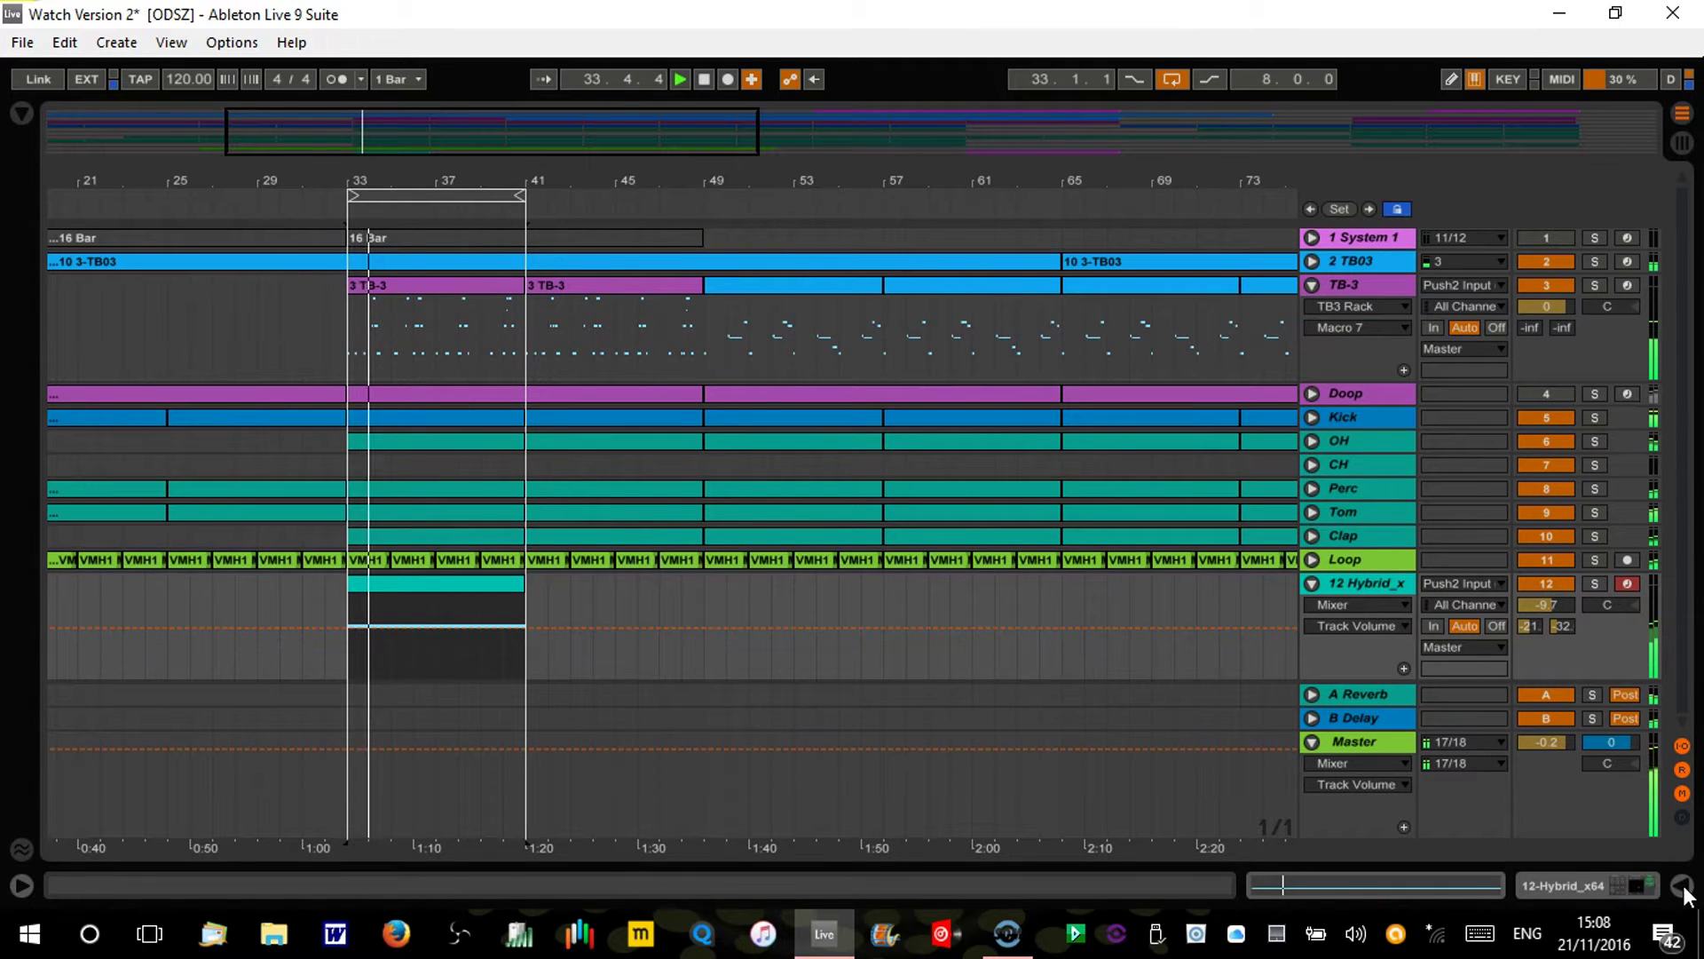
Step: Duplicate the 3 TB-3 clip at bar 33 repeatedly along the TB-3 track until the copies reach bar 129
click(1684, 888)
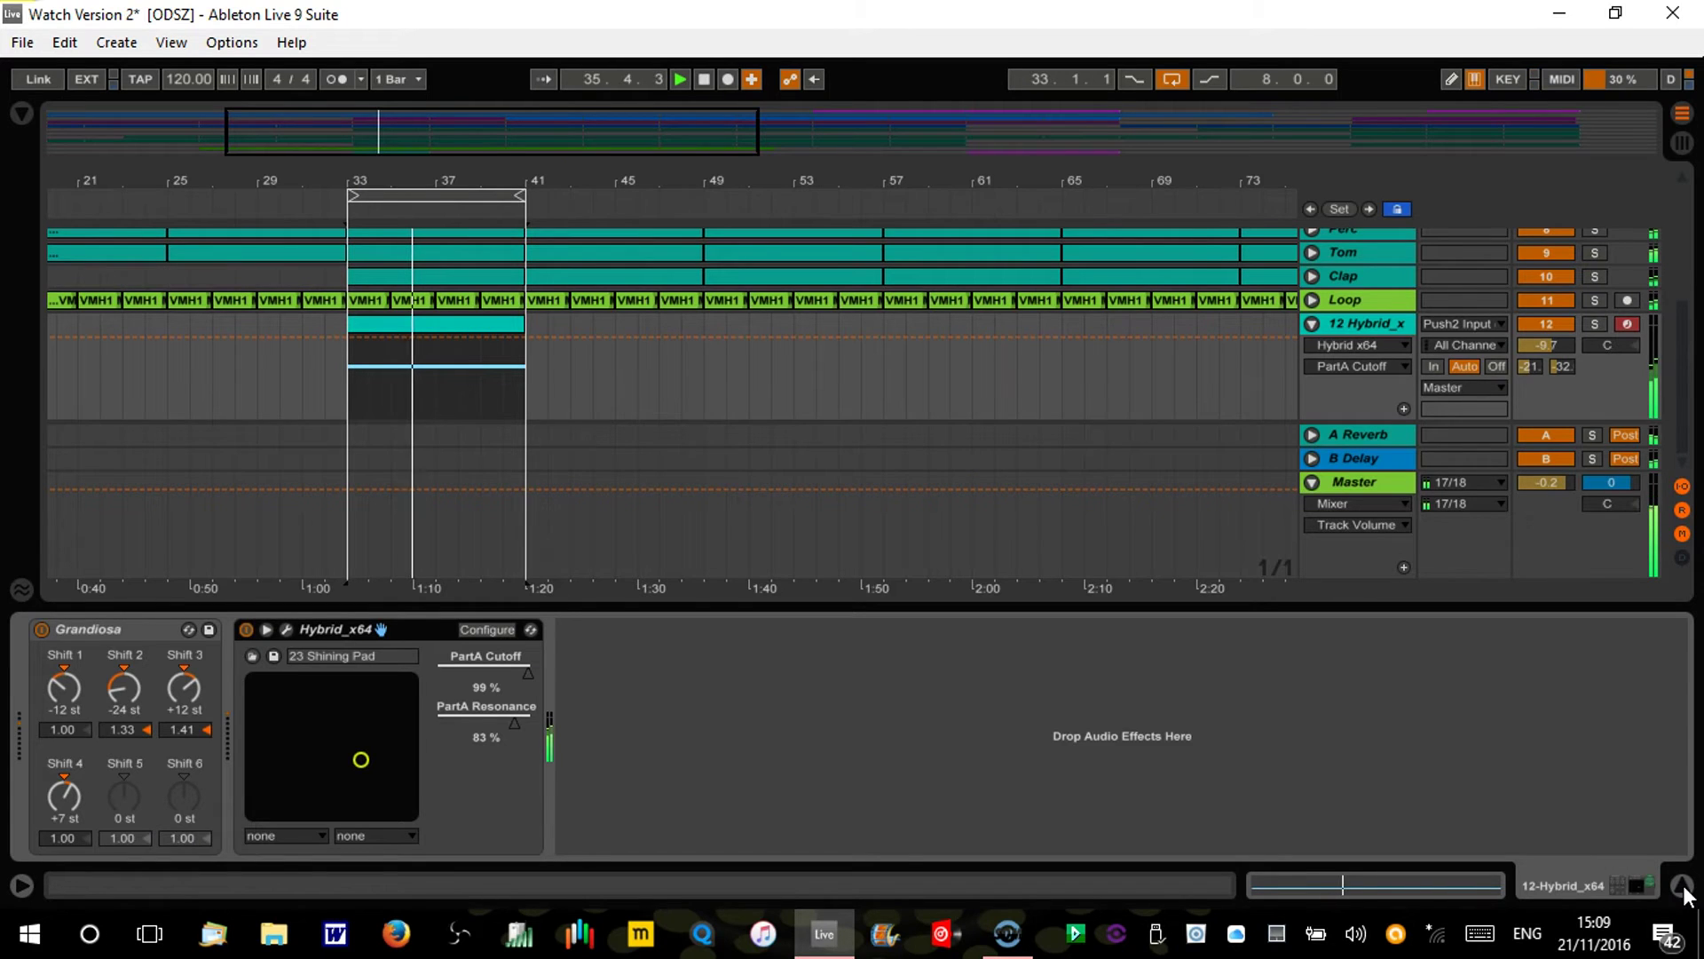
click(1682, 886)
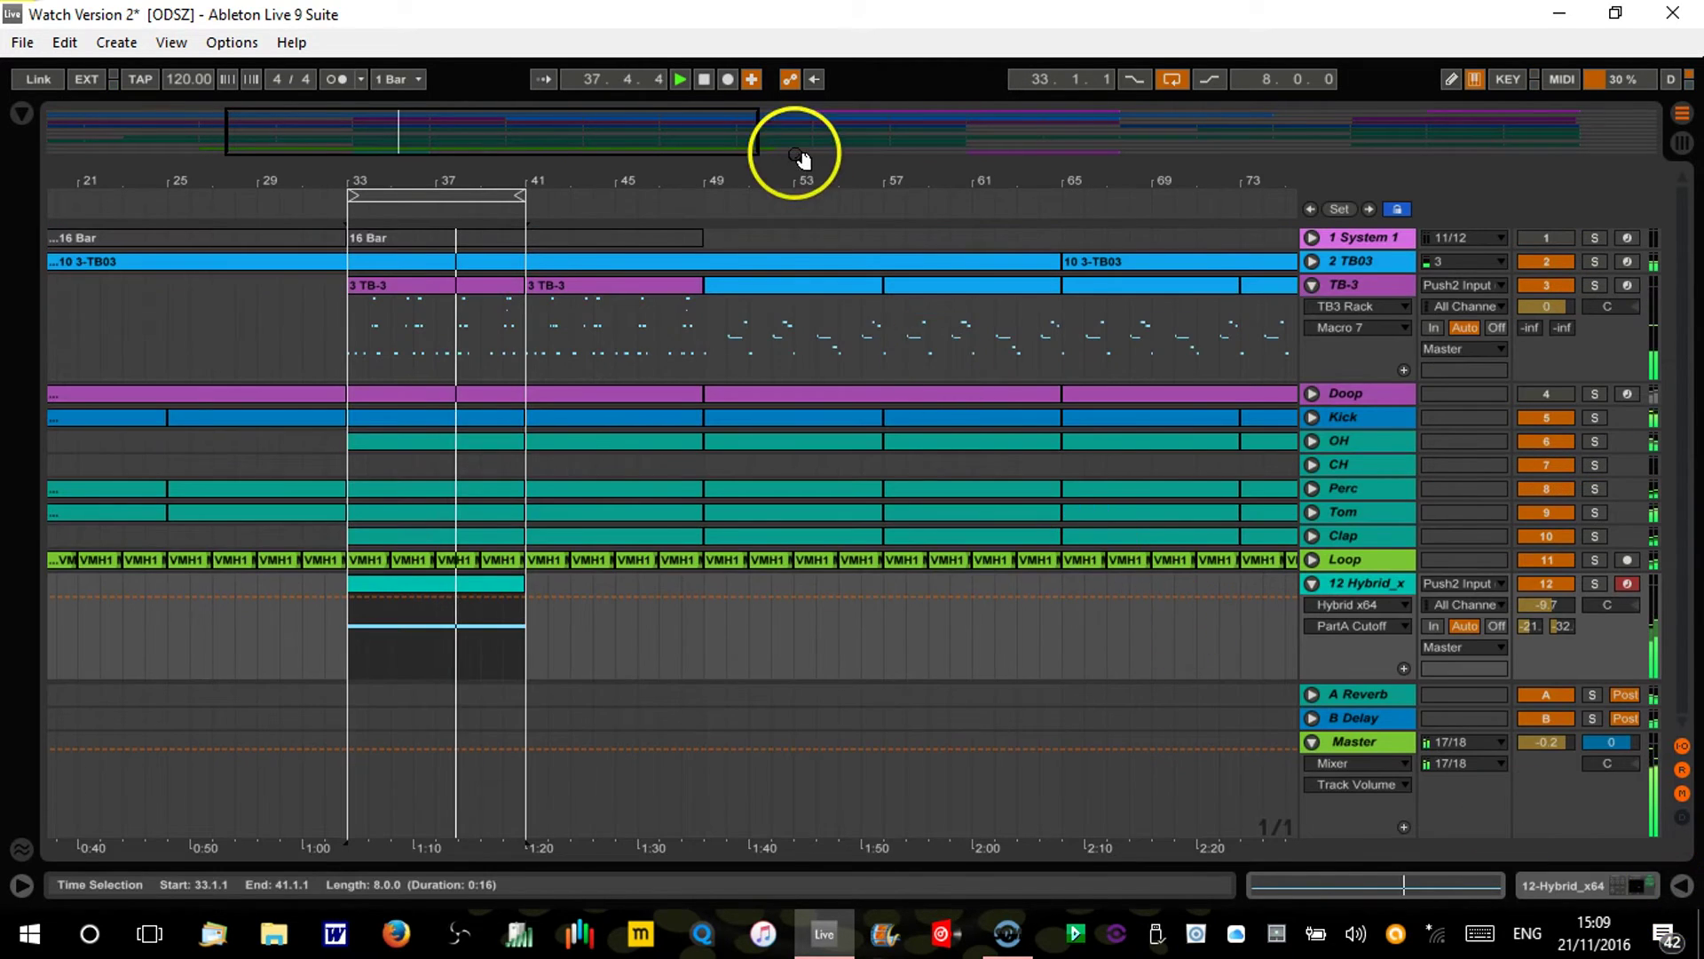
drag(699, 183, 426, 175)
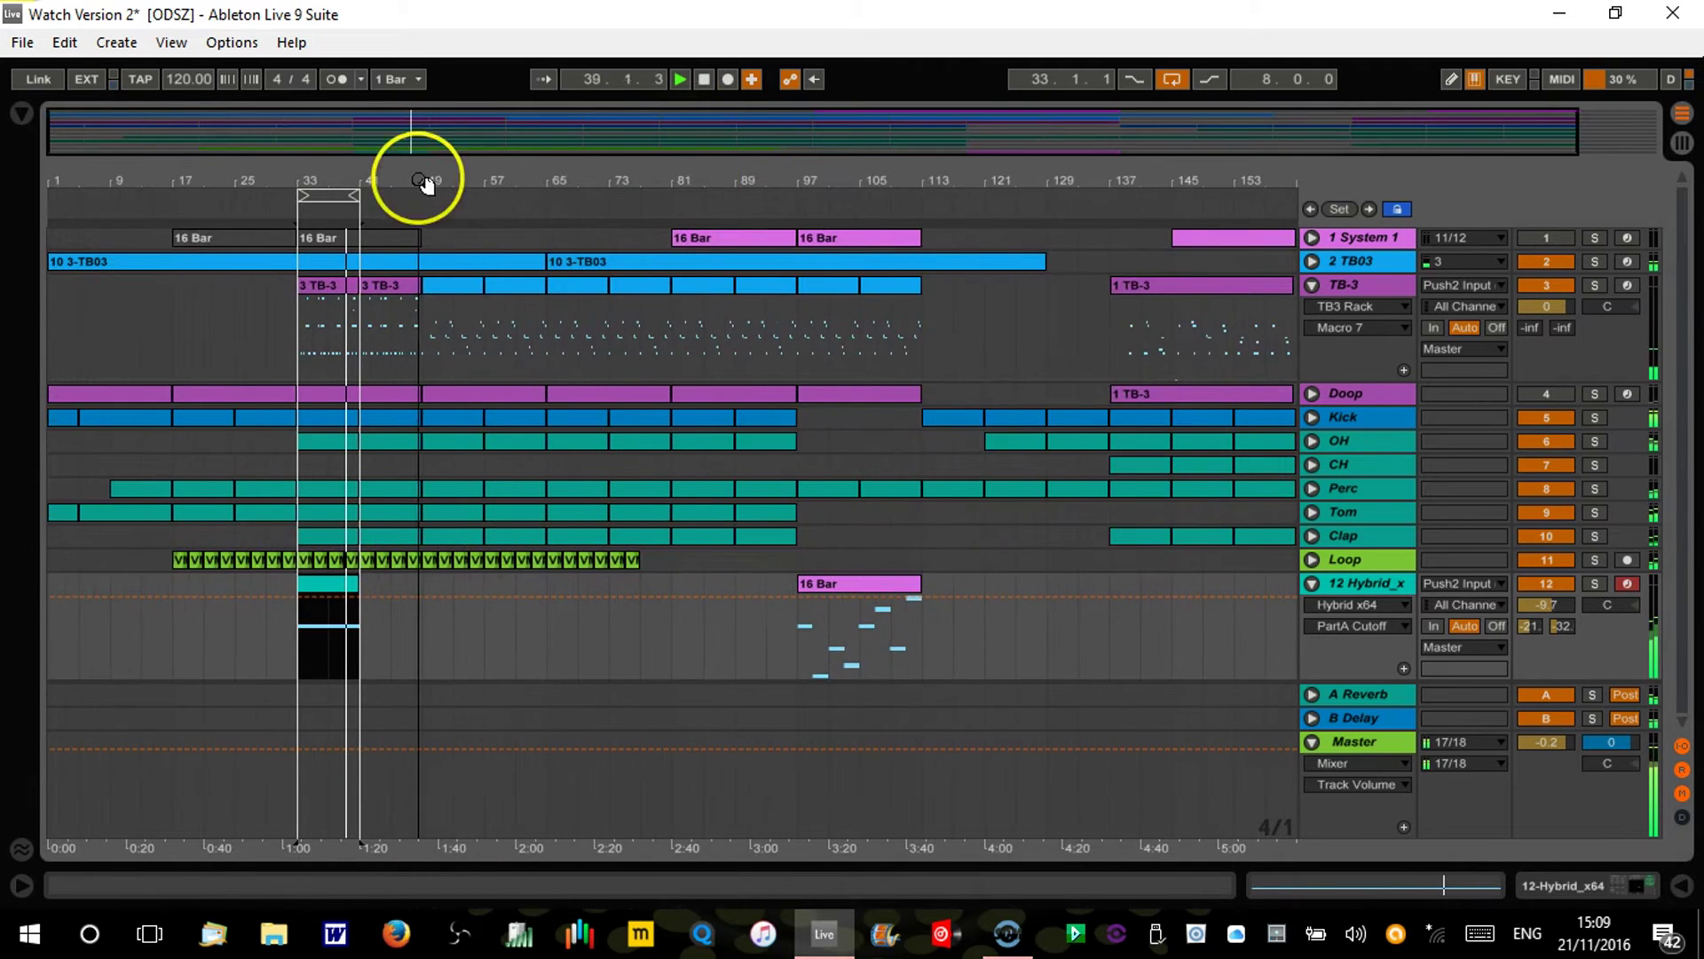
click(322, 283)
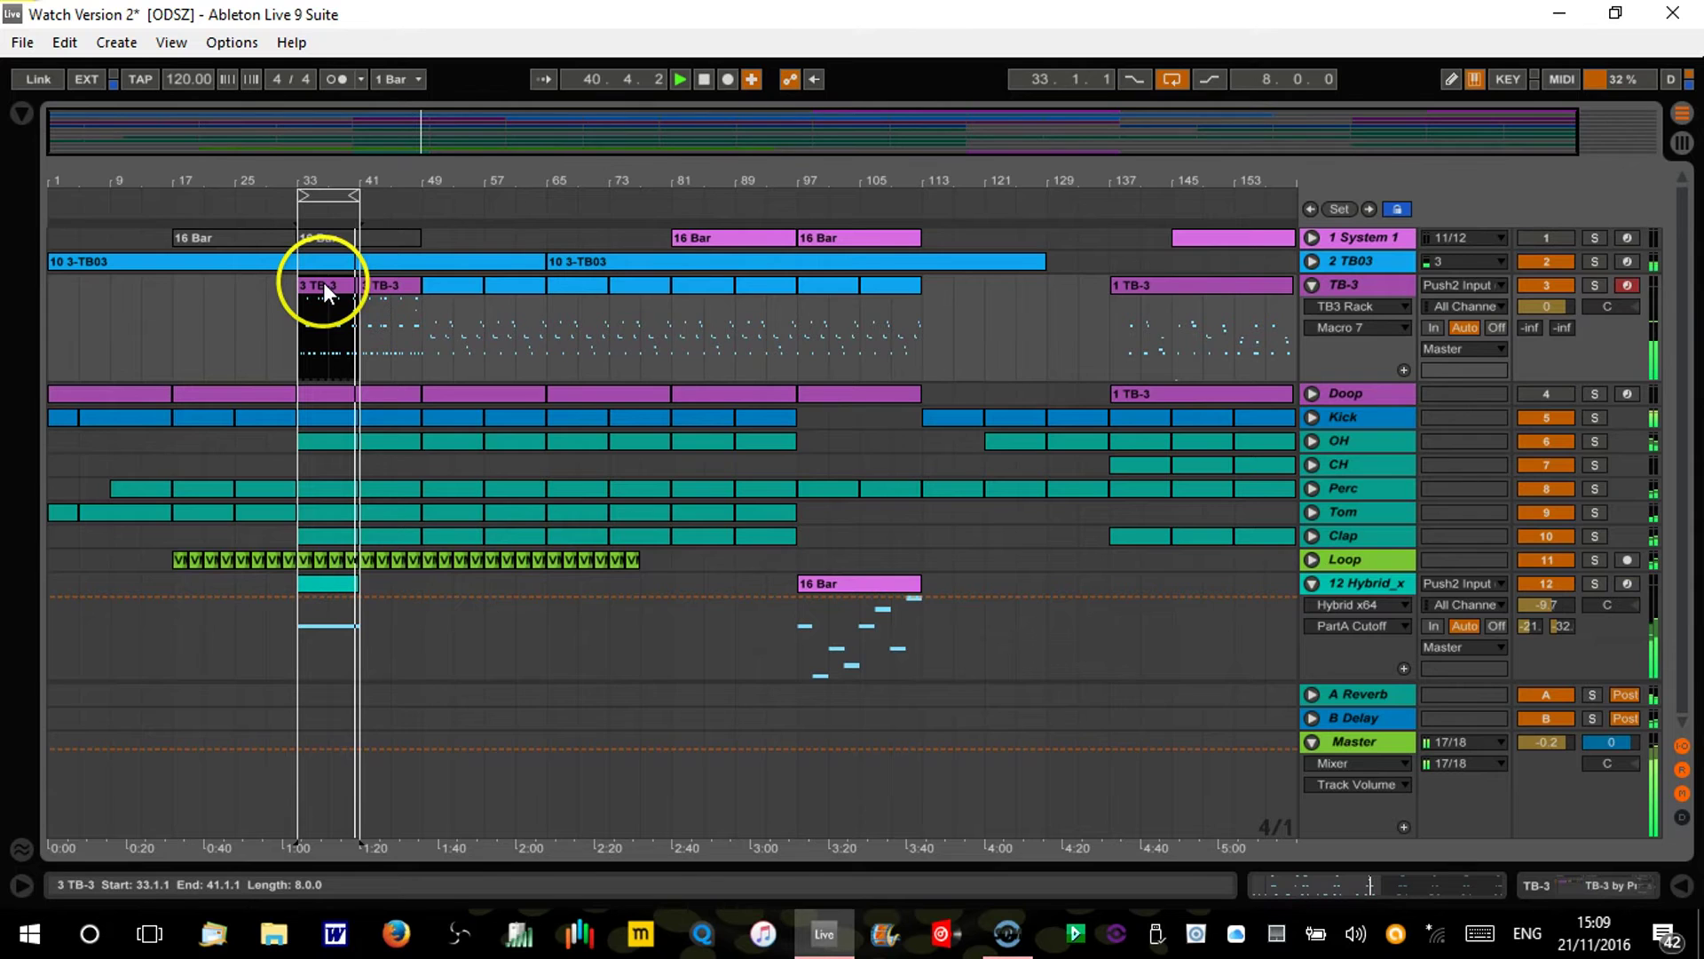
key(ctrl+d)
key(ctrl+d)
key(ctrl+d)
key(ctrl+d)
key(ctrl+d)
key(ctrl+d)
key(ctrl+d)
key(ctrl+d)
key(ctrl+d)
key(ctrl+d)
key(ctrl+d)
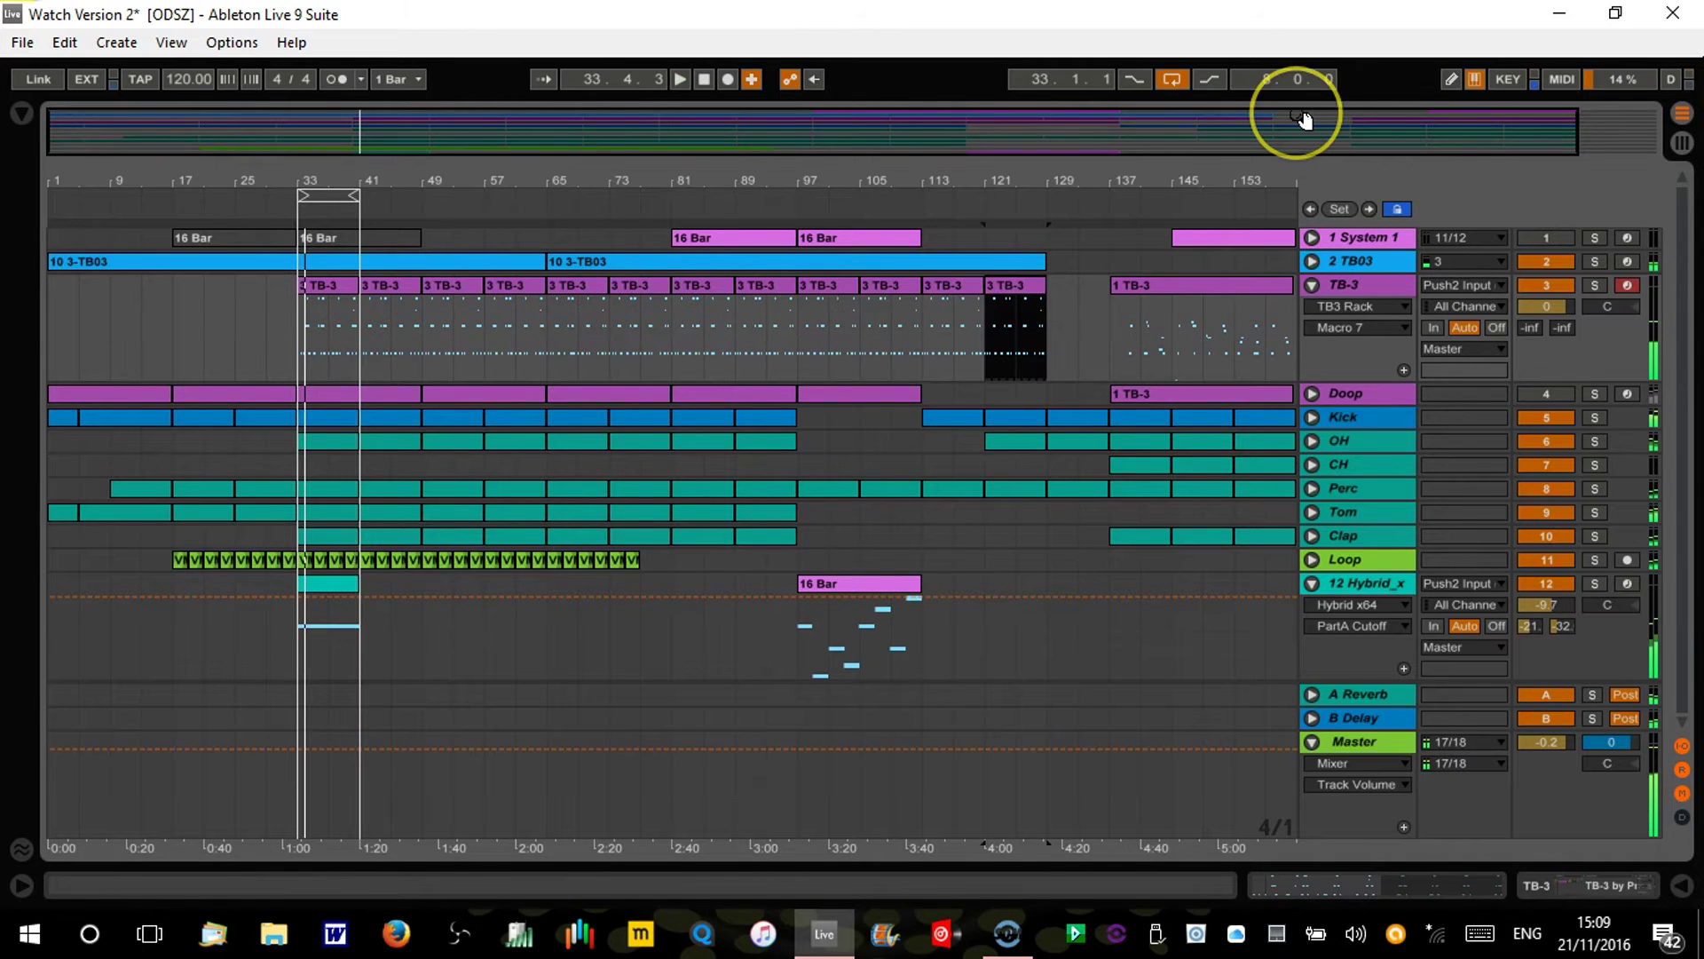
Step: Delete the System 1 track from the arrangement
click(1369, 236)
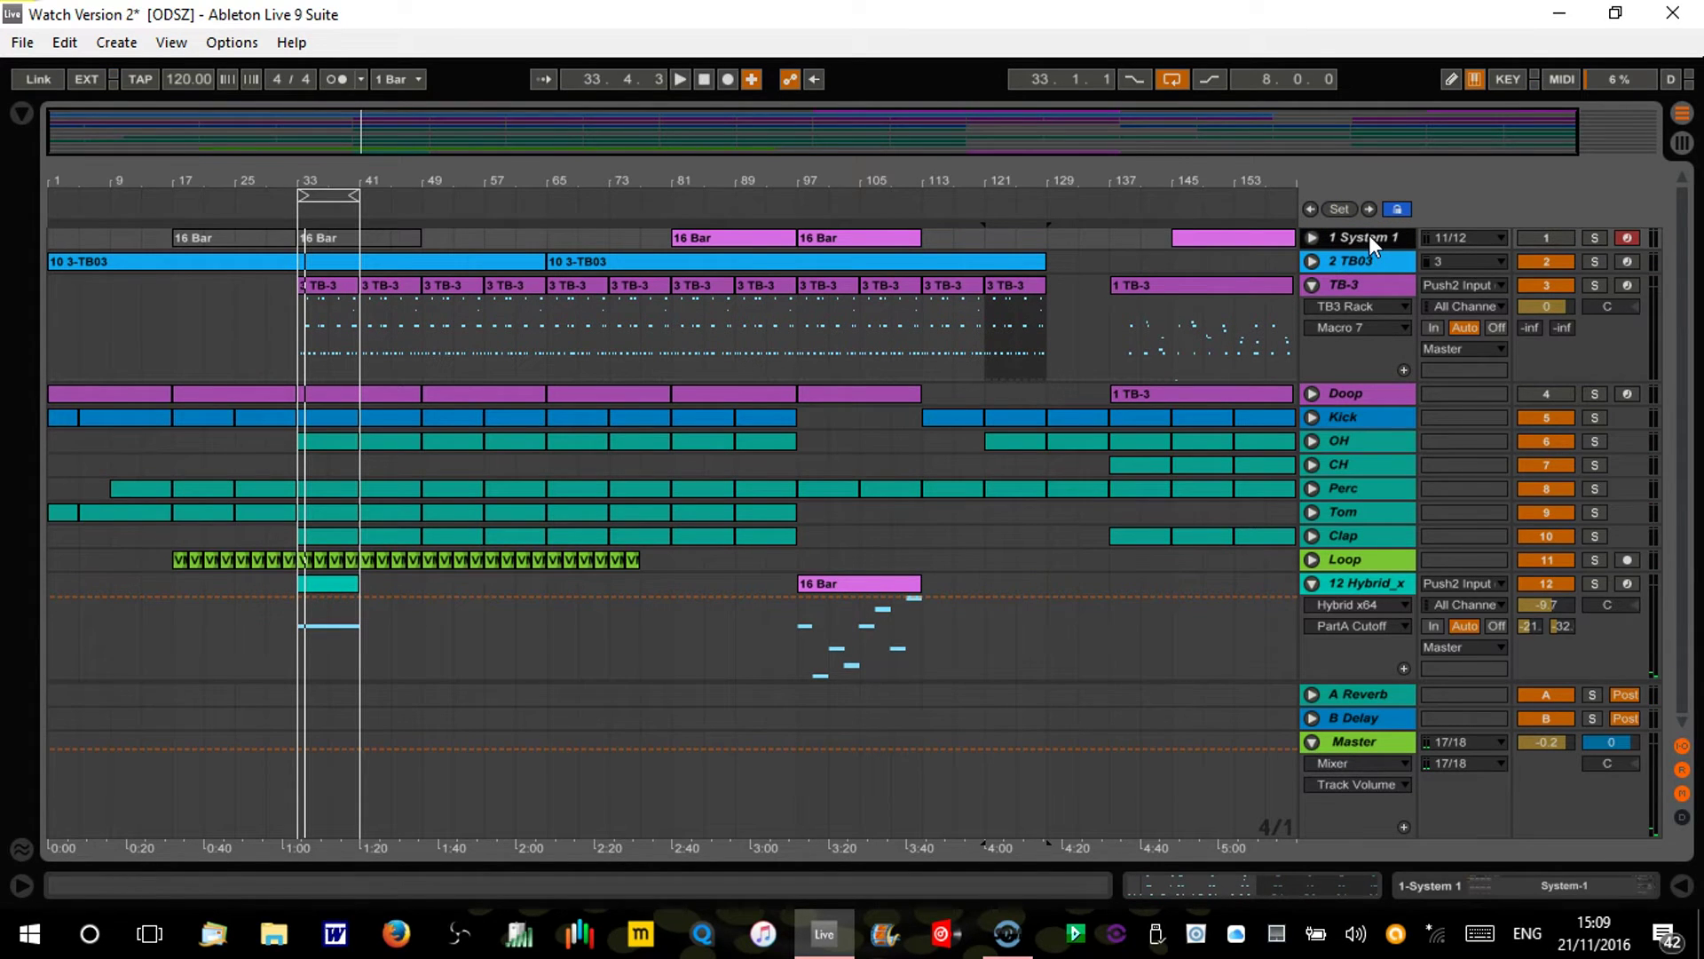
key(Delete)
Step: Duplicate the 3 TB-3 clip along the TB-3 track until the copies reach bar 169, replacing the 1 TB-3 clip
click(1016, 259)
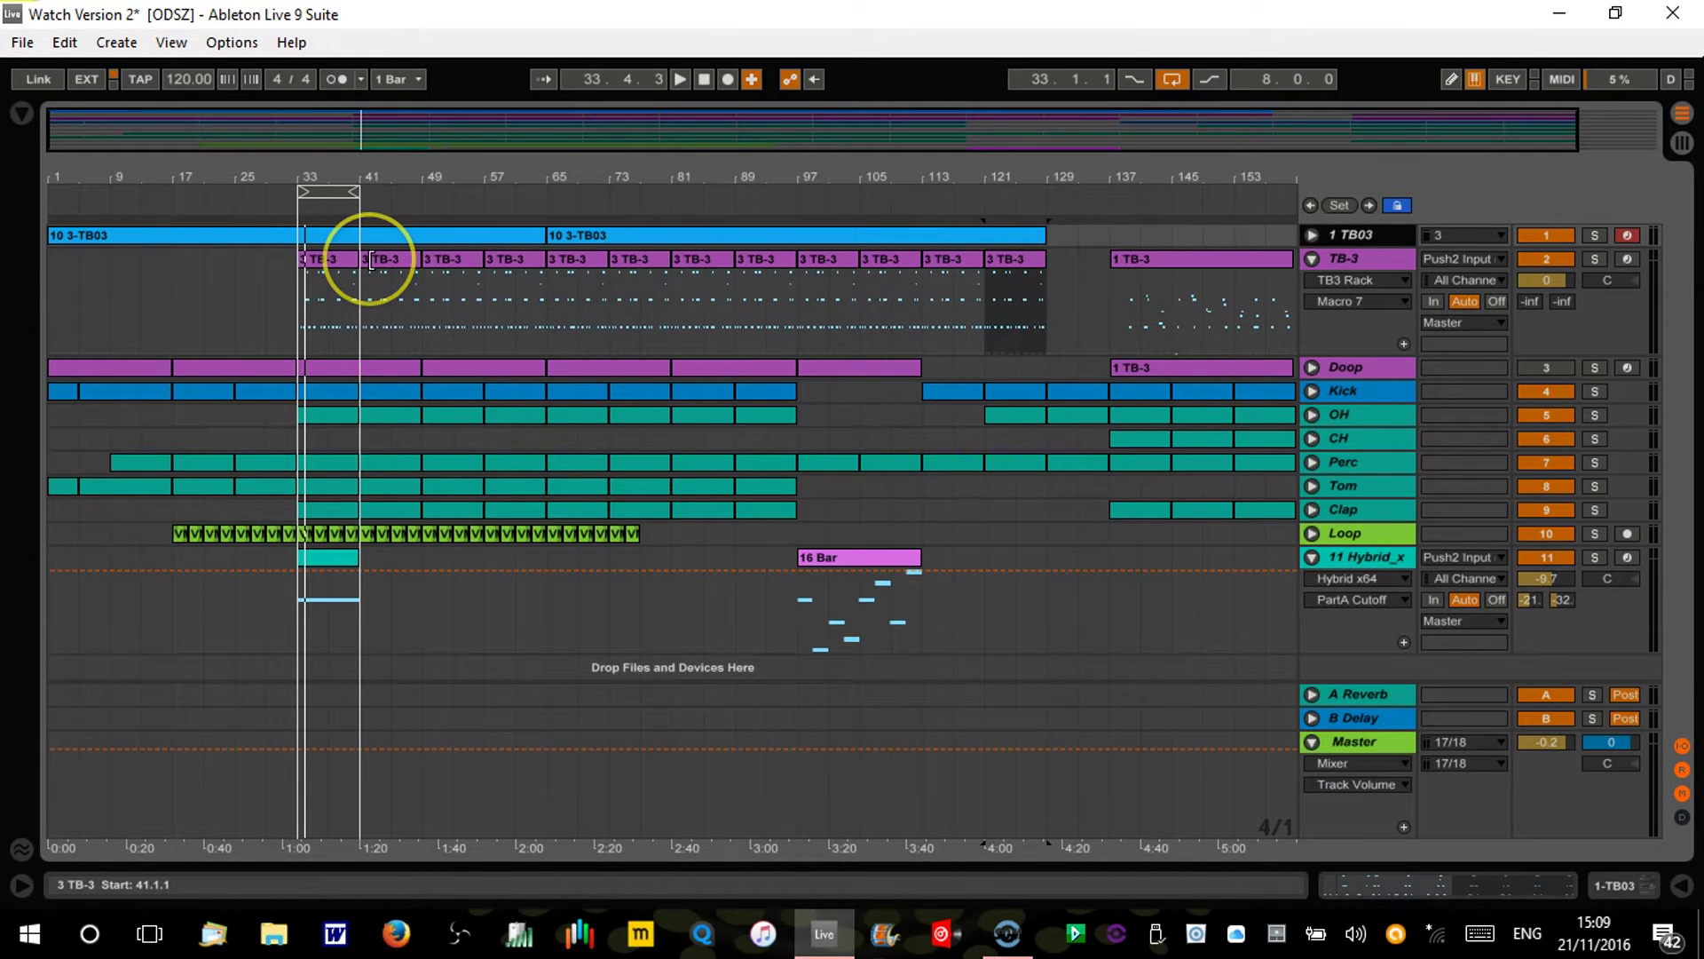
click(332, 259)
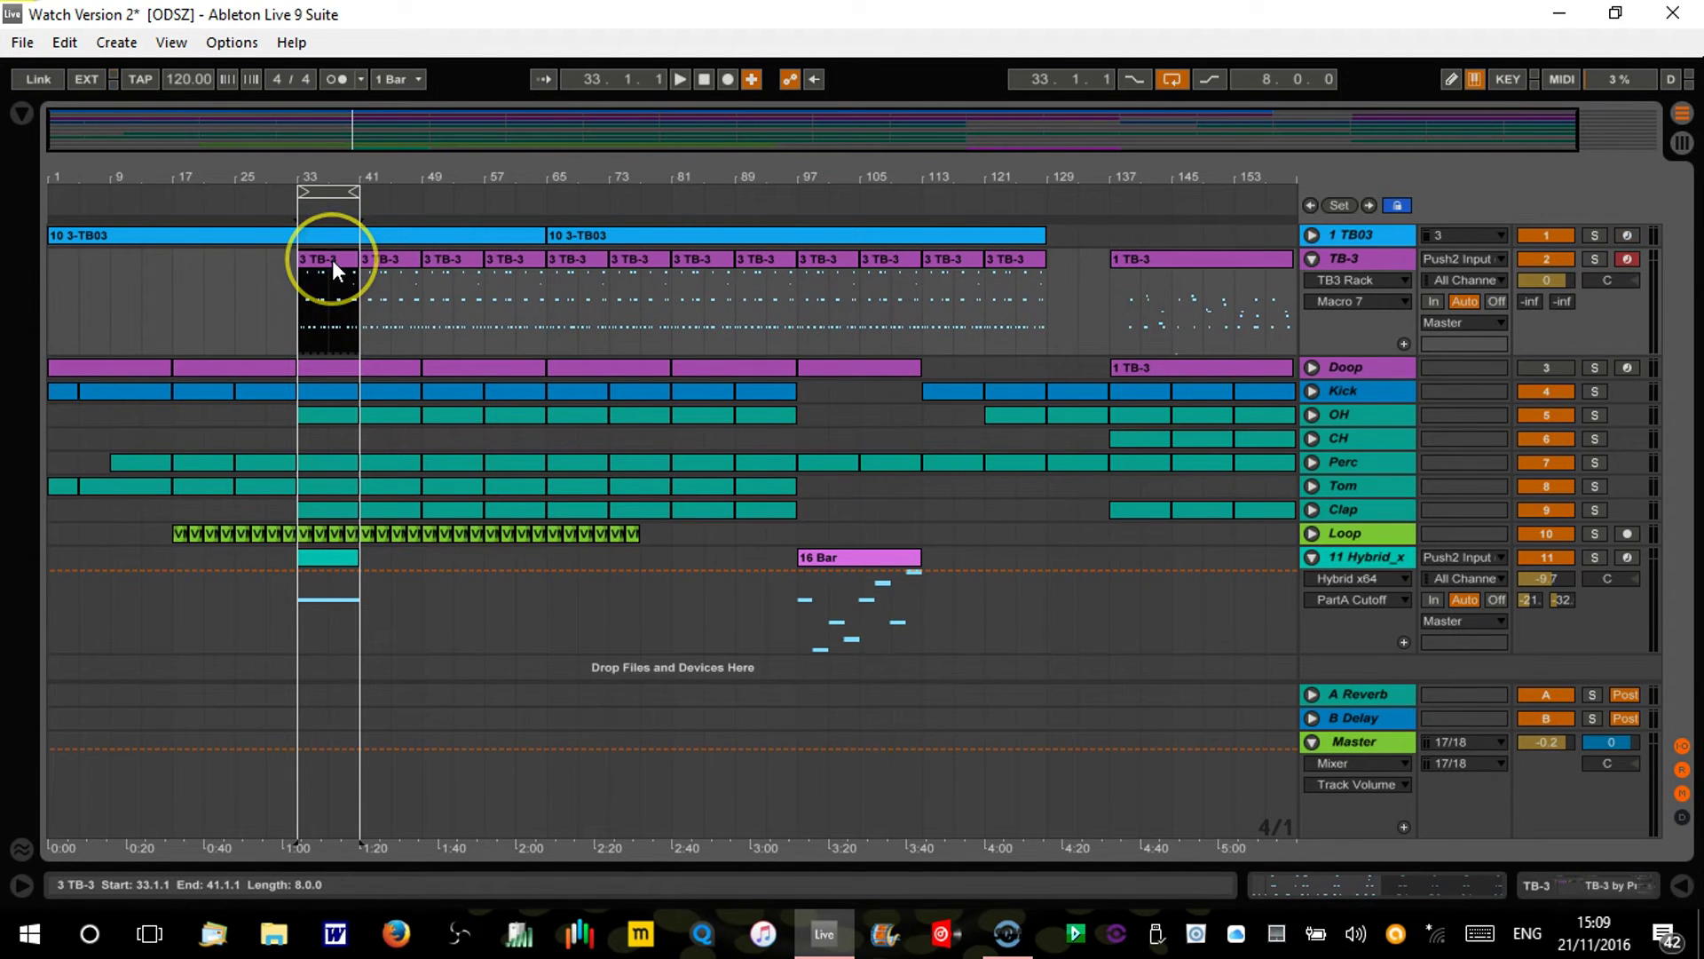
key(Right)
key(Right)
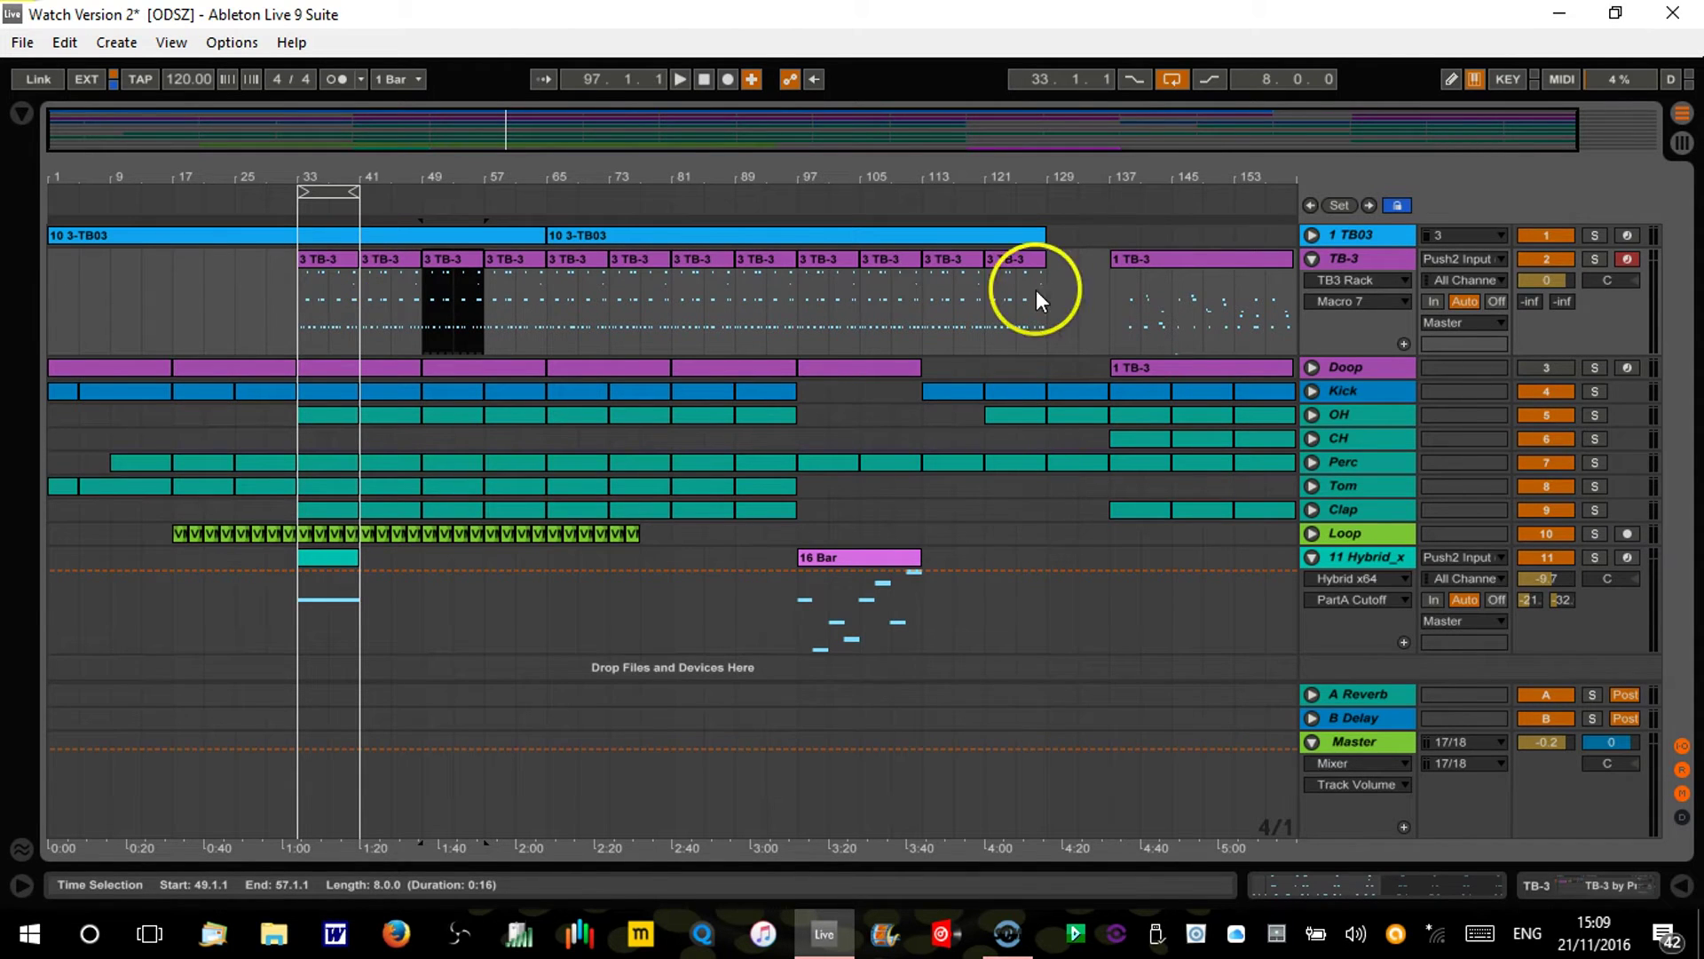
key(ctrl+d)
key(ctrl+d)
key(ctrl+d)
key(ctrl+d)
key(ctrl+d)
key(ctrl+d)
key(ctrl+d)
key(ctrl+d)
key(ctrl+d)
key(ctrl+d)
key(ctrl+d)
key(ctrl+d)
key(ctrl+d)
key(ctrl+d)
drag(859, 178, 892, 176)
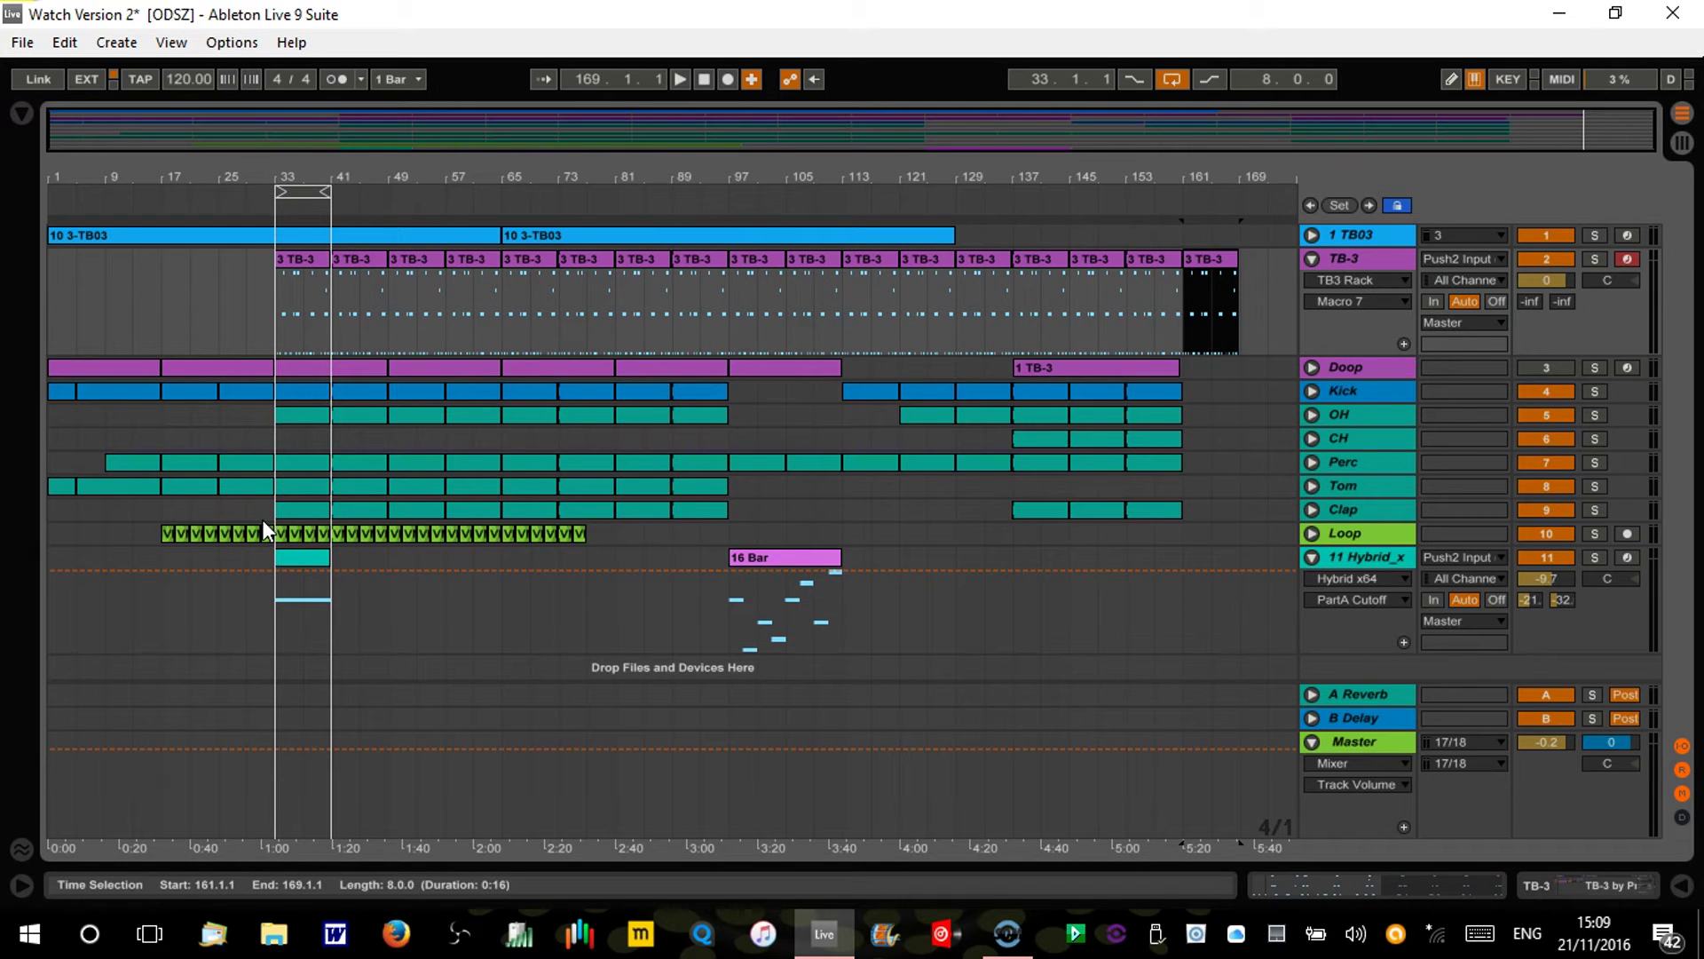
Step: Duplicate the Hybrid_x clip at bar 33 until the copies reach bar 73, and rename the track Pad
click(316, 567)
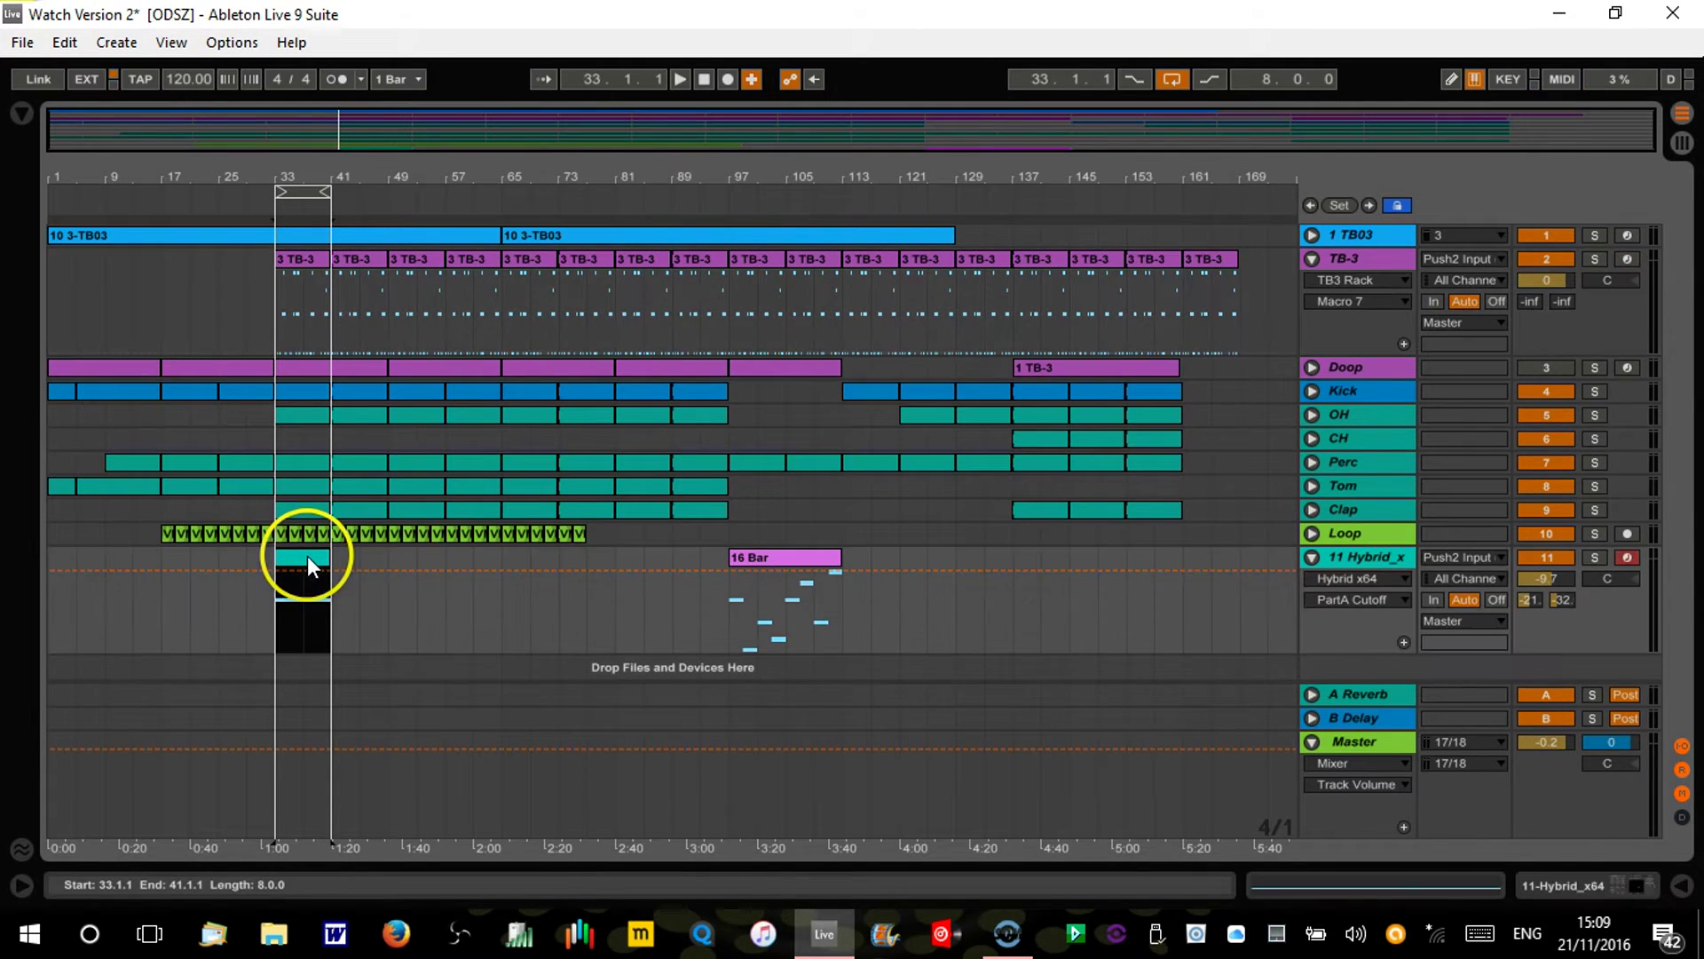
key(ctrl+d)
key(ctrl+d)
key(ctrl+d)
click(1355, 558)
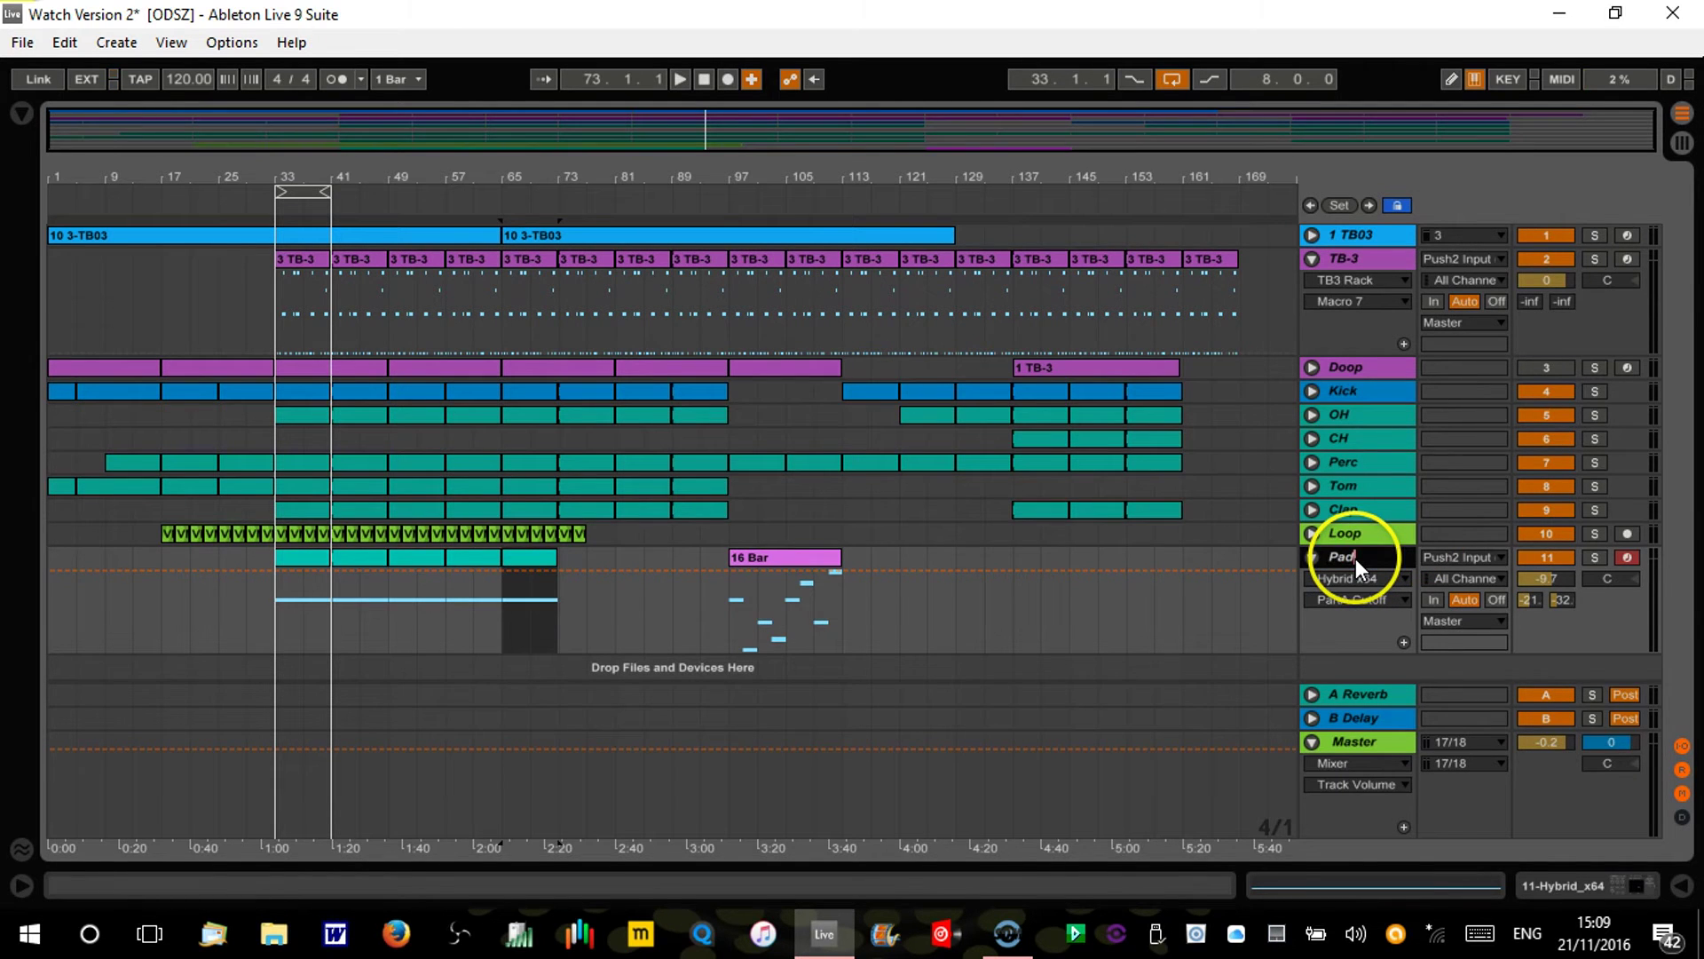
key(Return)
Step: Fold the TB-3 track and unfold Doop, then play from bar 33 with the Doop track activated
click(1312, 259)
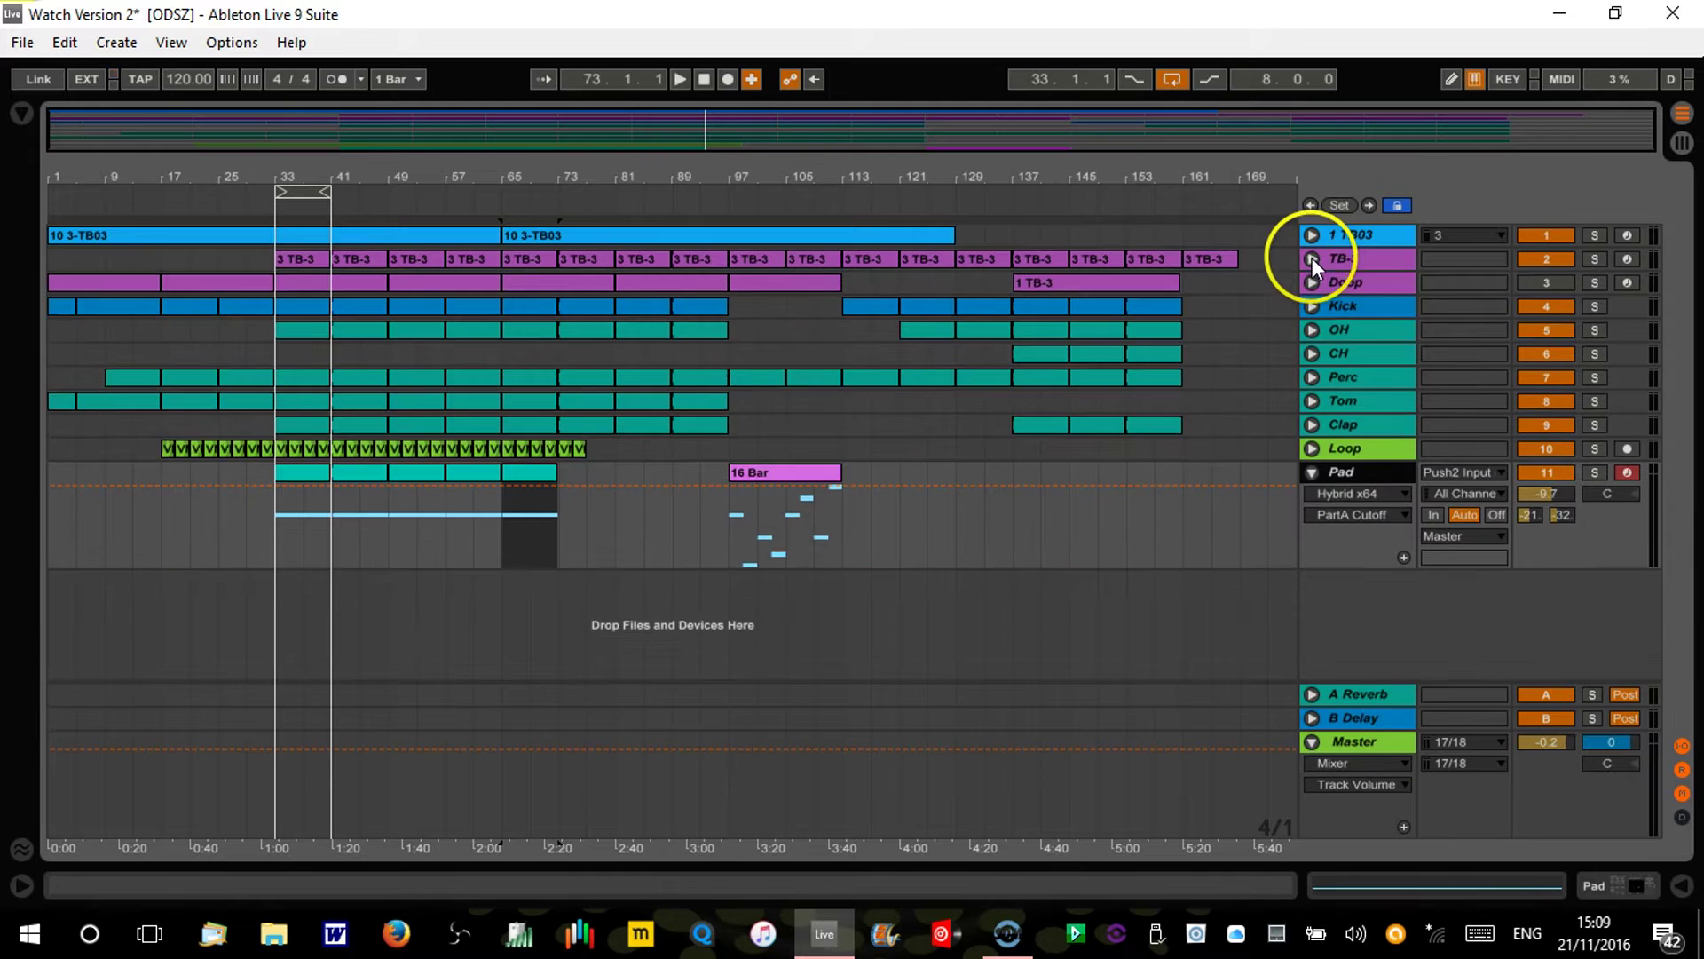
click(1312, 282)
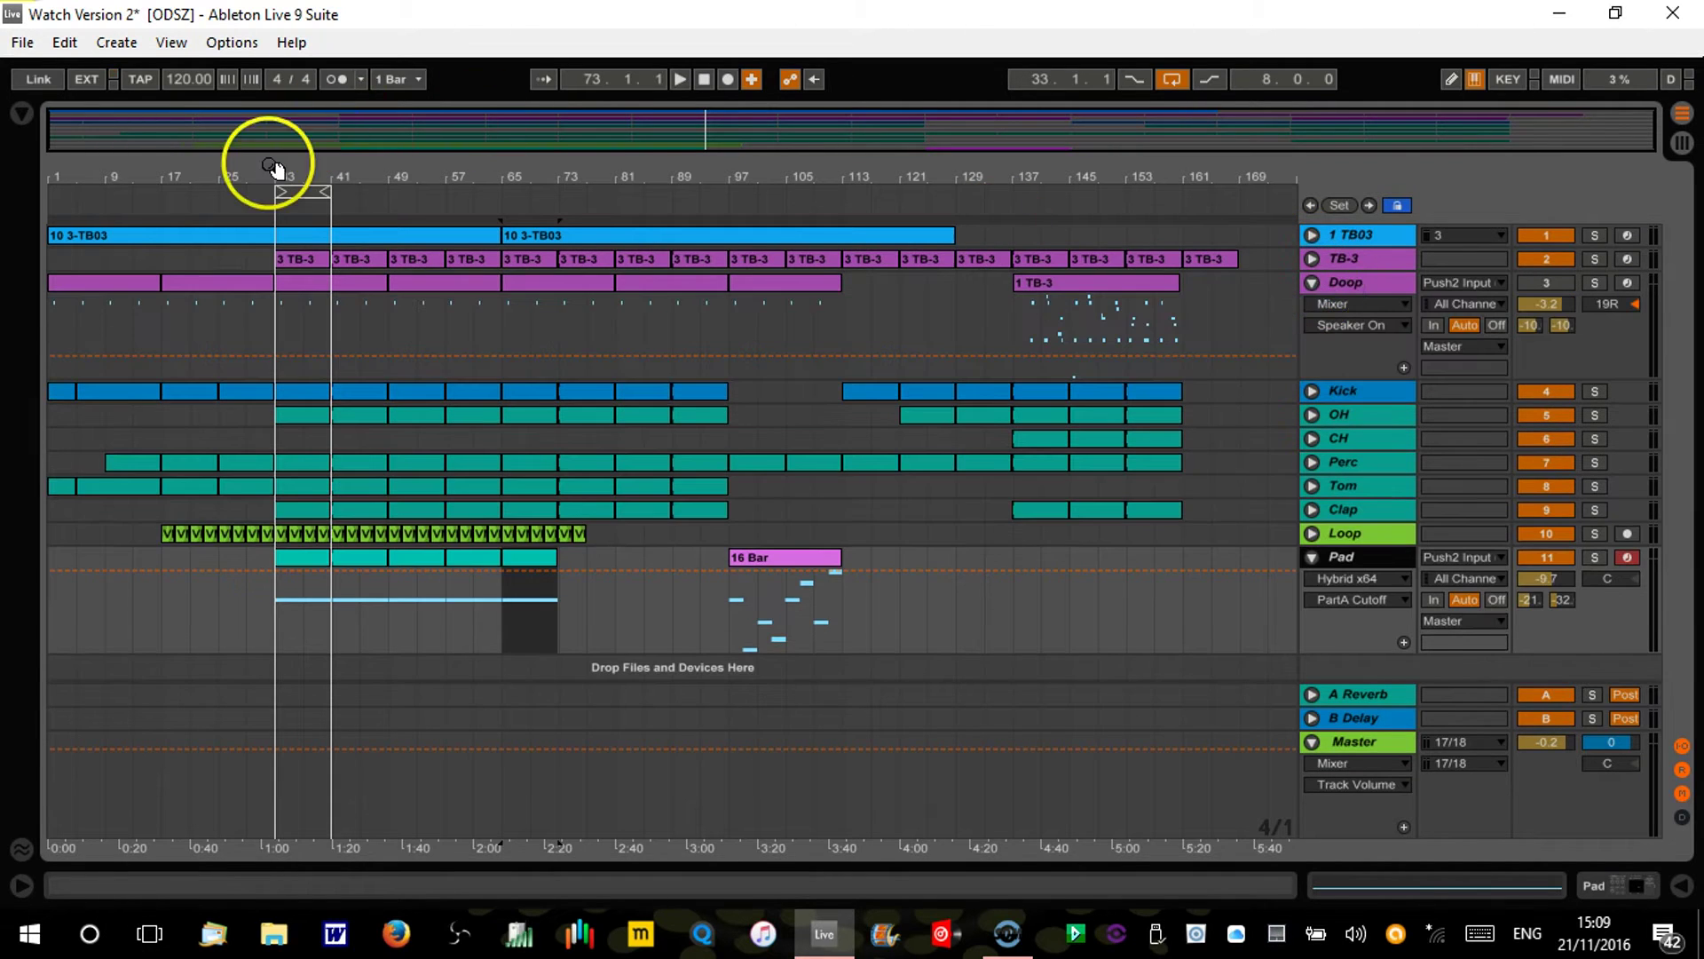
click(270, 195)
click(1539, 279)
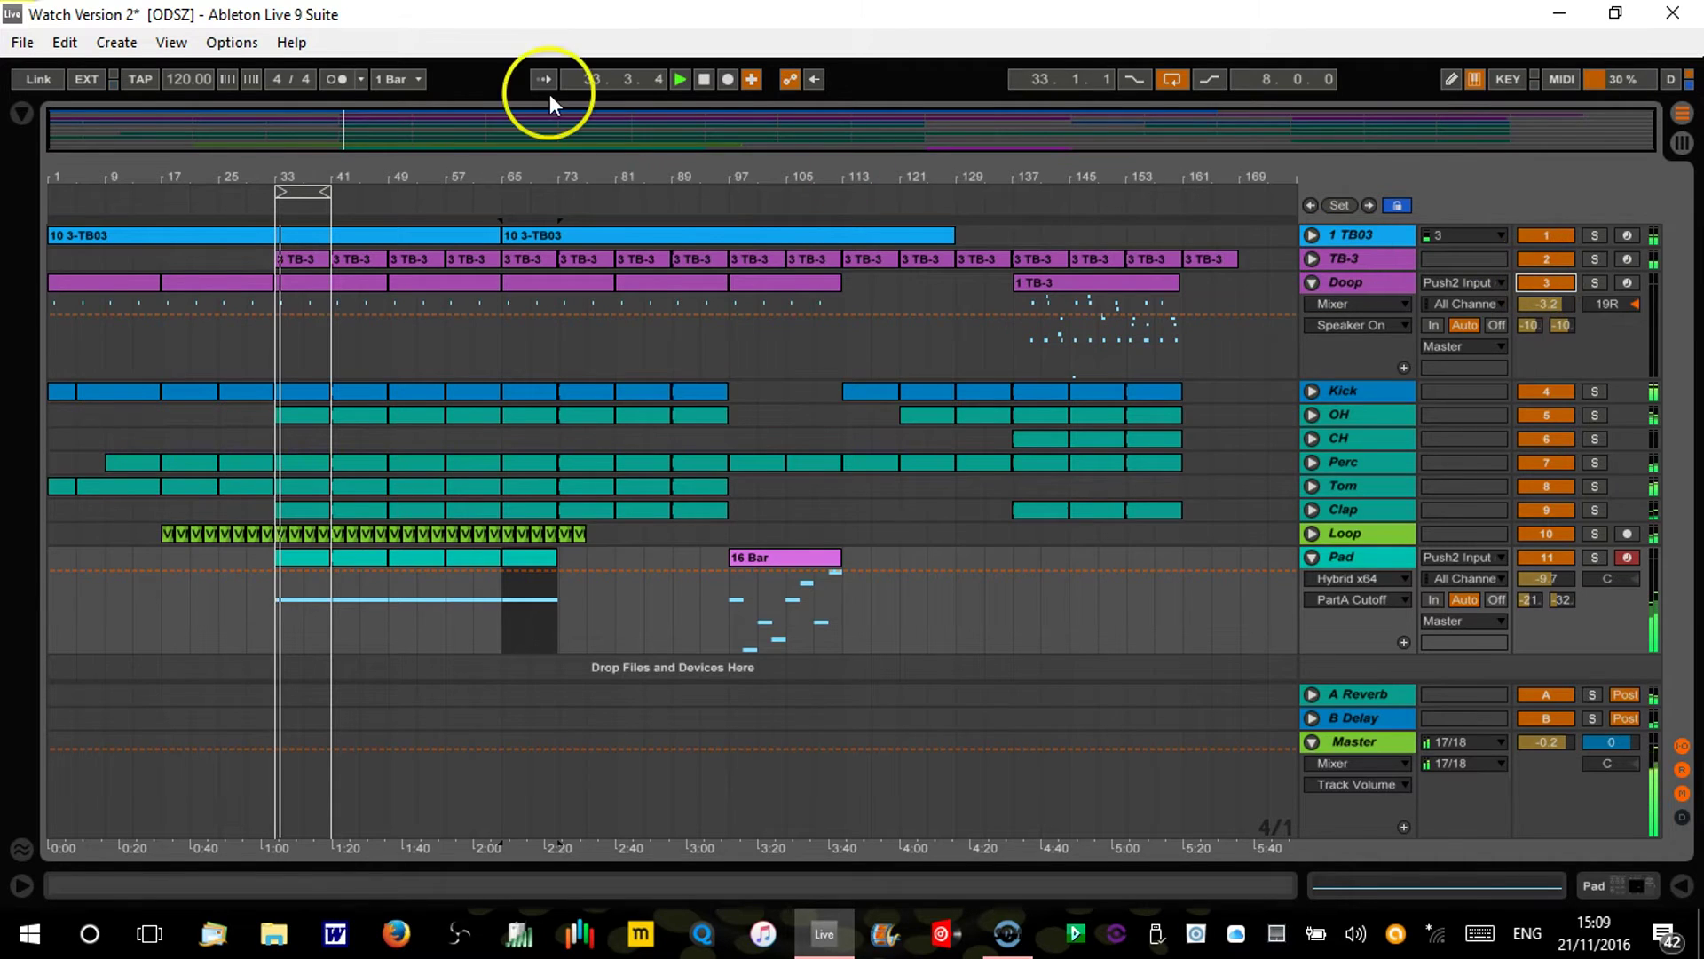
Step: Set the Pad track's volume to -13.0 and its B-Delay send to about -28
drag(298, 169, 304, 176)
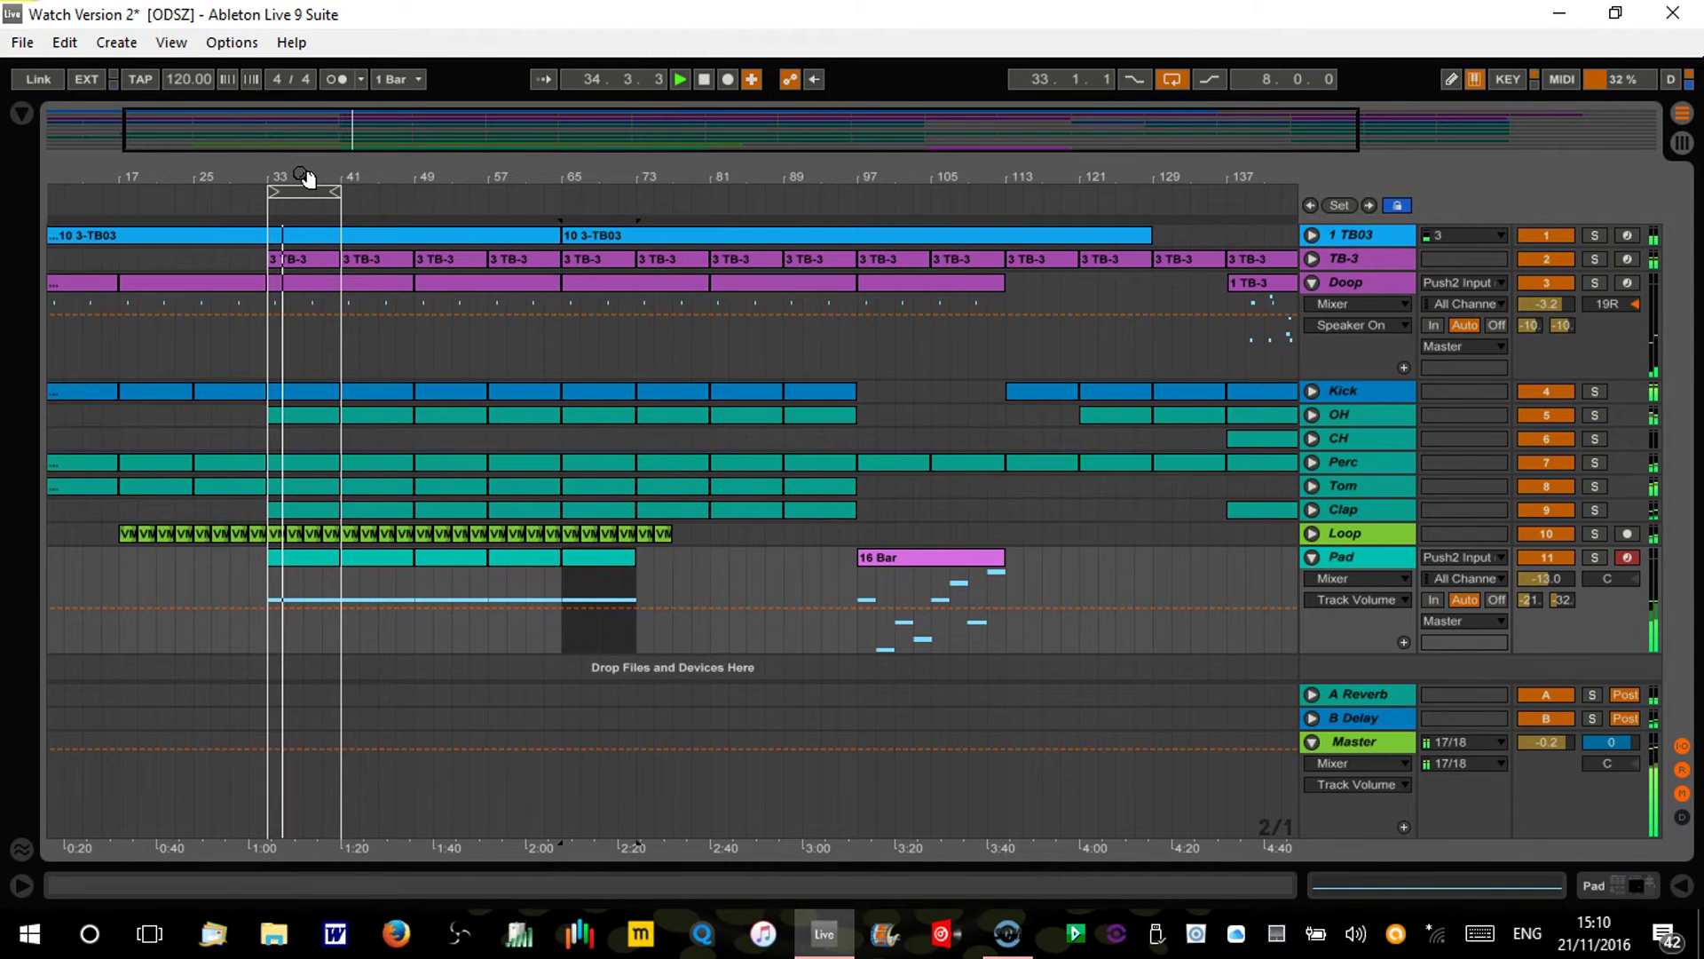
click(735, 484)
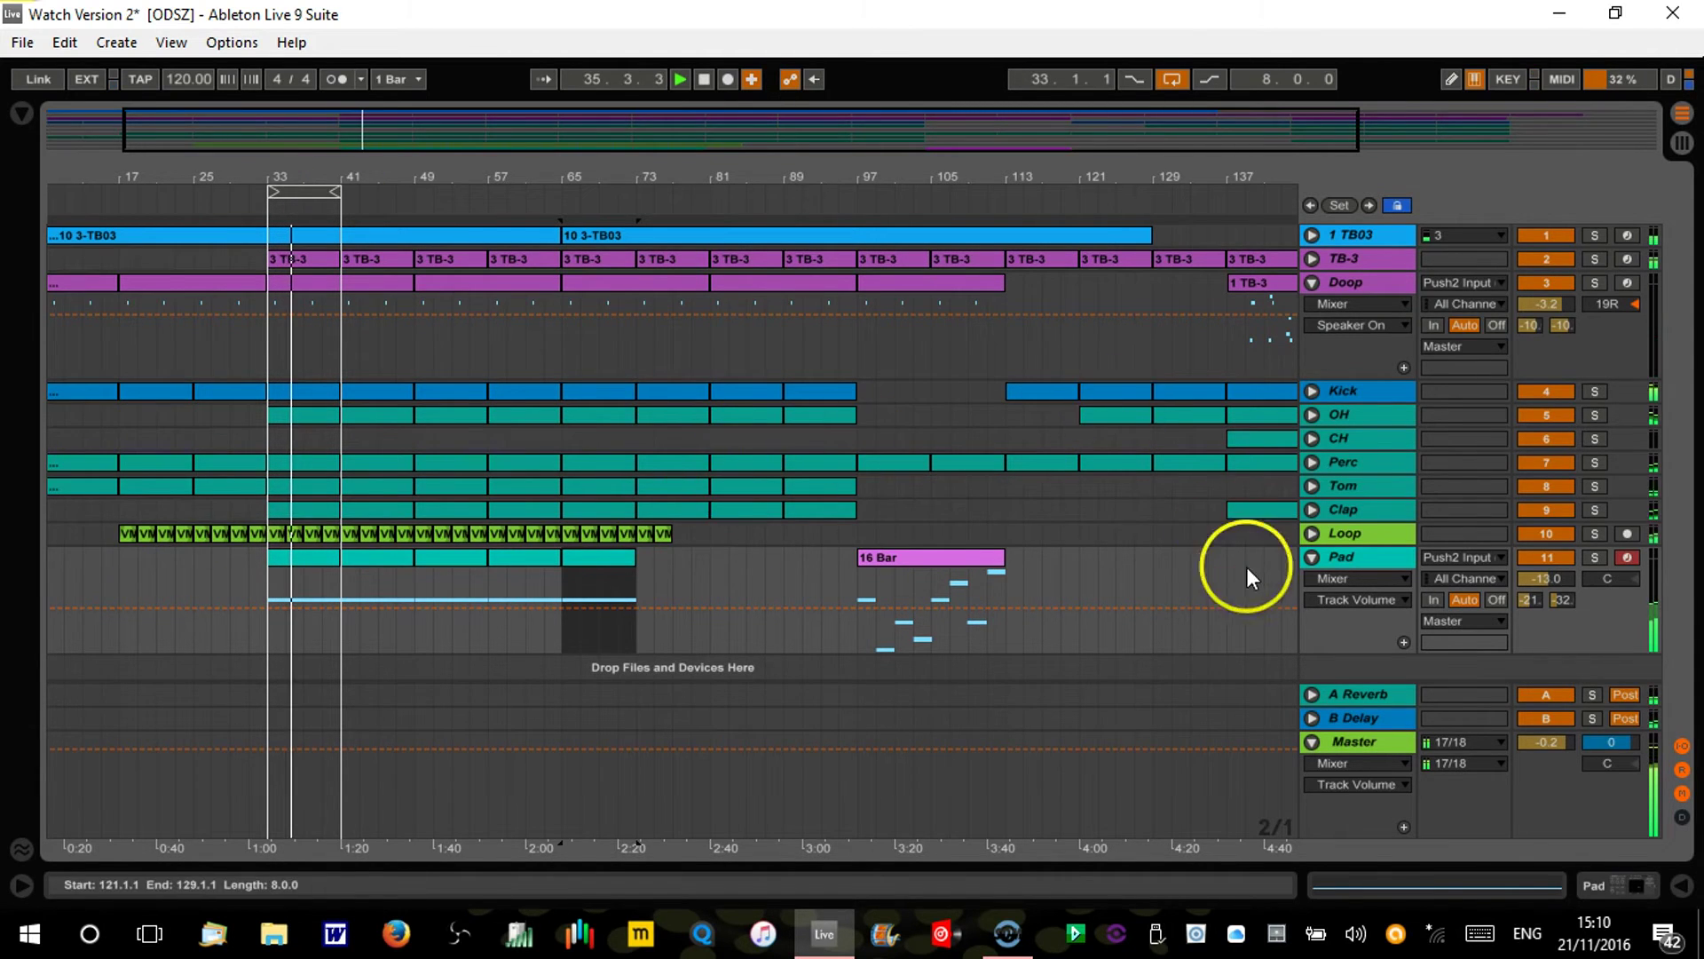
drag(1563, 600, 1562, 591)
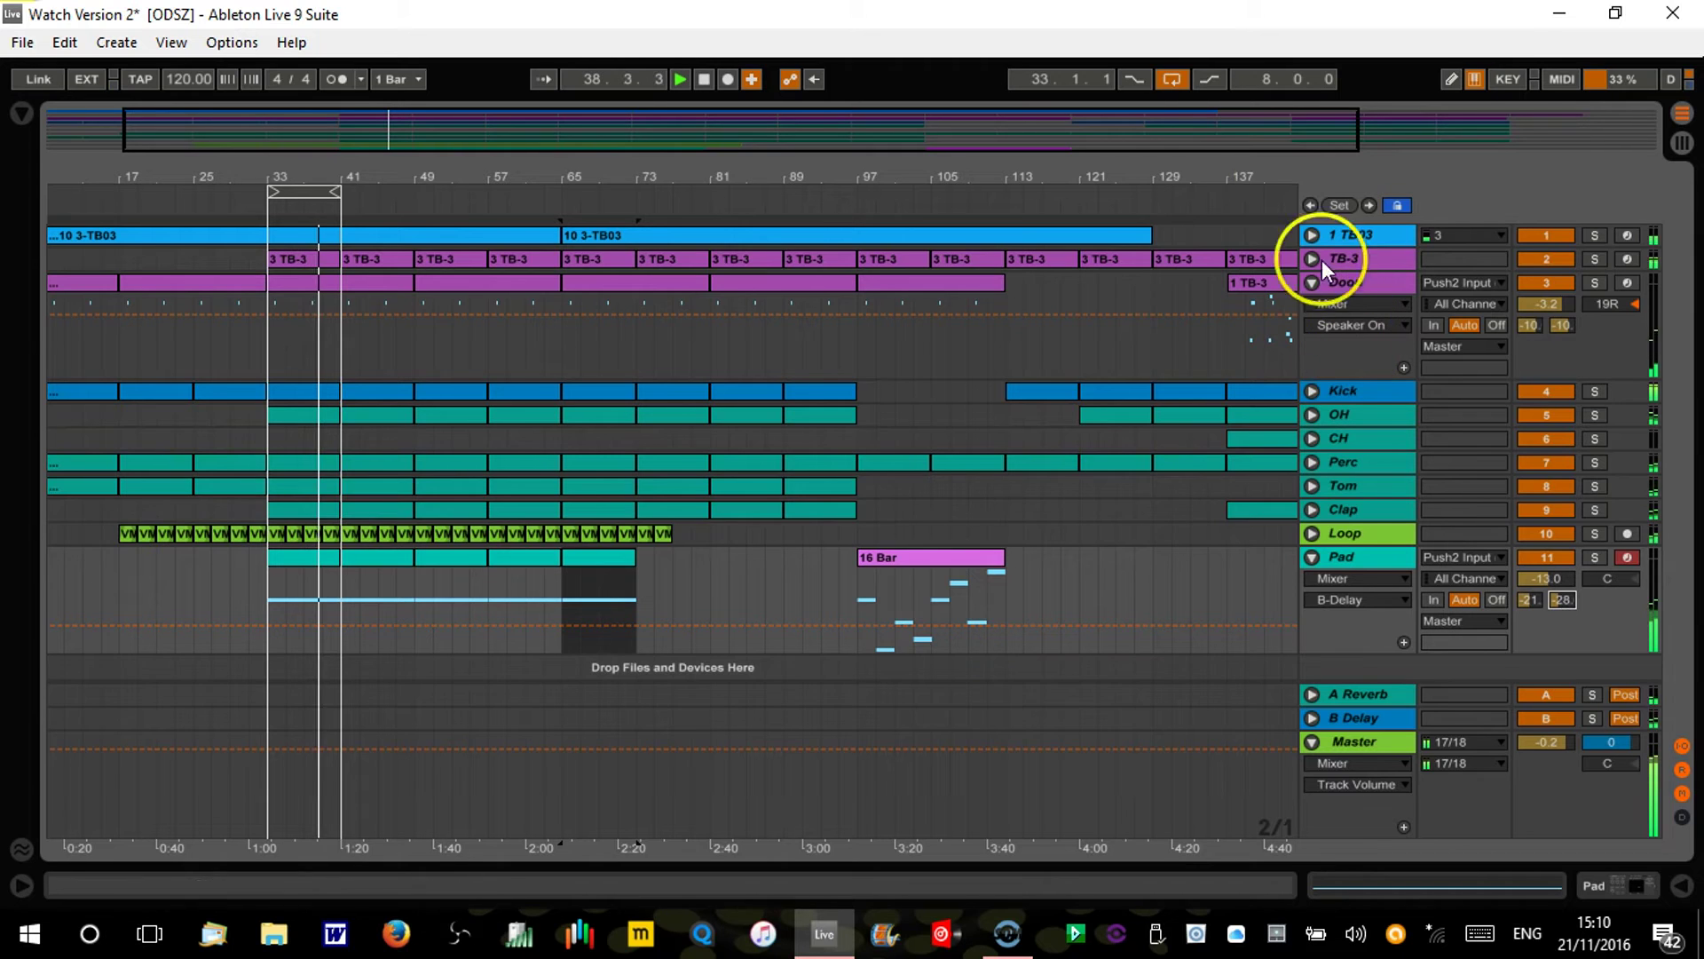
Step: Turn off the arrangement loop and delete the 16 Bar clip at bar 97 on the Pad track
click(1173, 82)
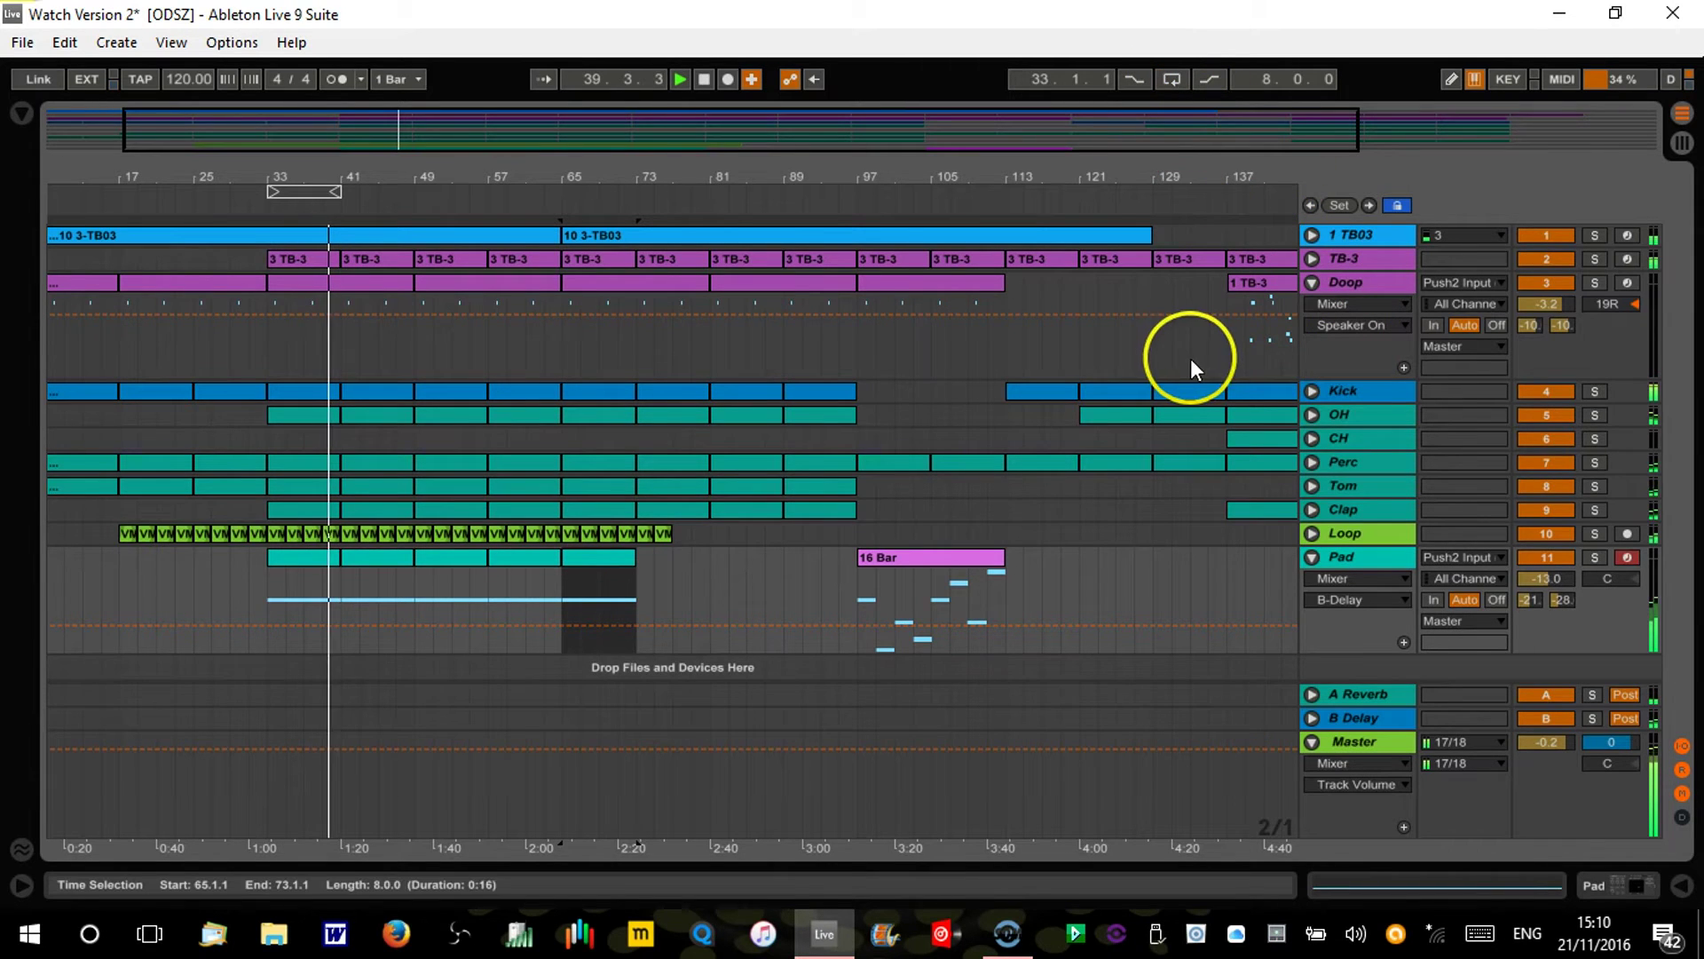
click(971, 556)
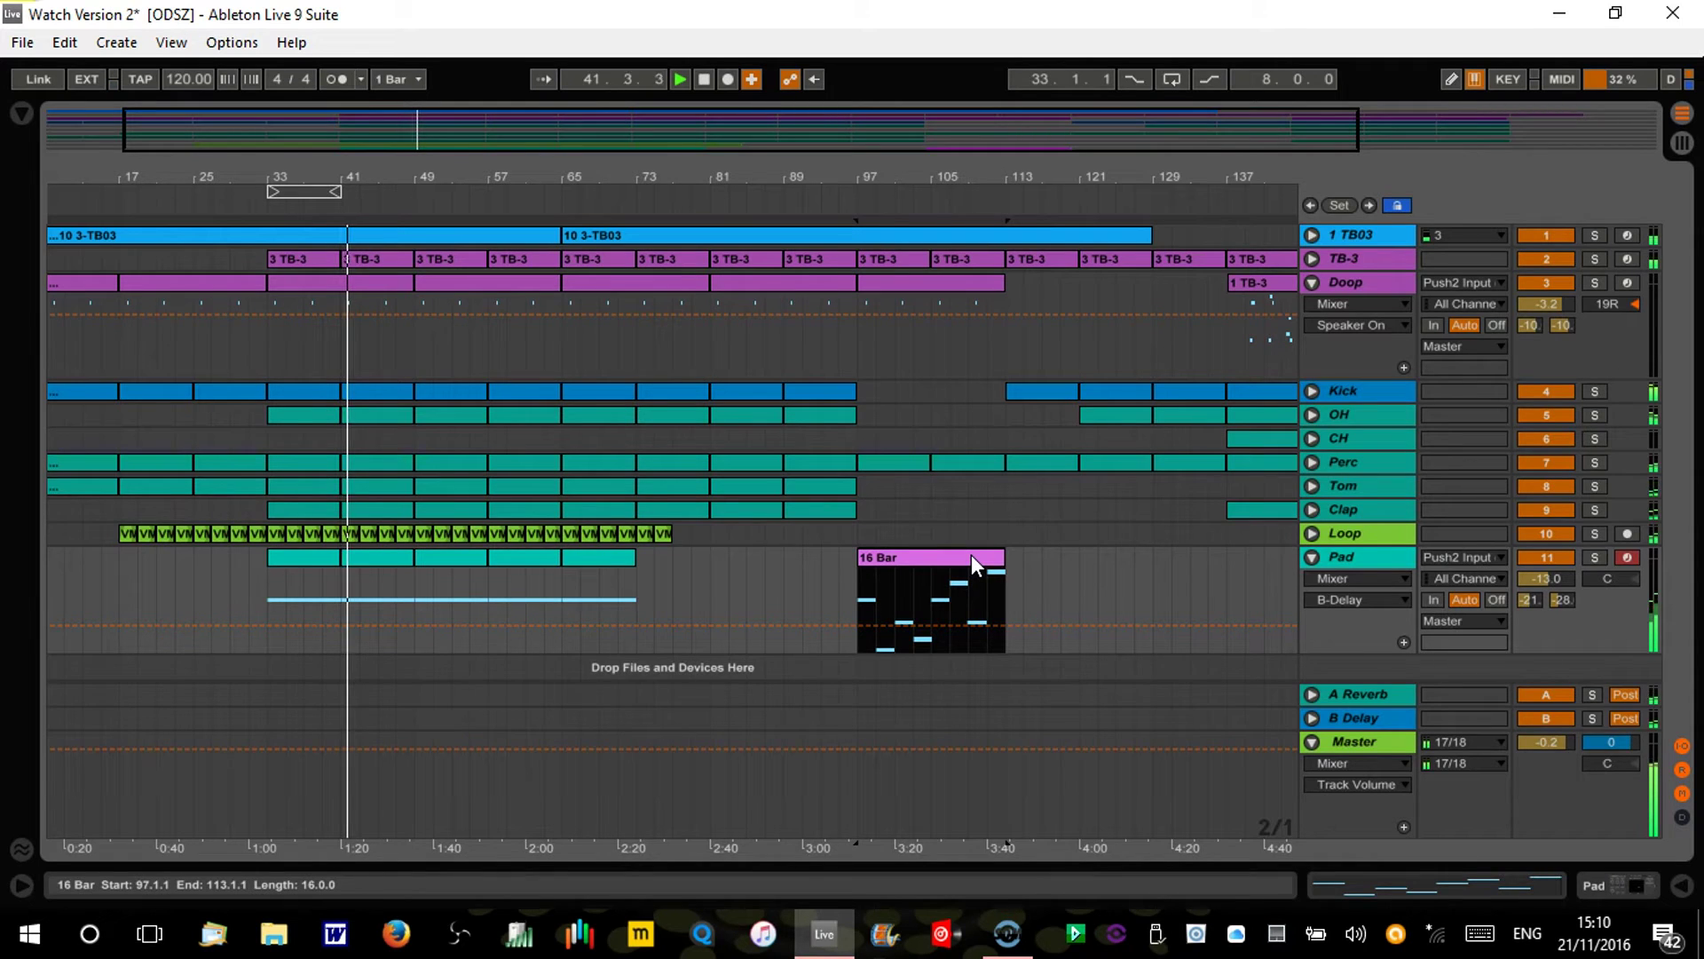
key(Delete)
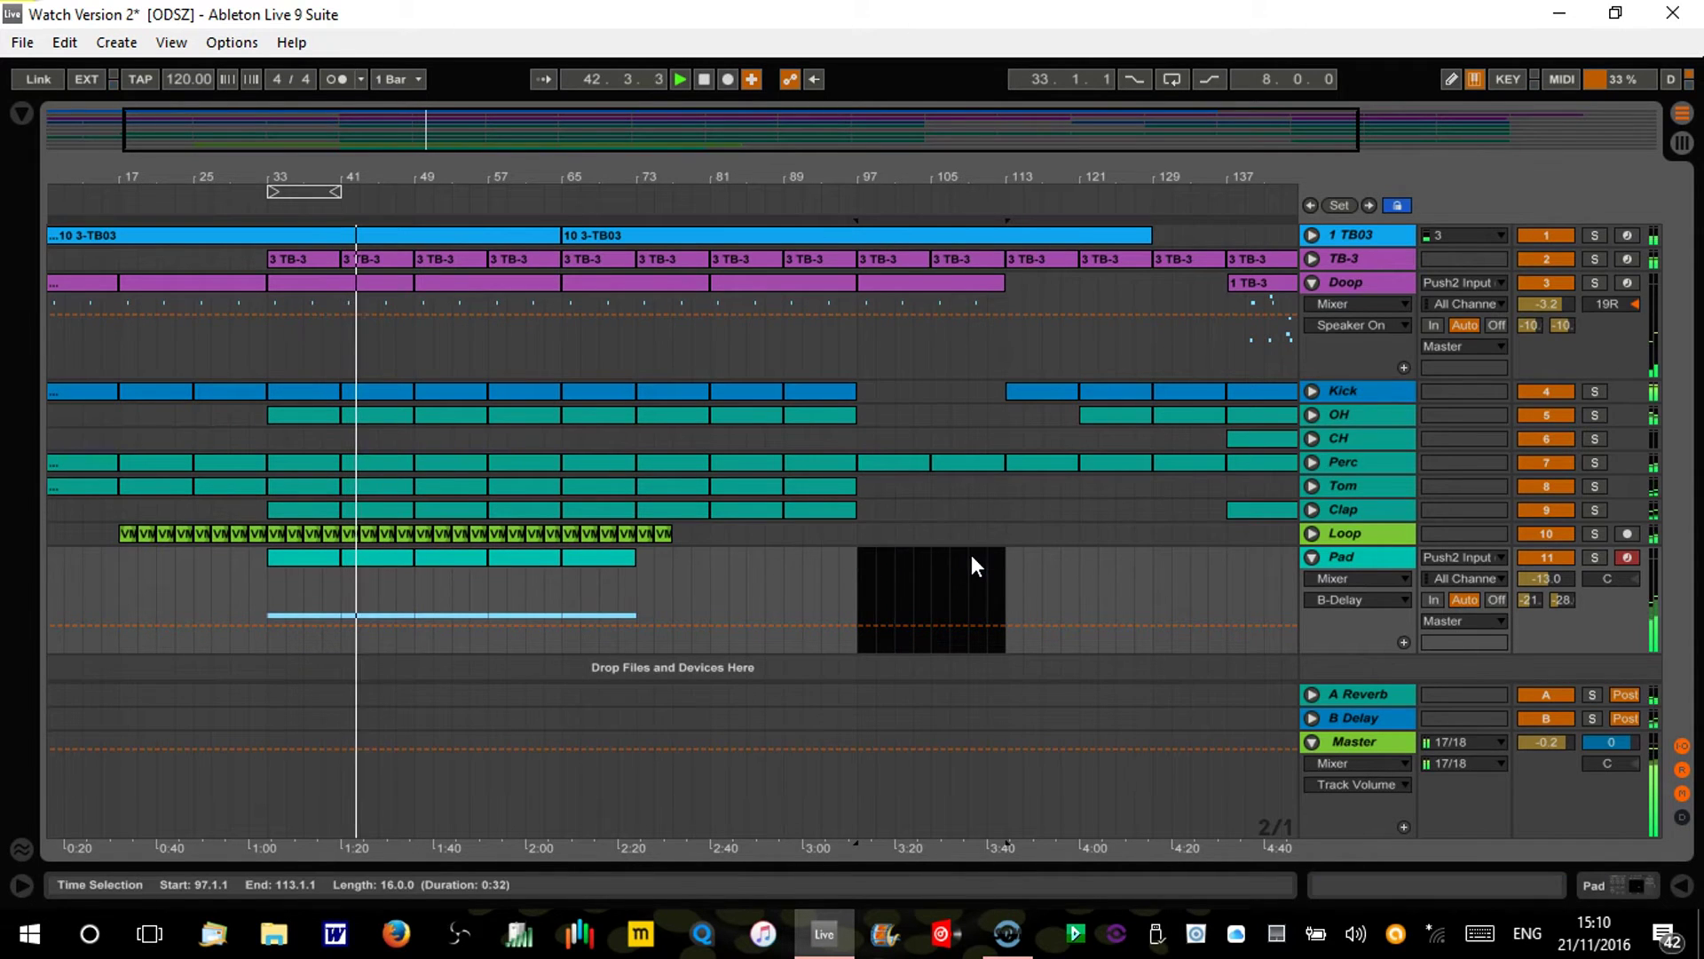
Step: Fold the Doop and Pad tracks while the arrangement keeps playing
click(1312, 283)
click(1312, 471)
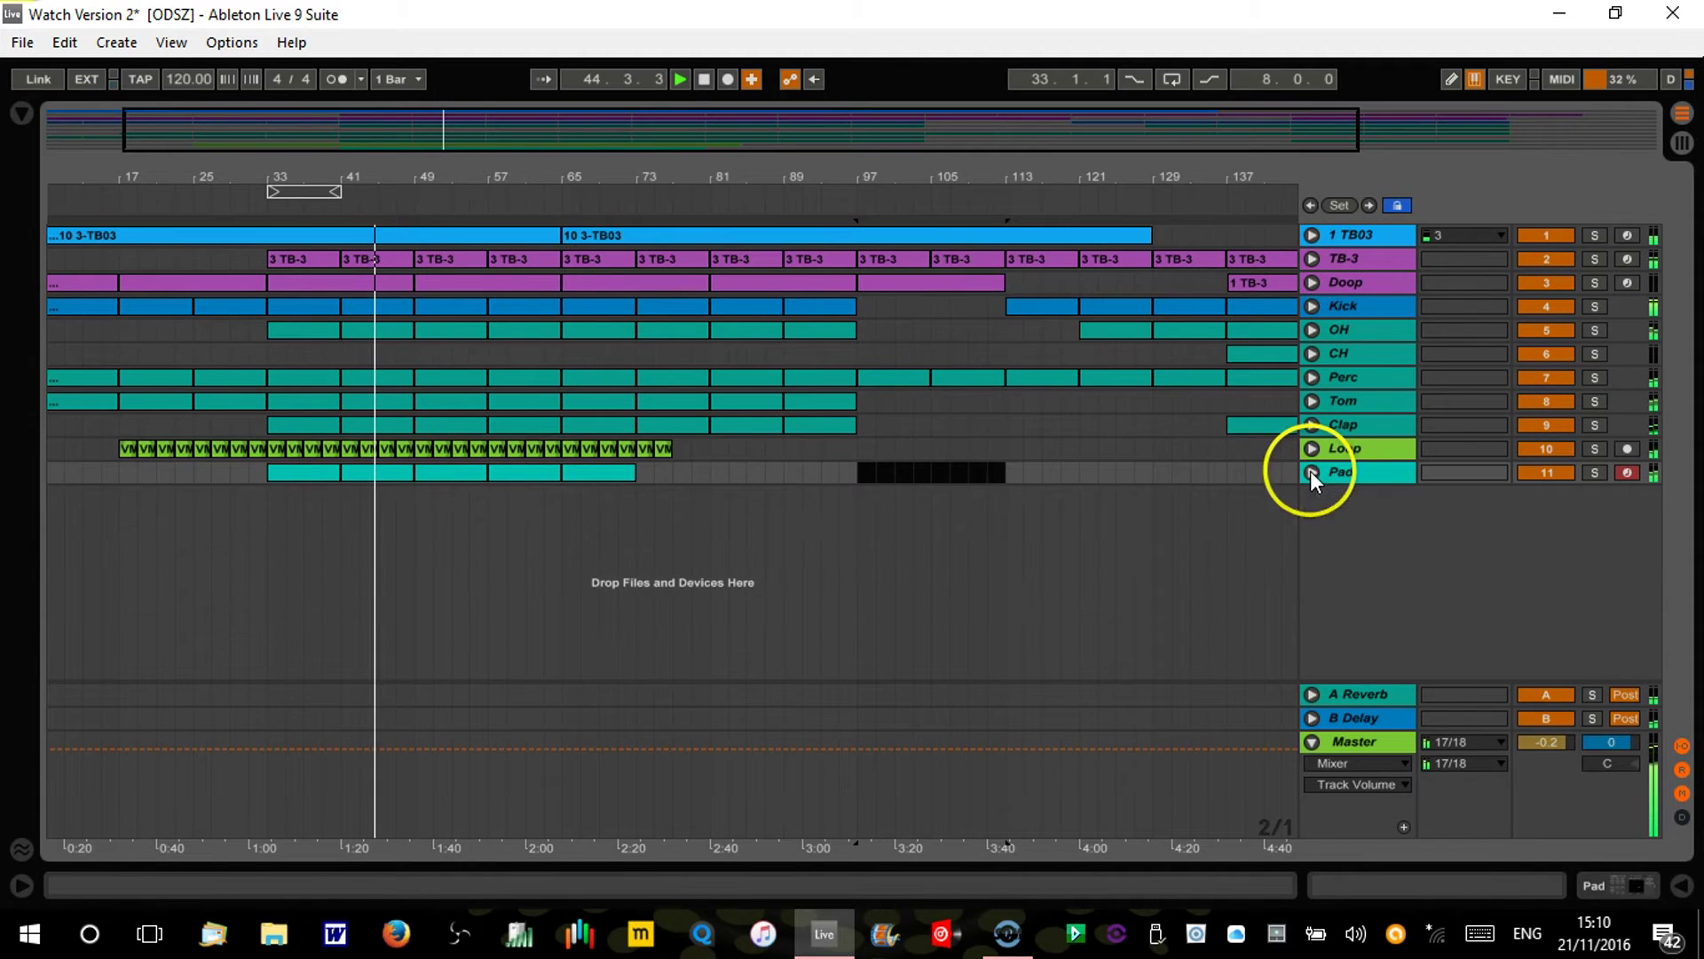
mouse_move(355, 178)
mouse_down()
mouse_move(354, 163)
mouse_move(298, 170)
mouse_move(382, 170)
mouse_up()
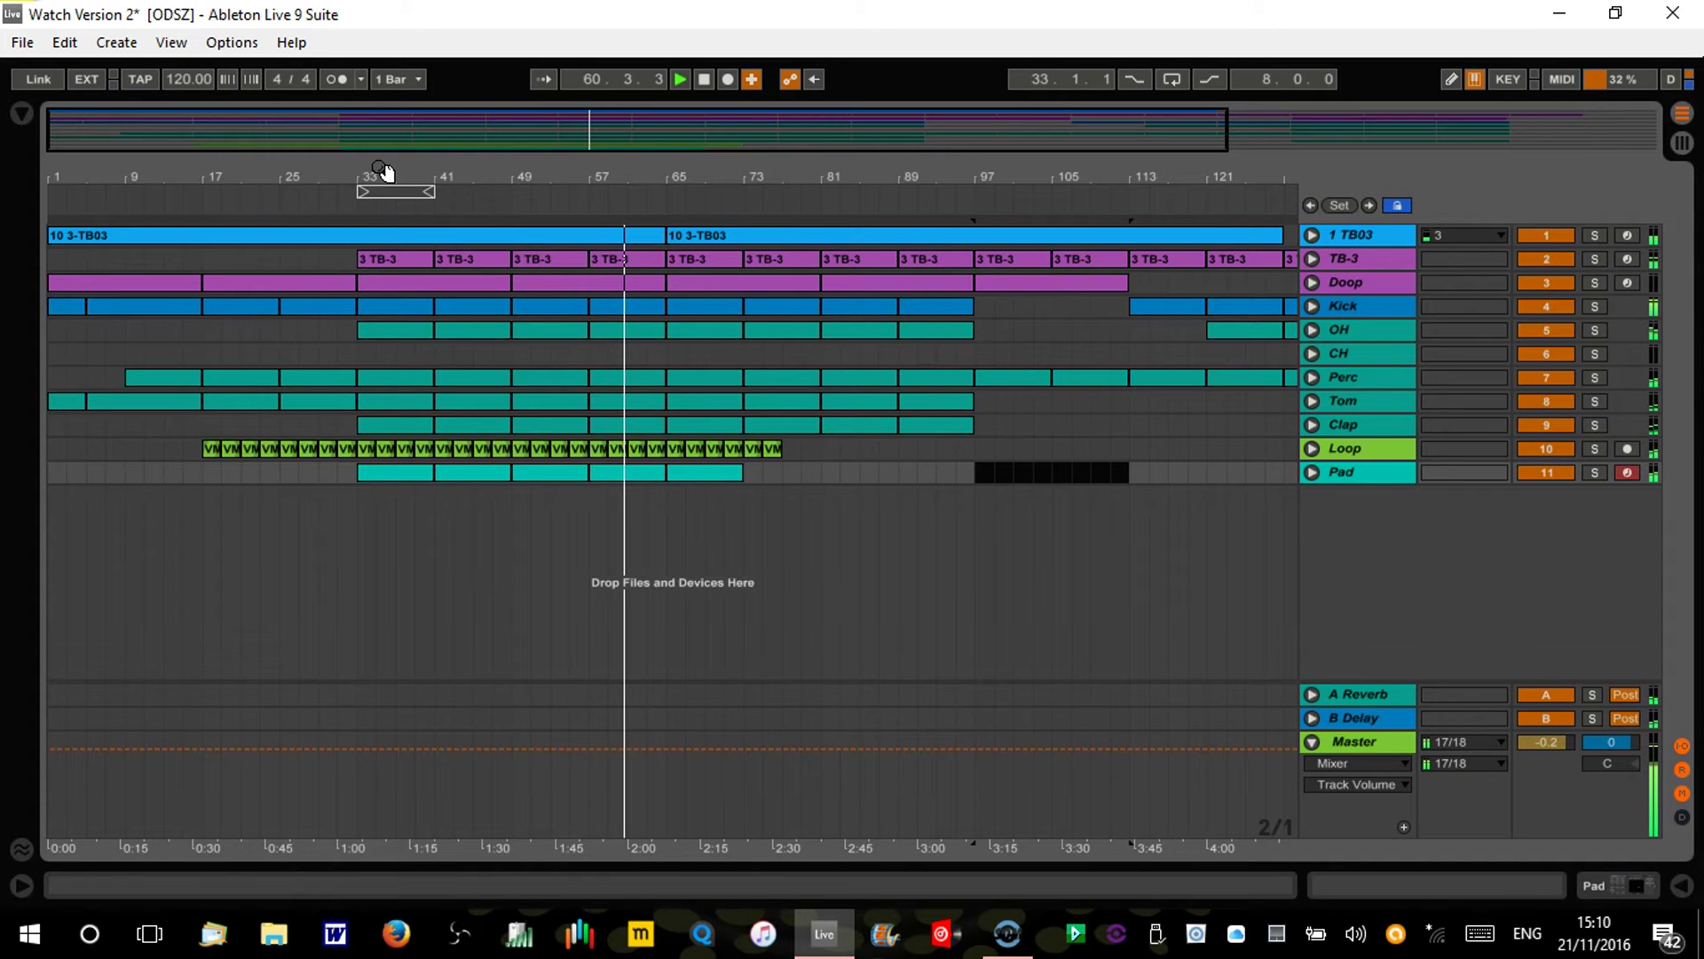
key(ctrl+alt+l)
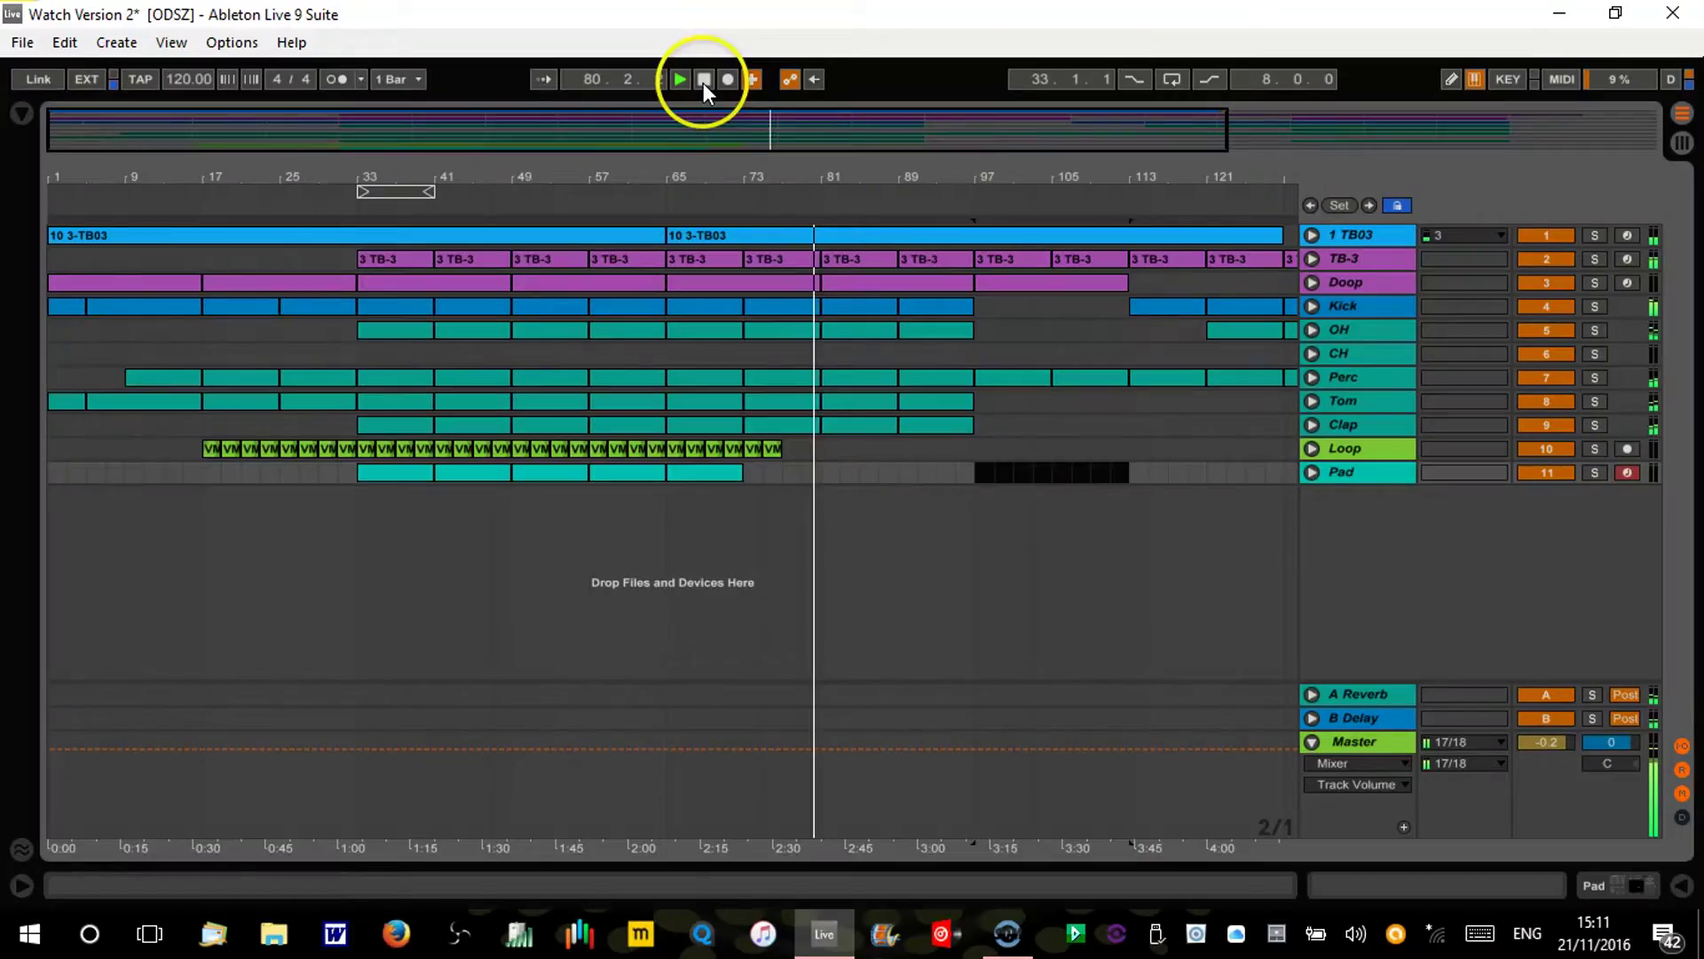
Step: Stop playback, return to bar 1 and save the Live Set
click(704, 80)
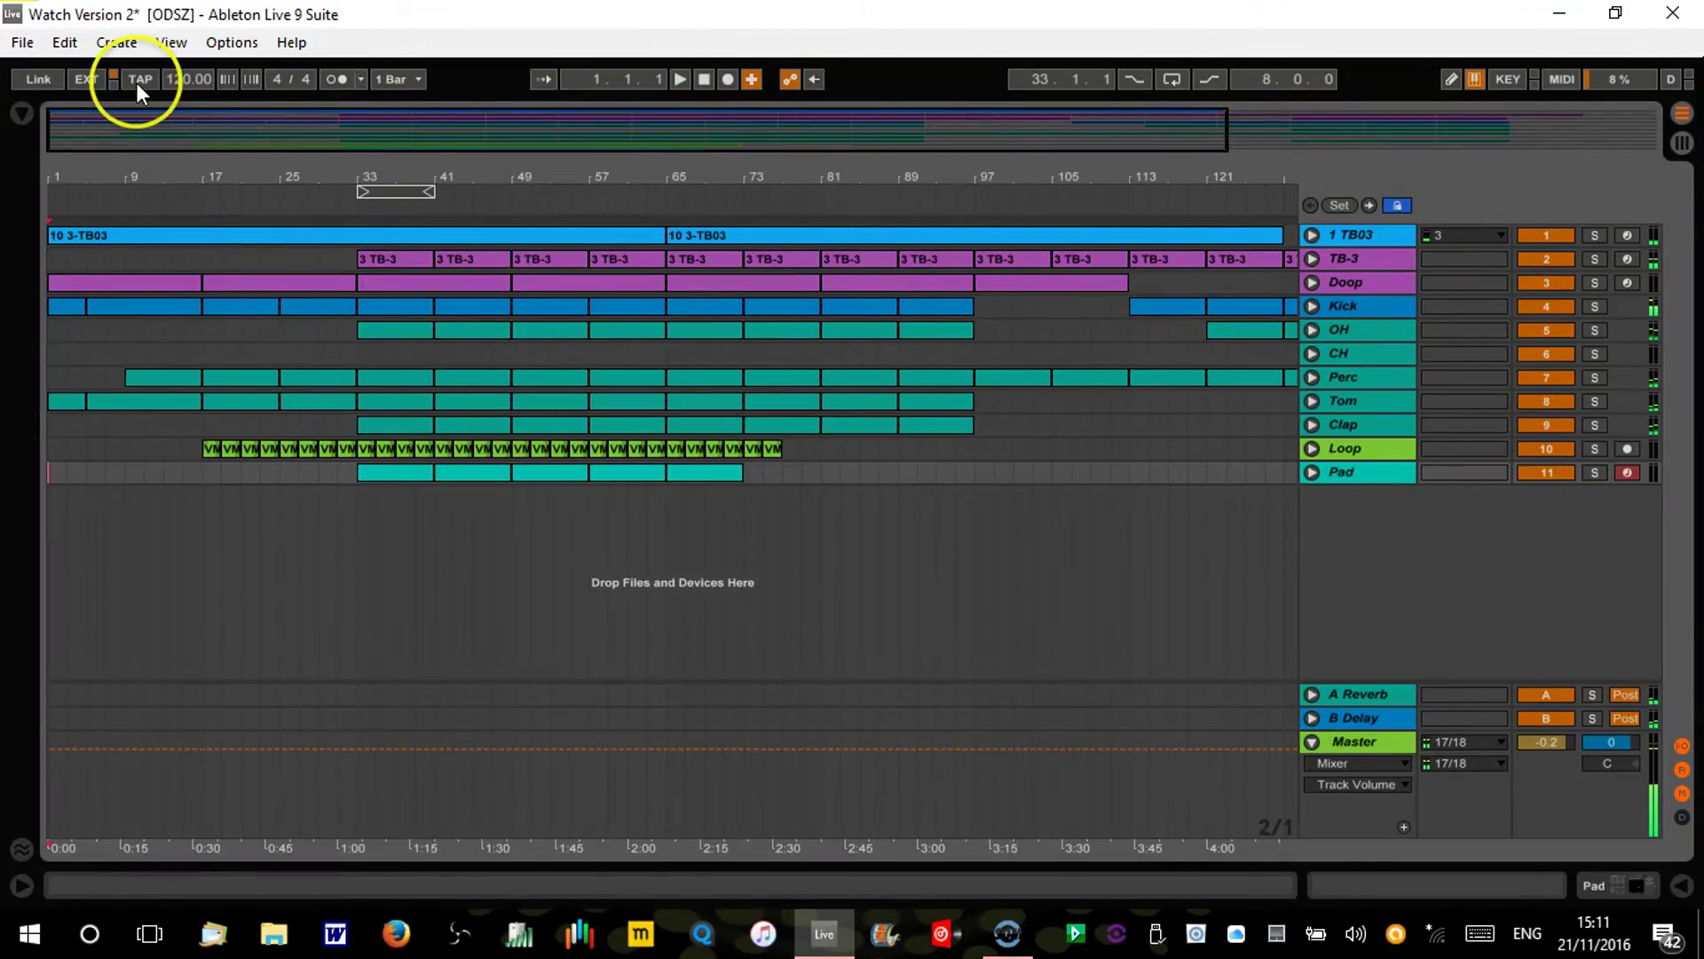
click(30, 46)
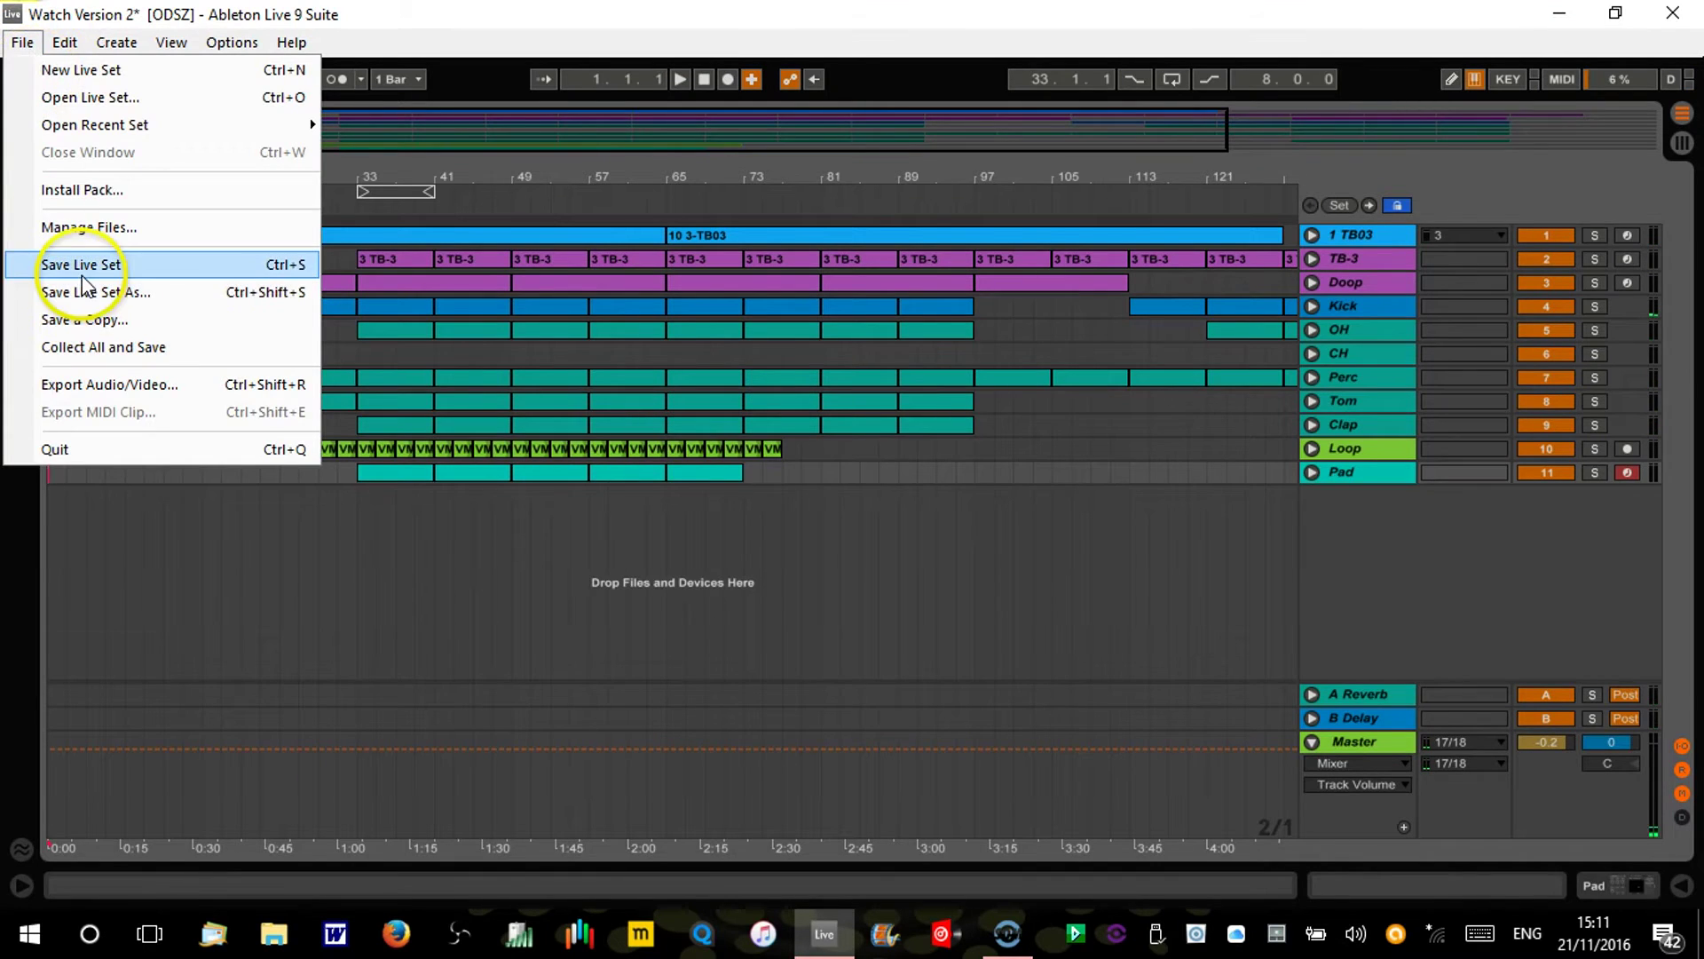
click(80, 265)
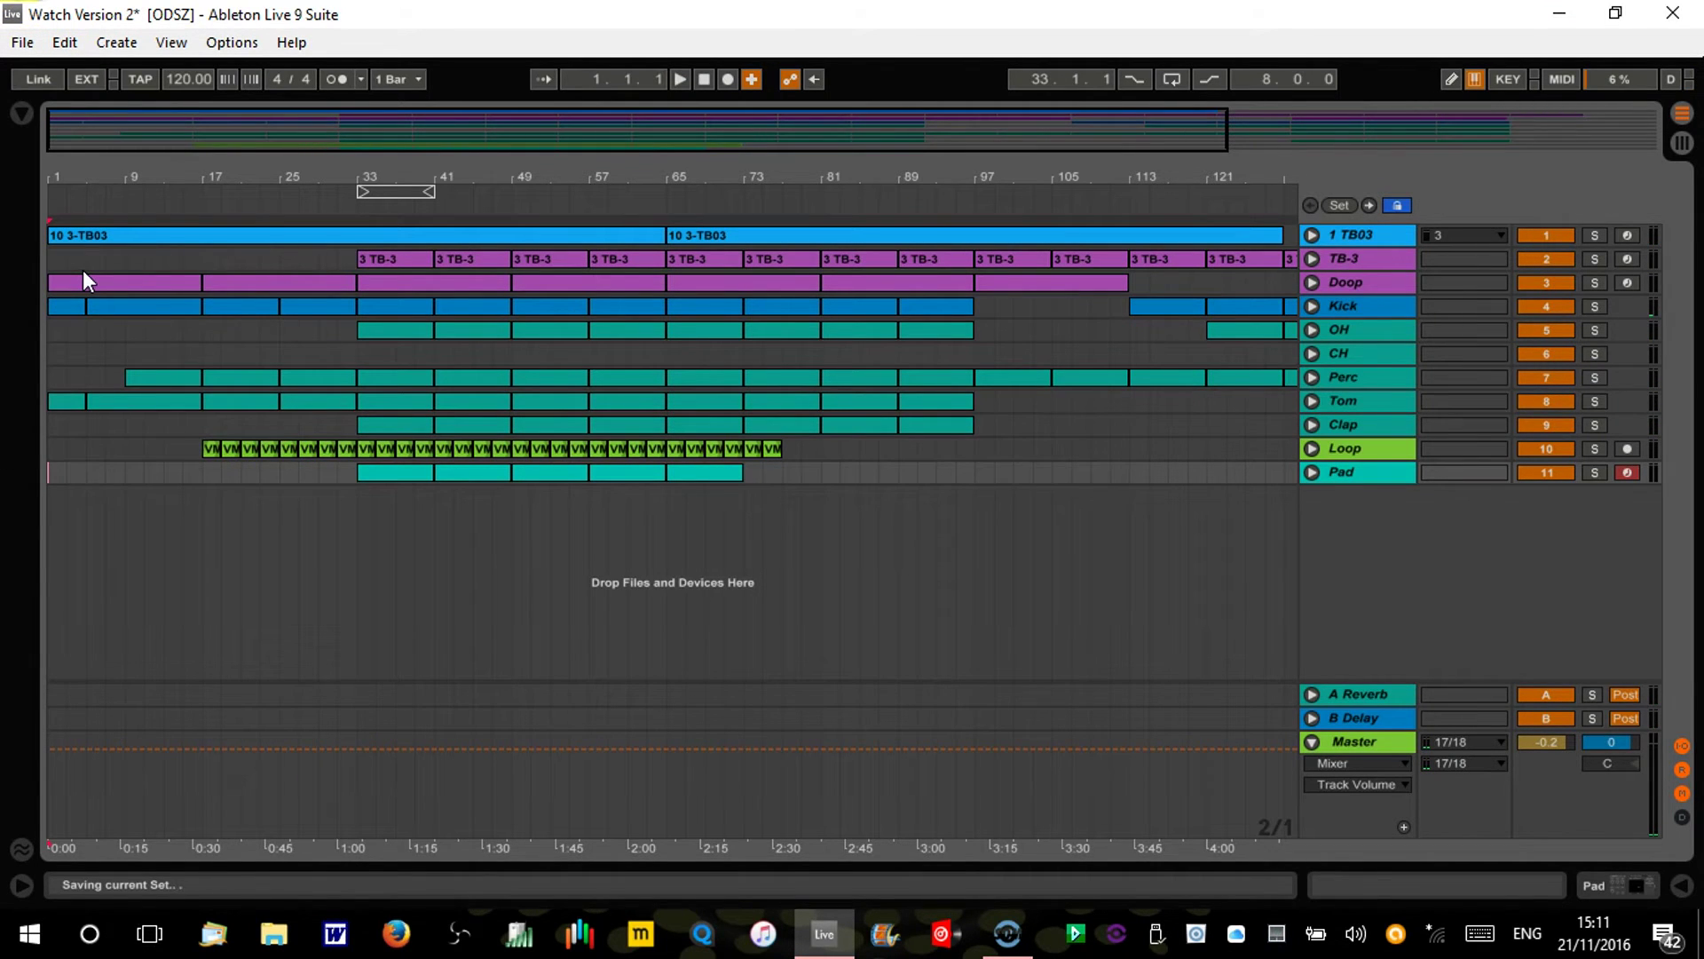
Step: Play the arrangement from the beginning to review its structure
click(707, 86)
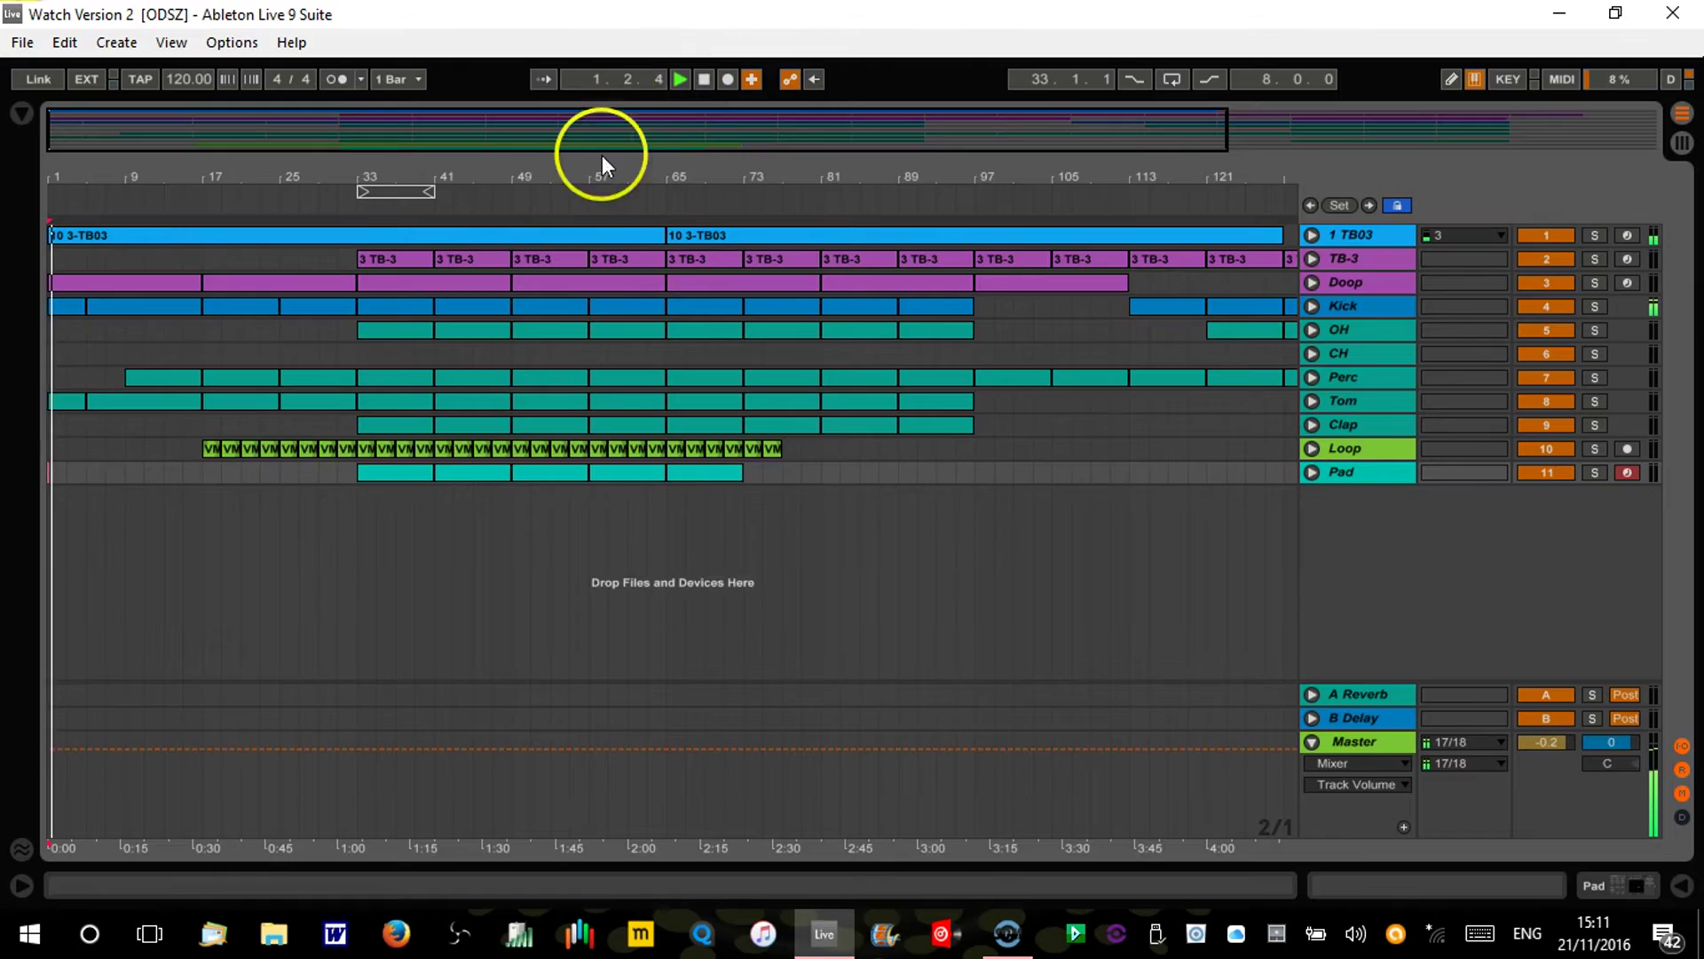
drag(601, 168, 473, 171)
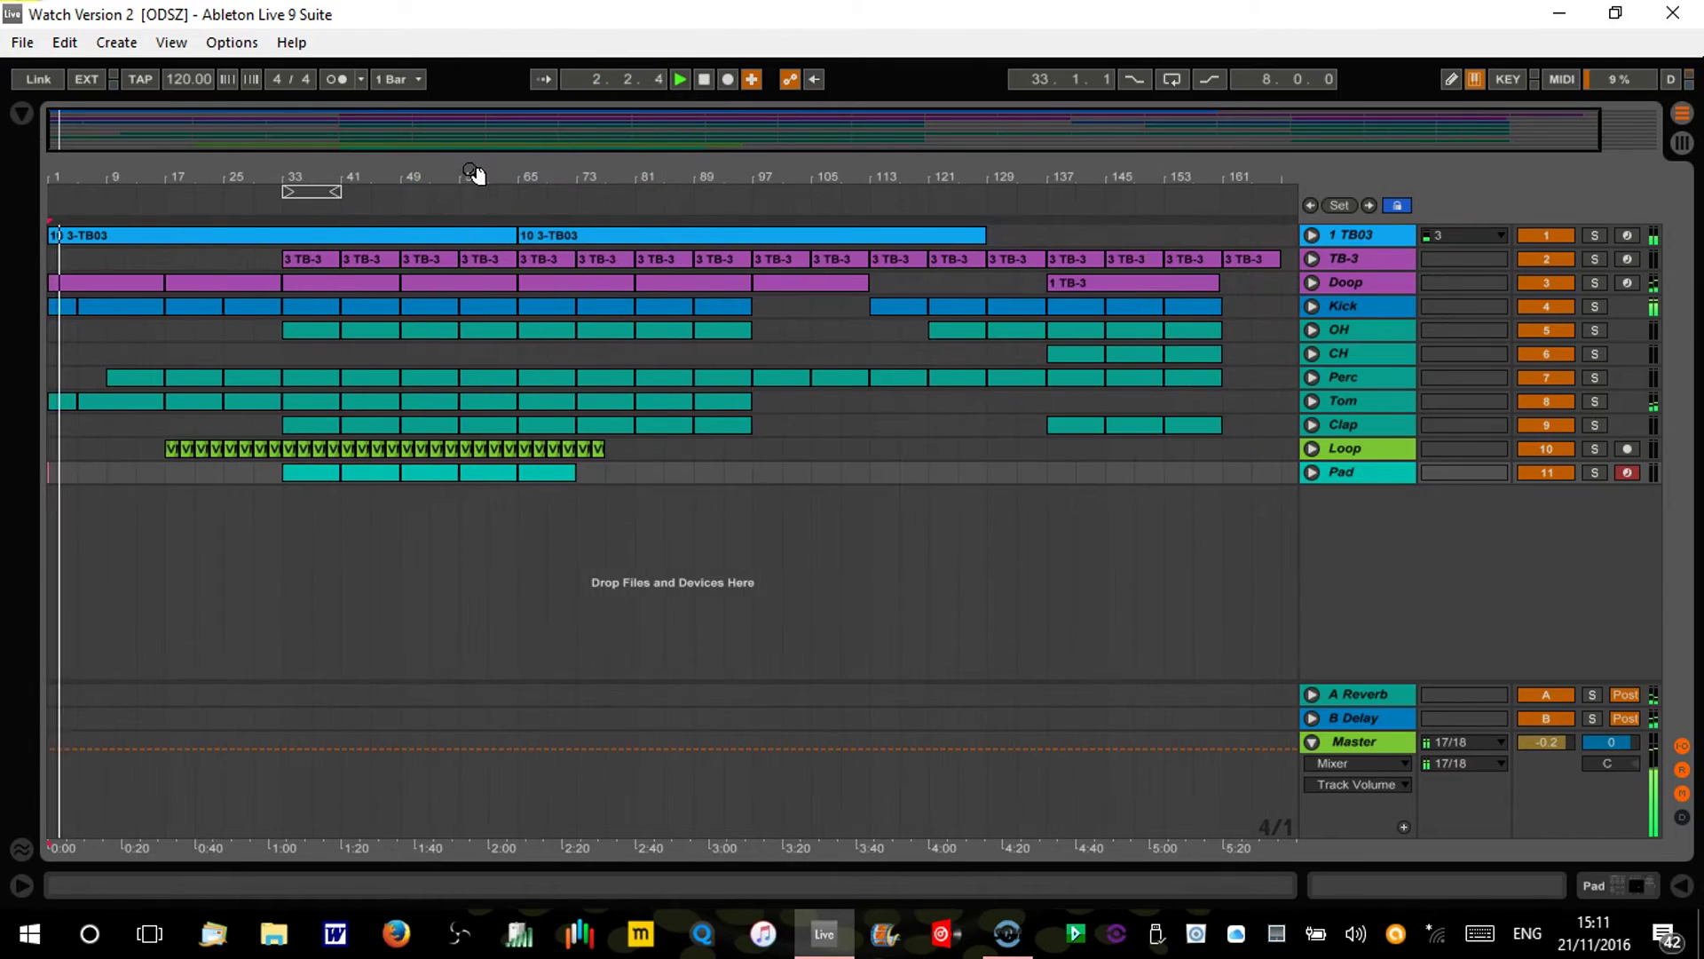
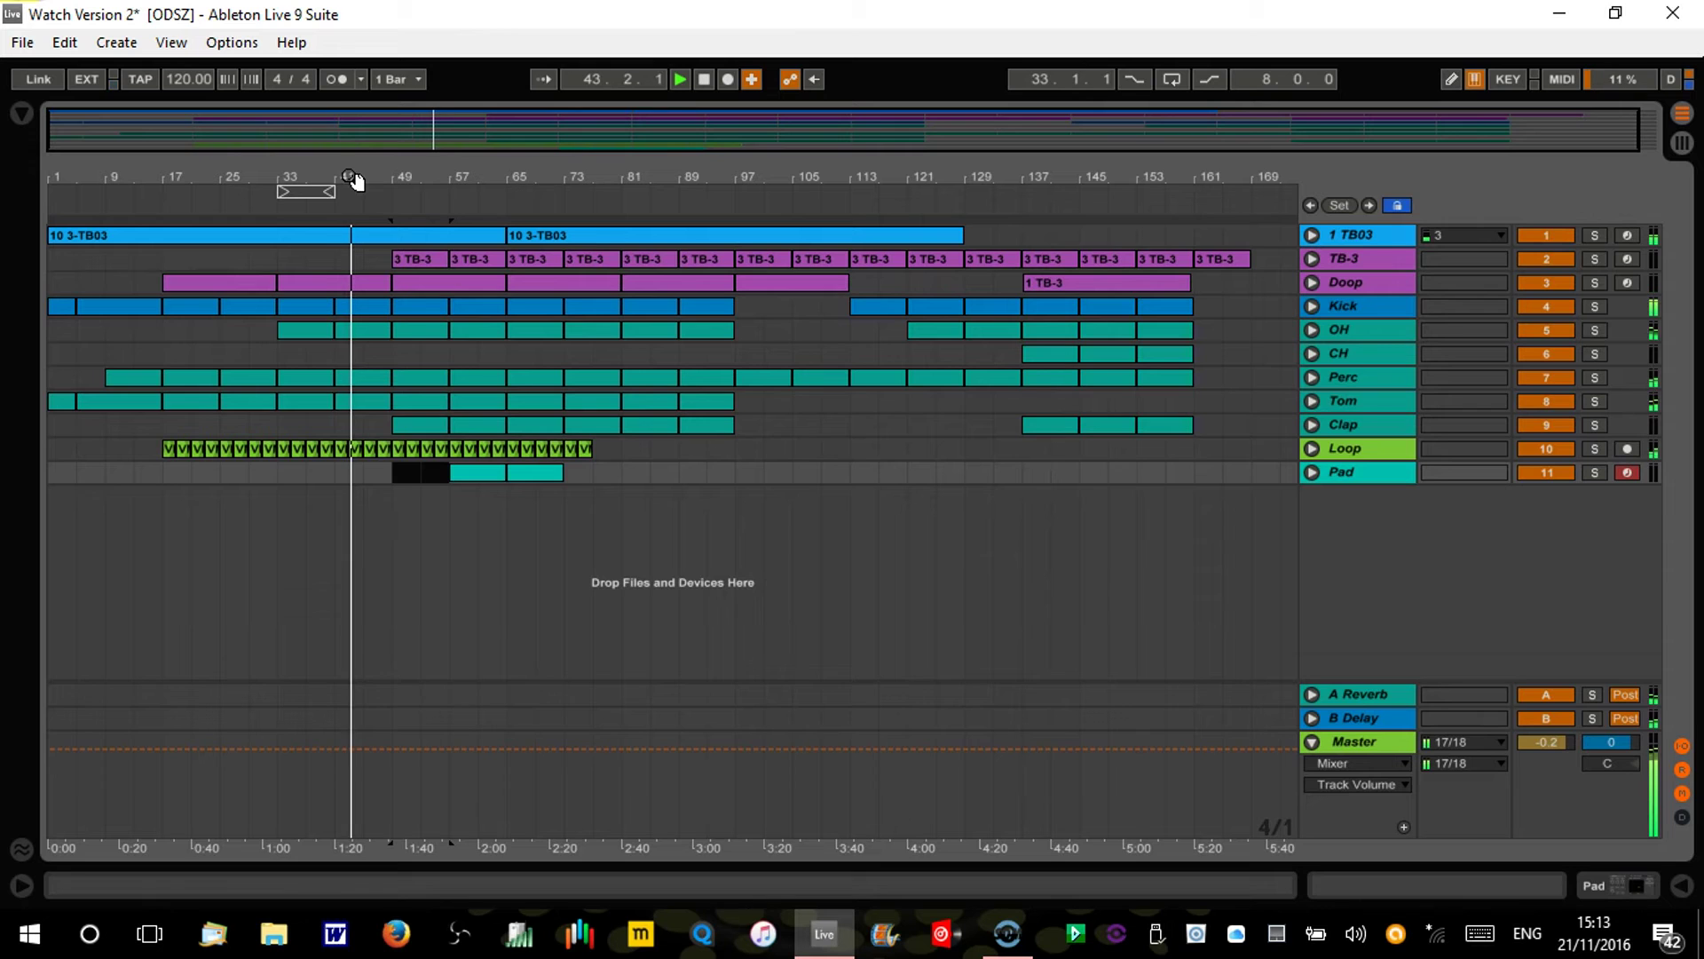
Step: Copy the 3 TB-3 clips back to fill bars 33 to 49 on the TB-3 track, and replay from about bar 33
click(391, 275)
click(412, 258)
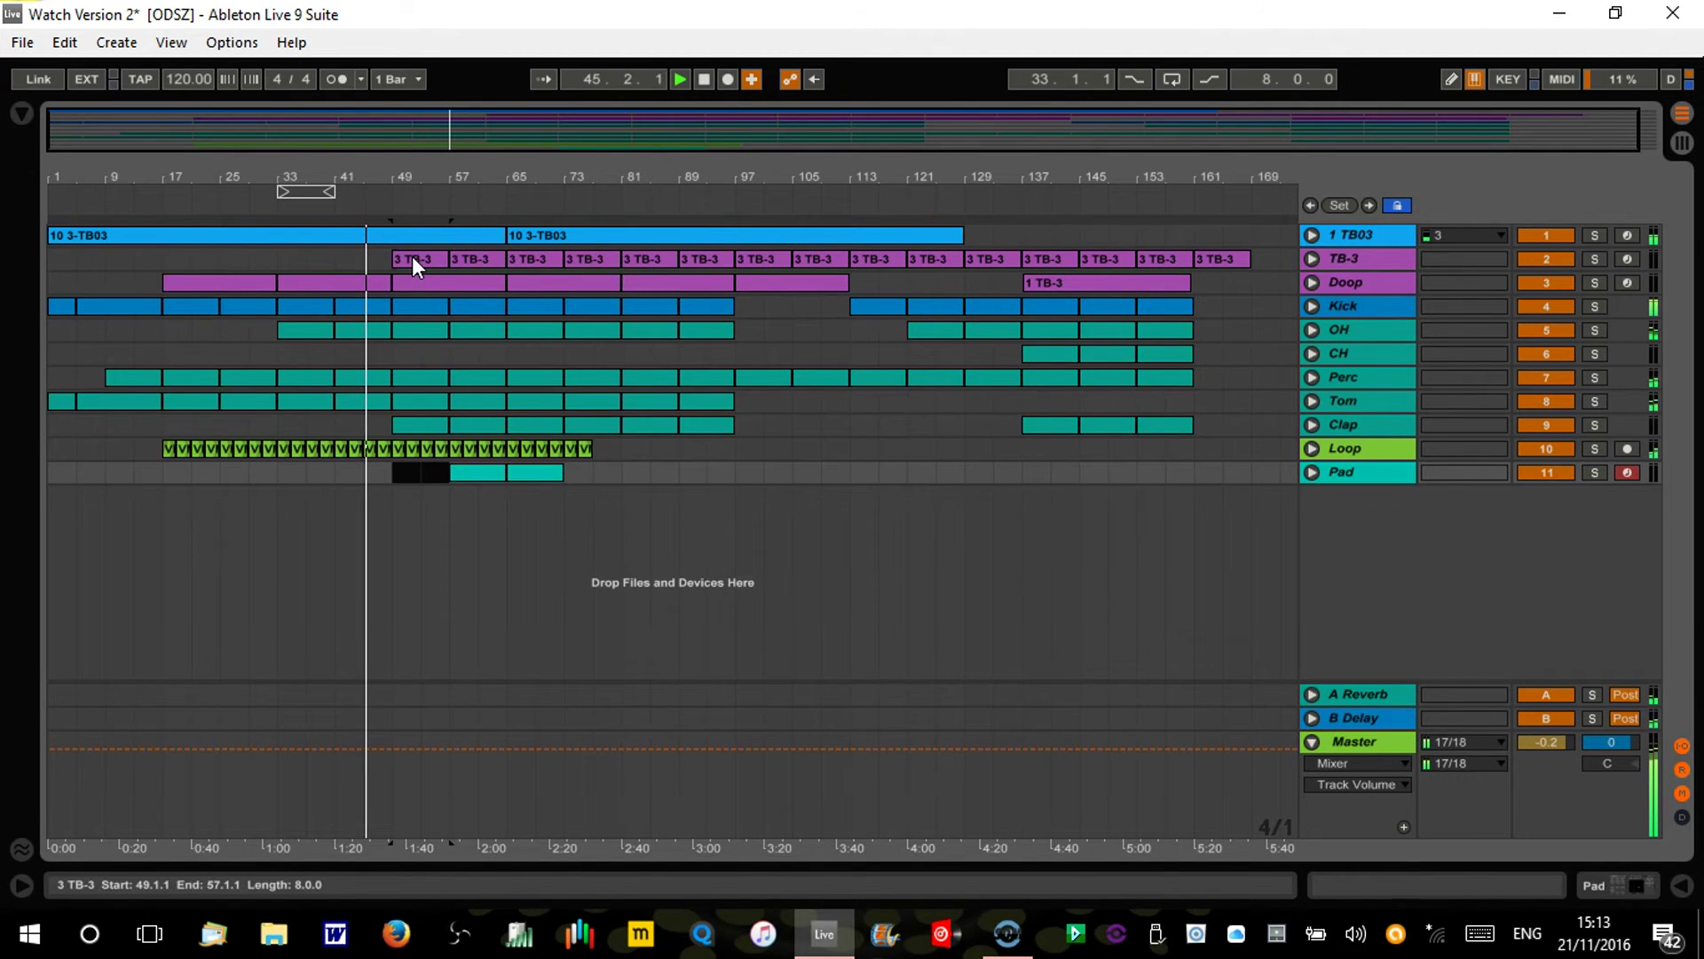
drag(411, 257, 306, 257)
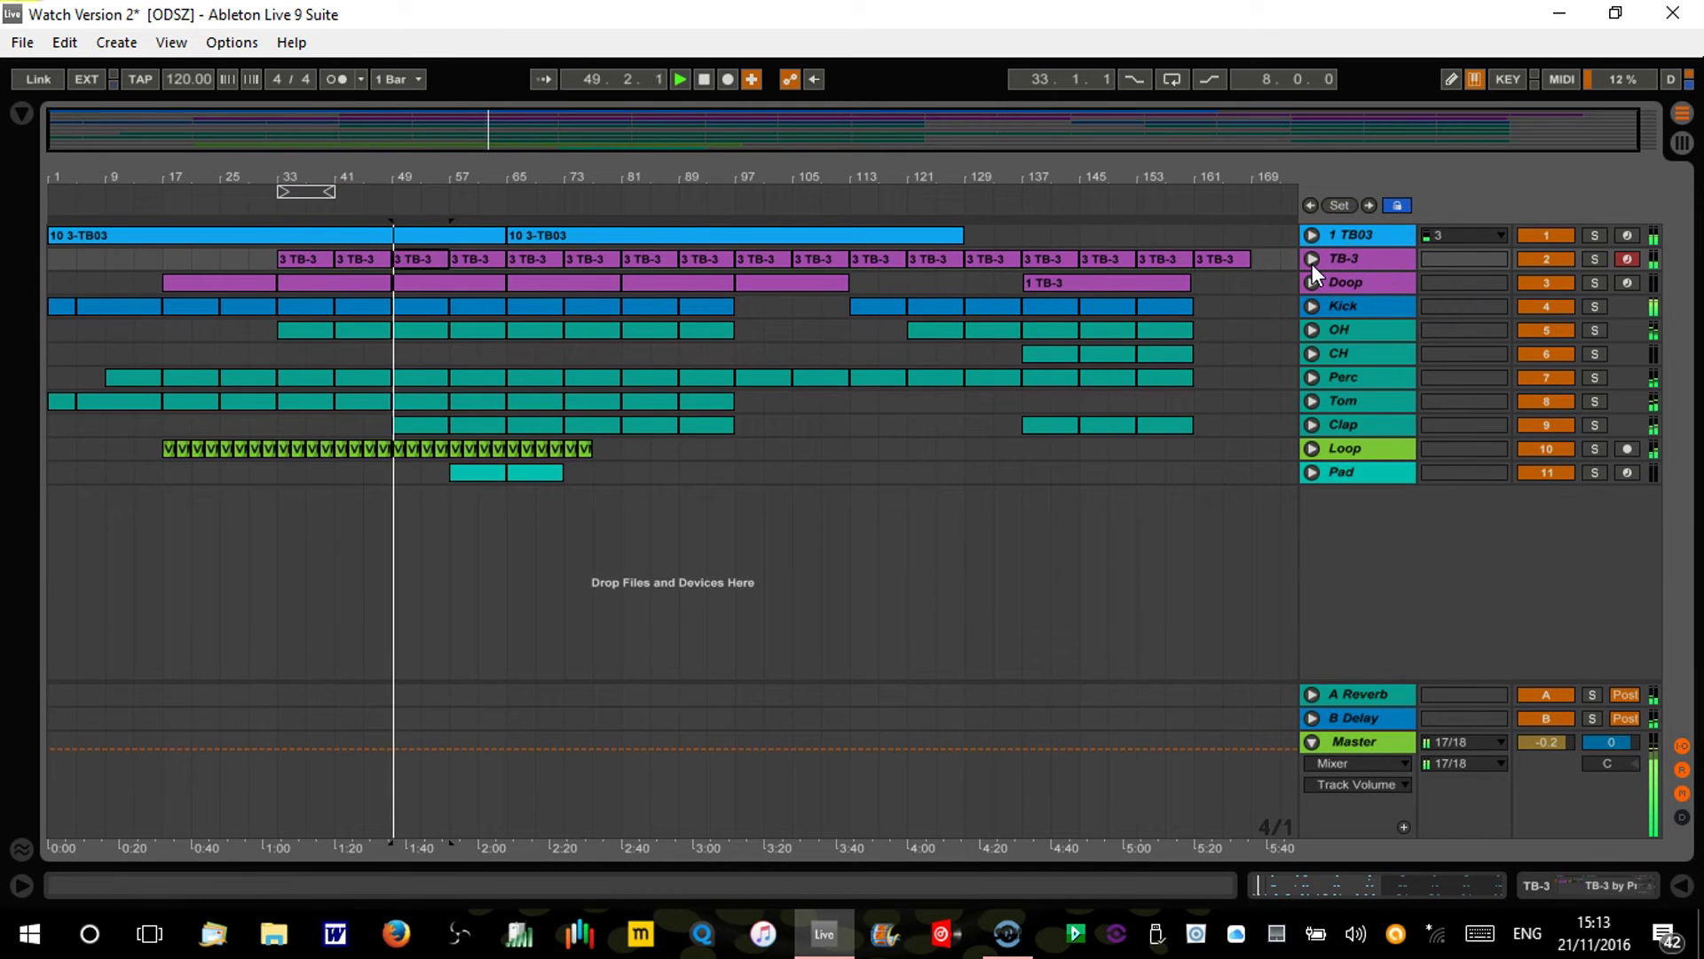
click(262, 202)
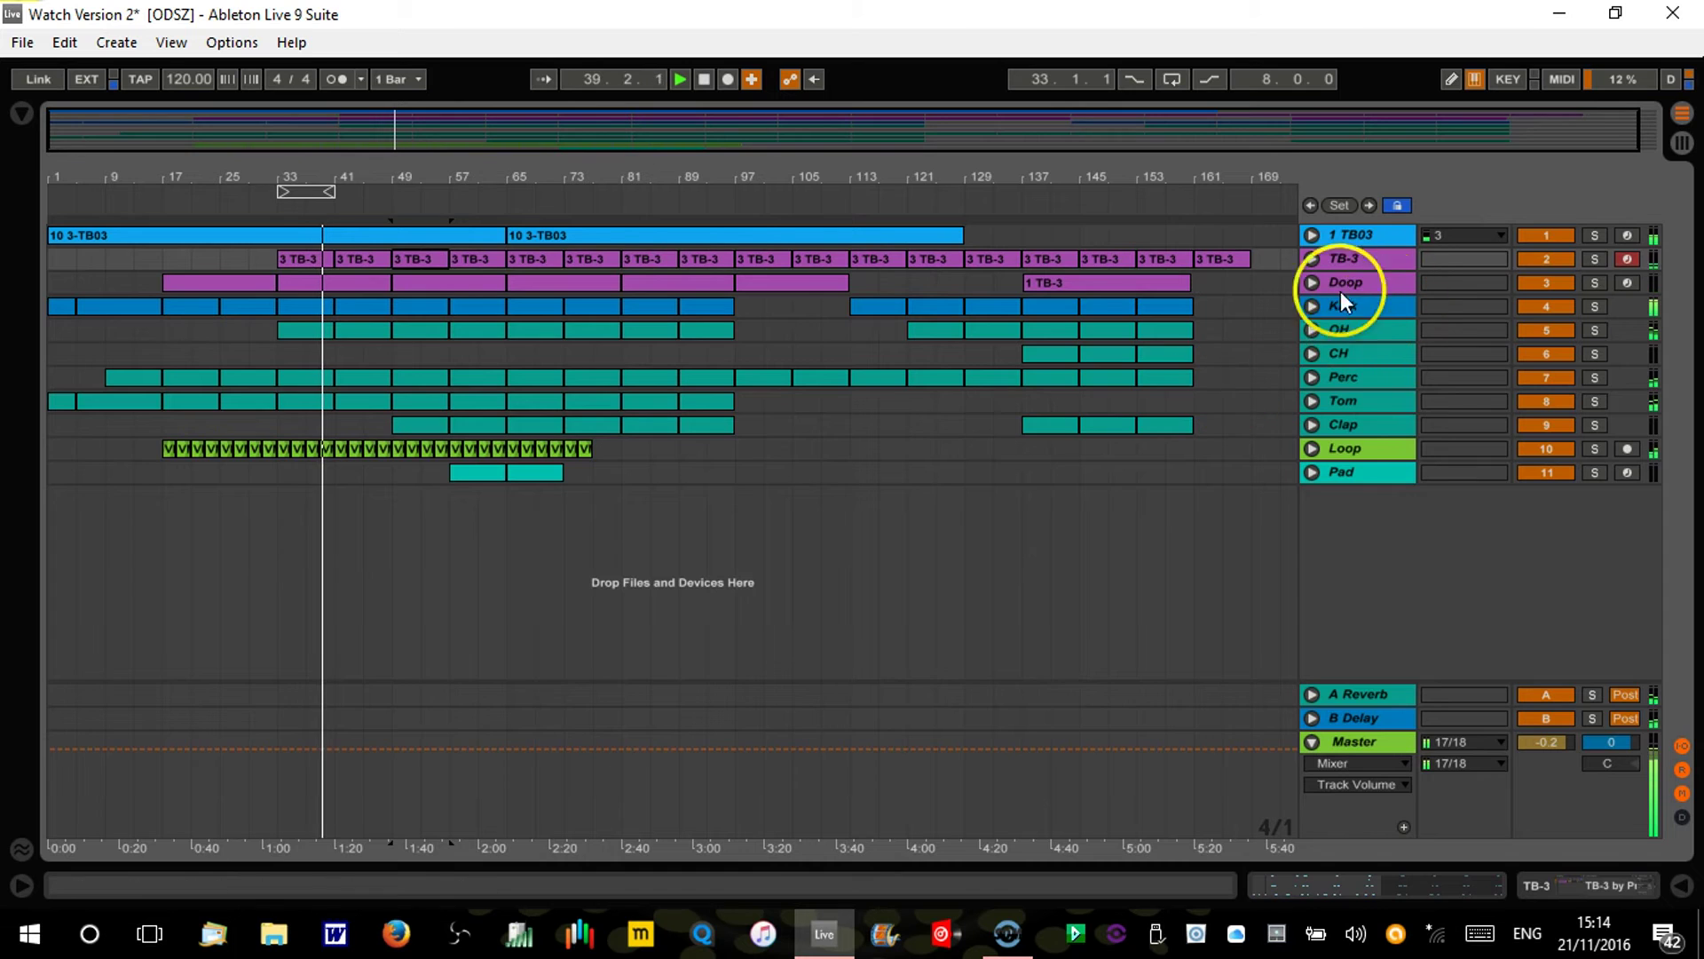
Step: Route the TB-3 track's output to Ext. Out on channels 13/14 and fold the track again
click(1312, 259)
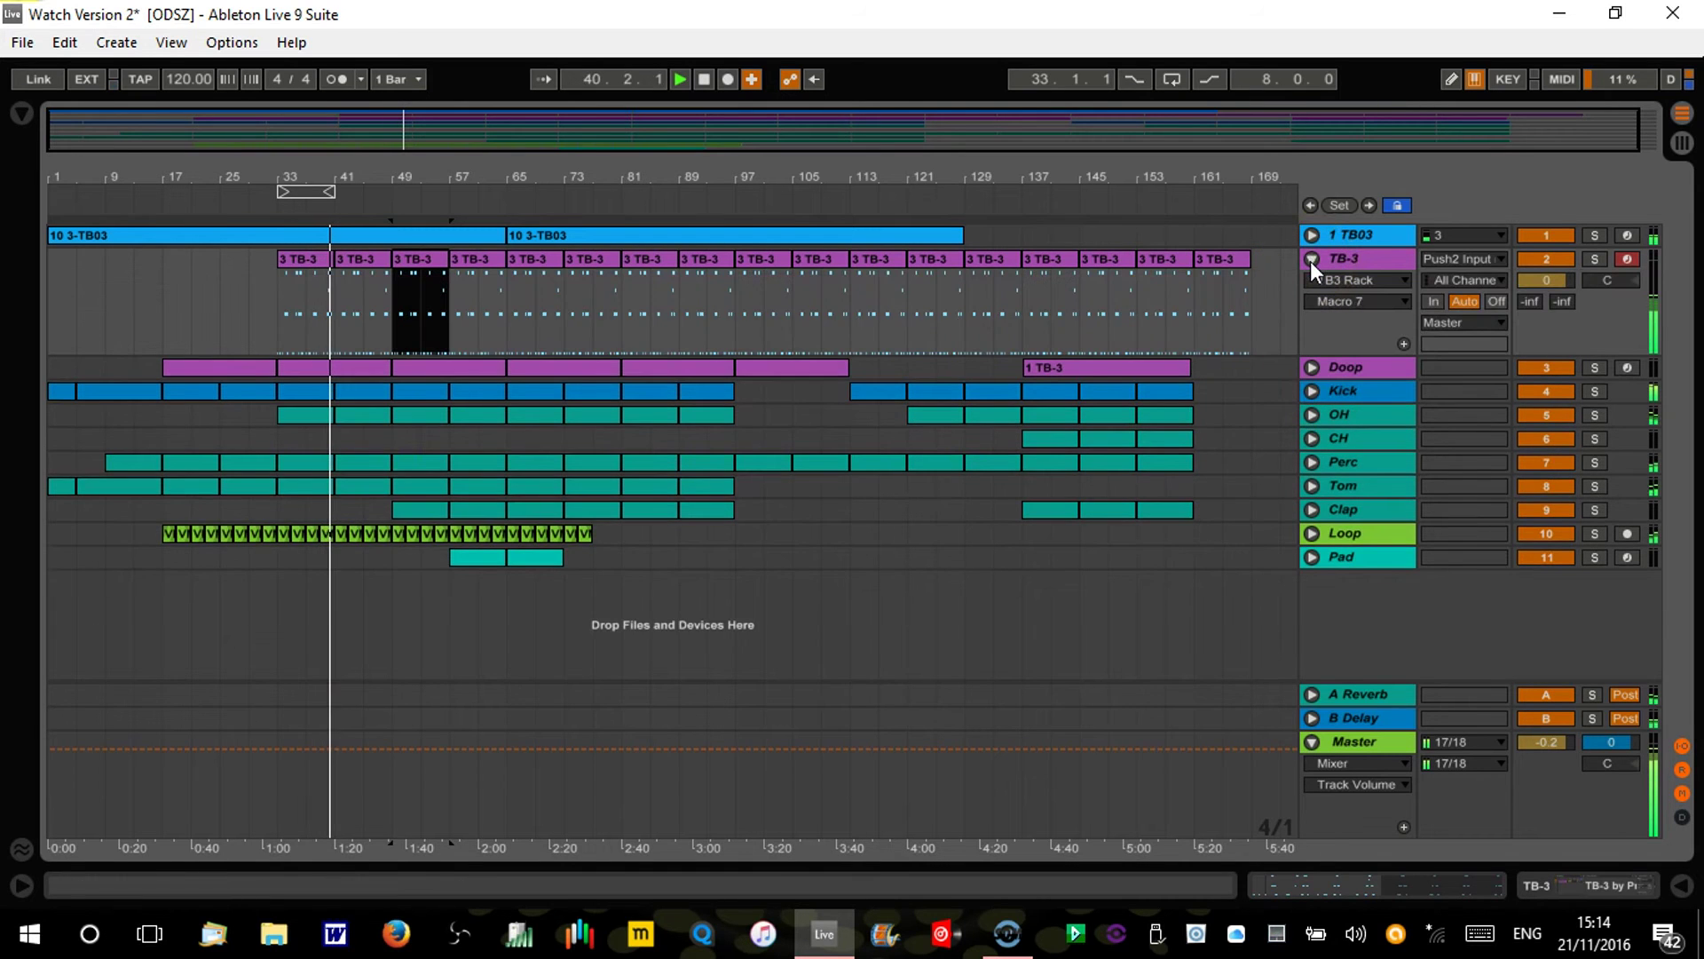
click(1498, 321)
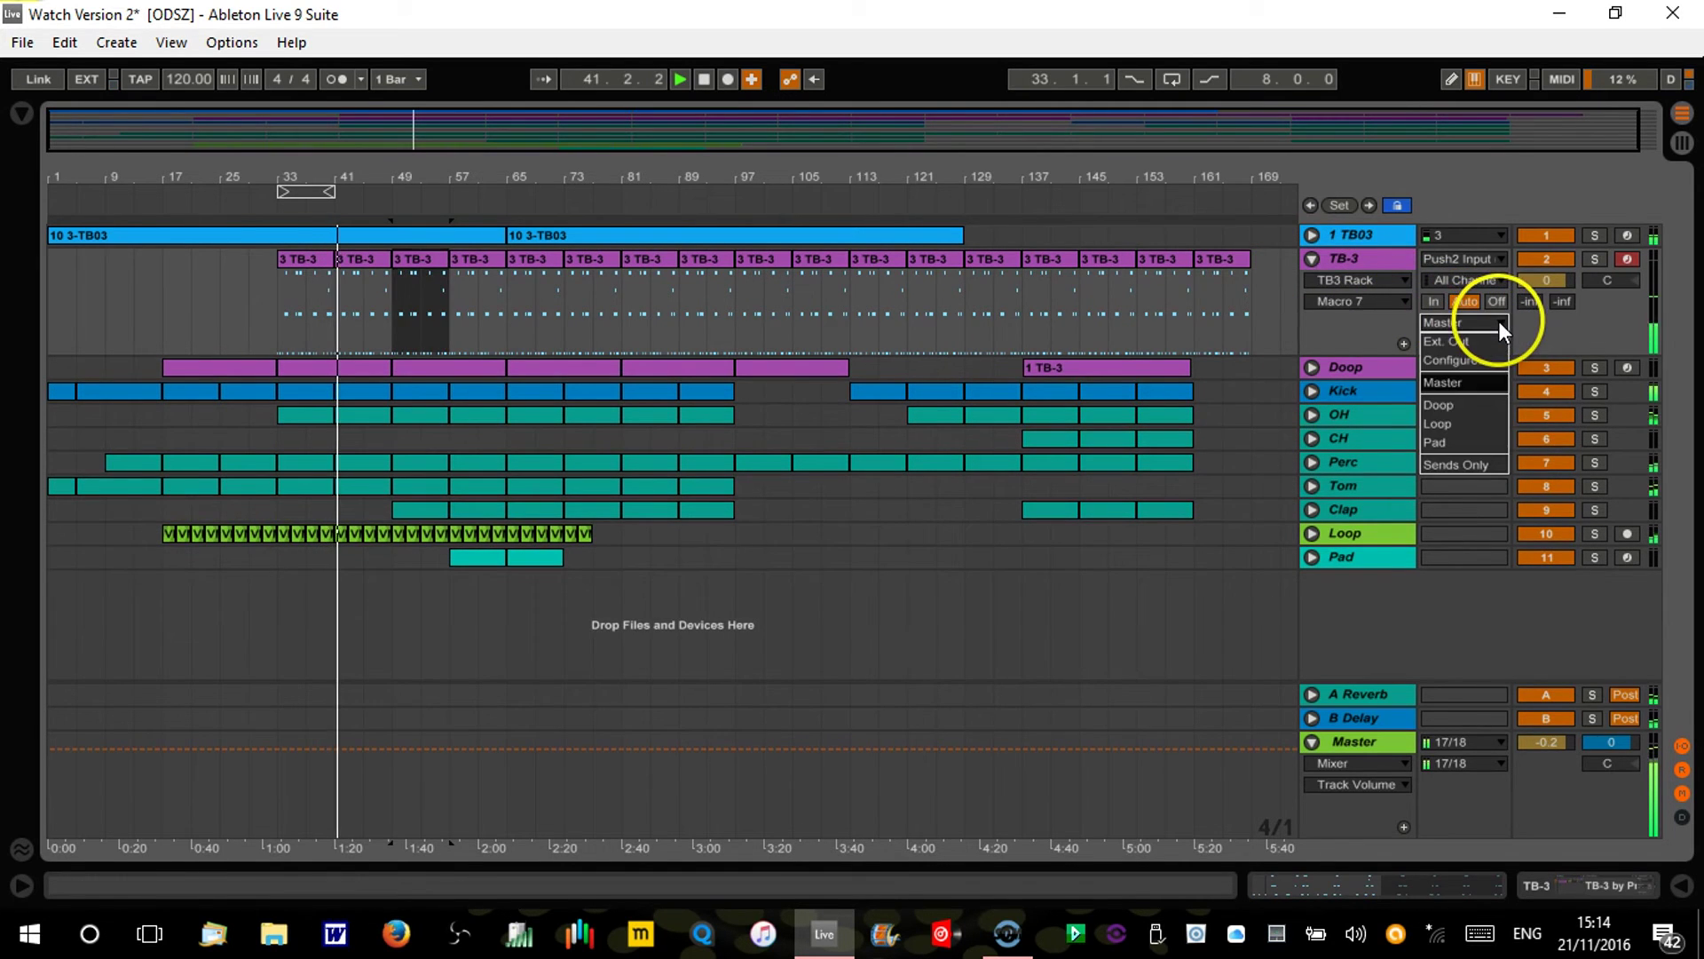
click(1482, 341)
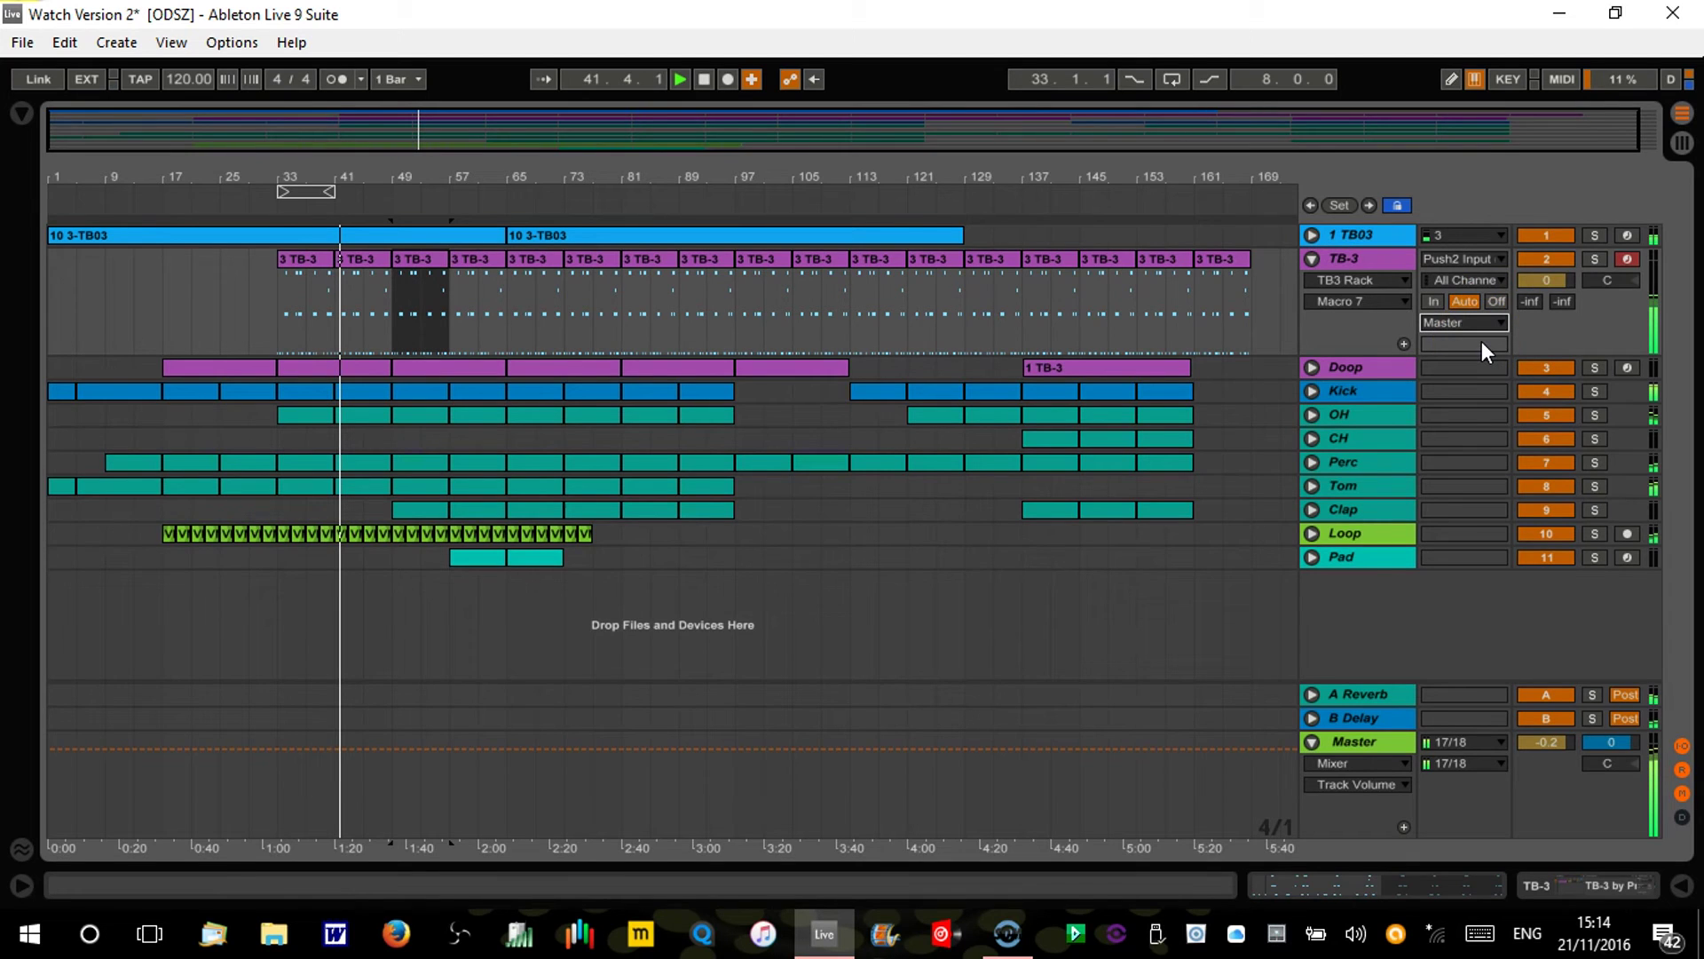
click(1502, 345)
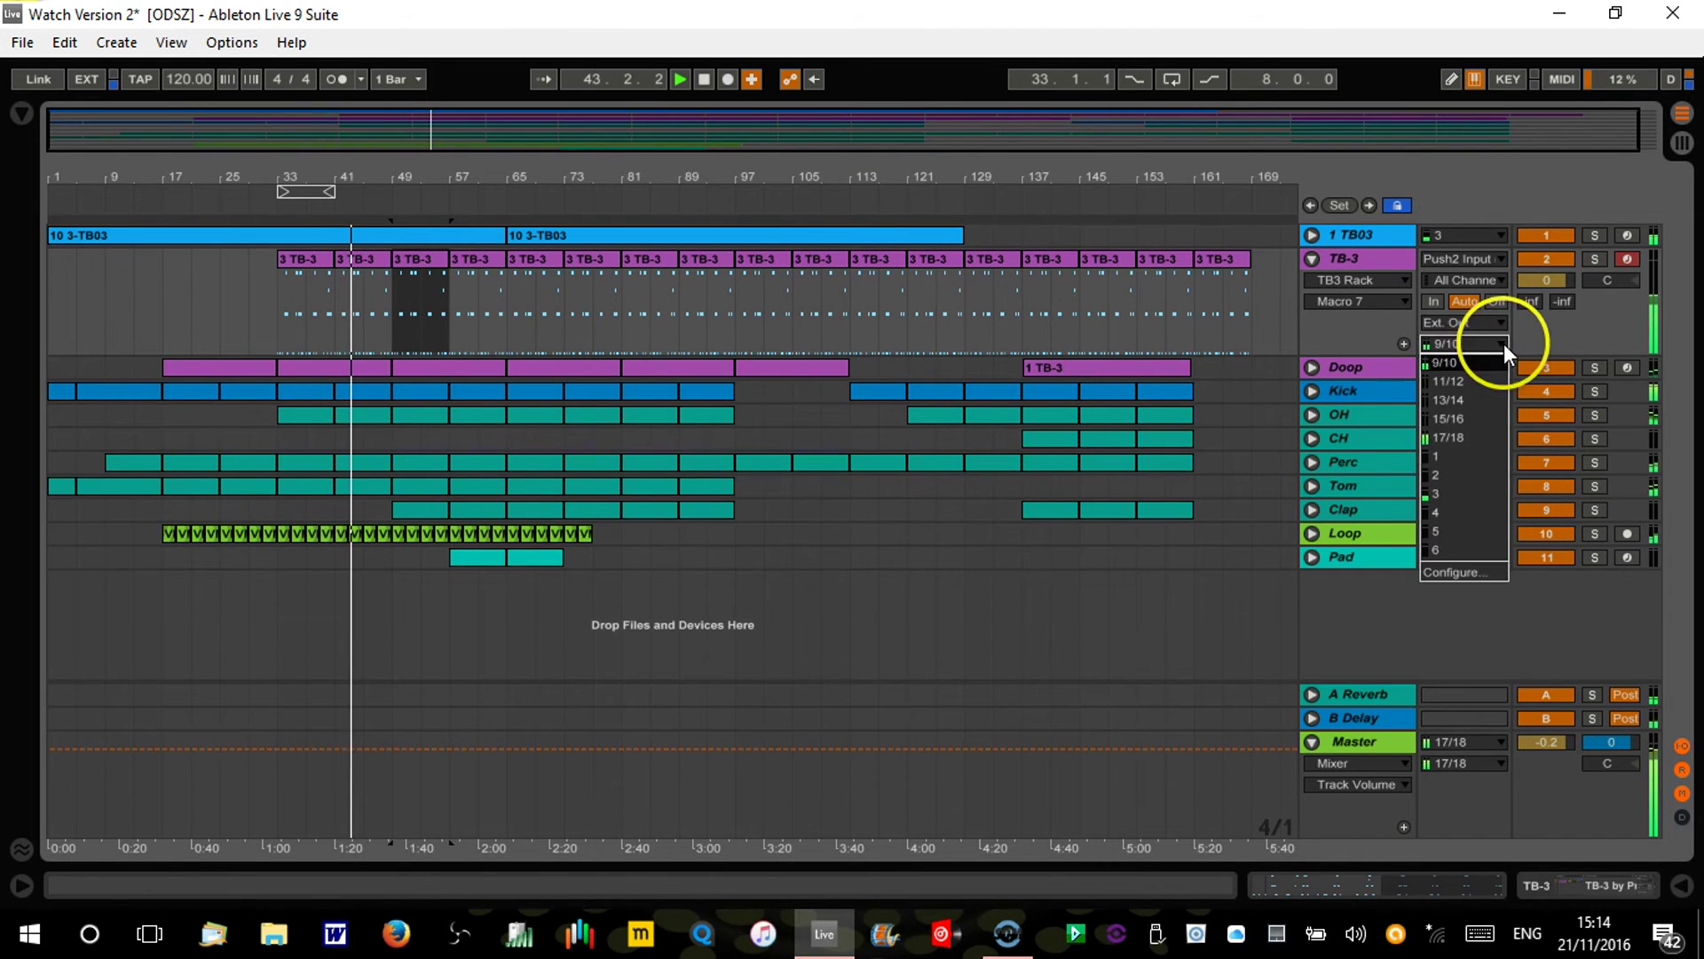
click(1478, 402)
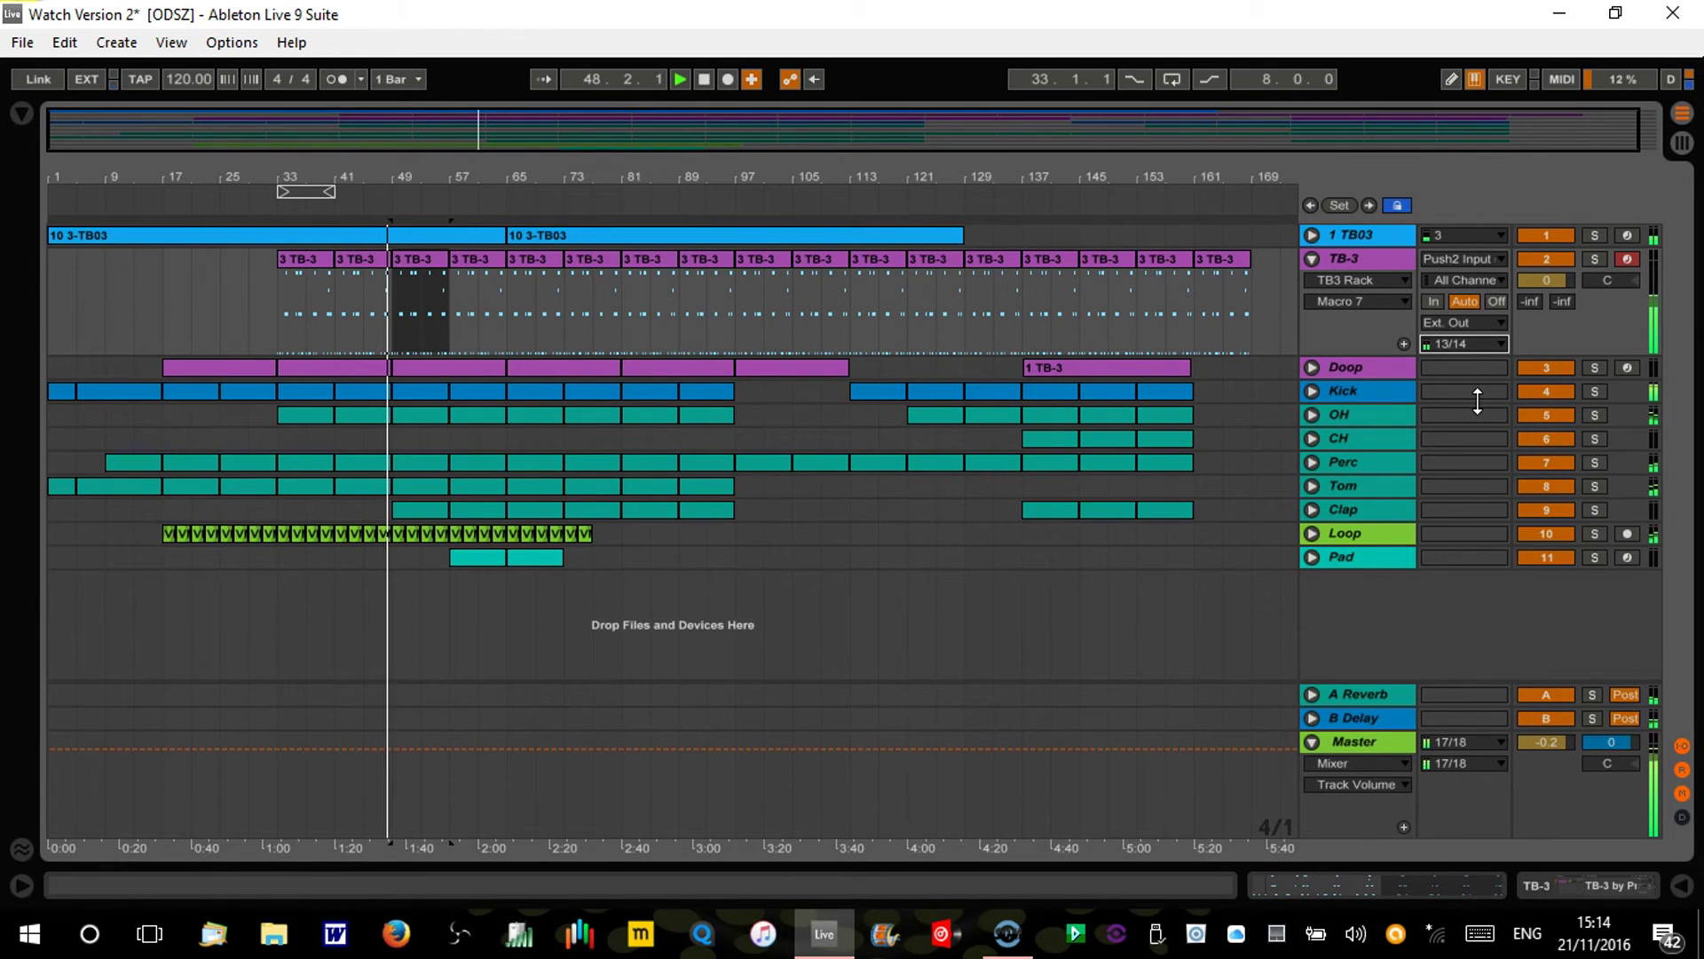
click(1381, 304)
click(1311, 260)
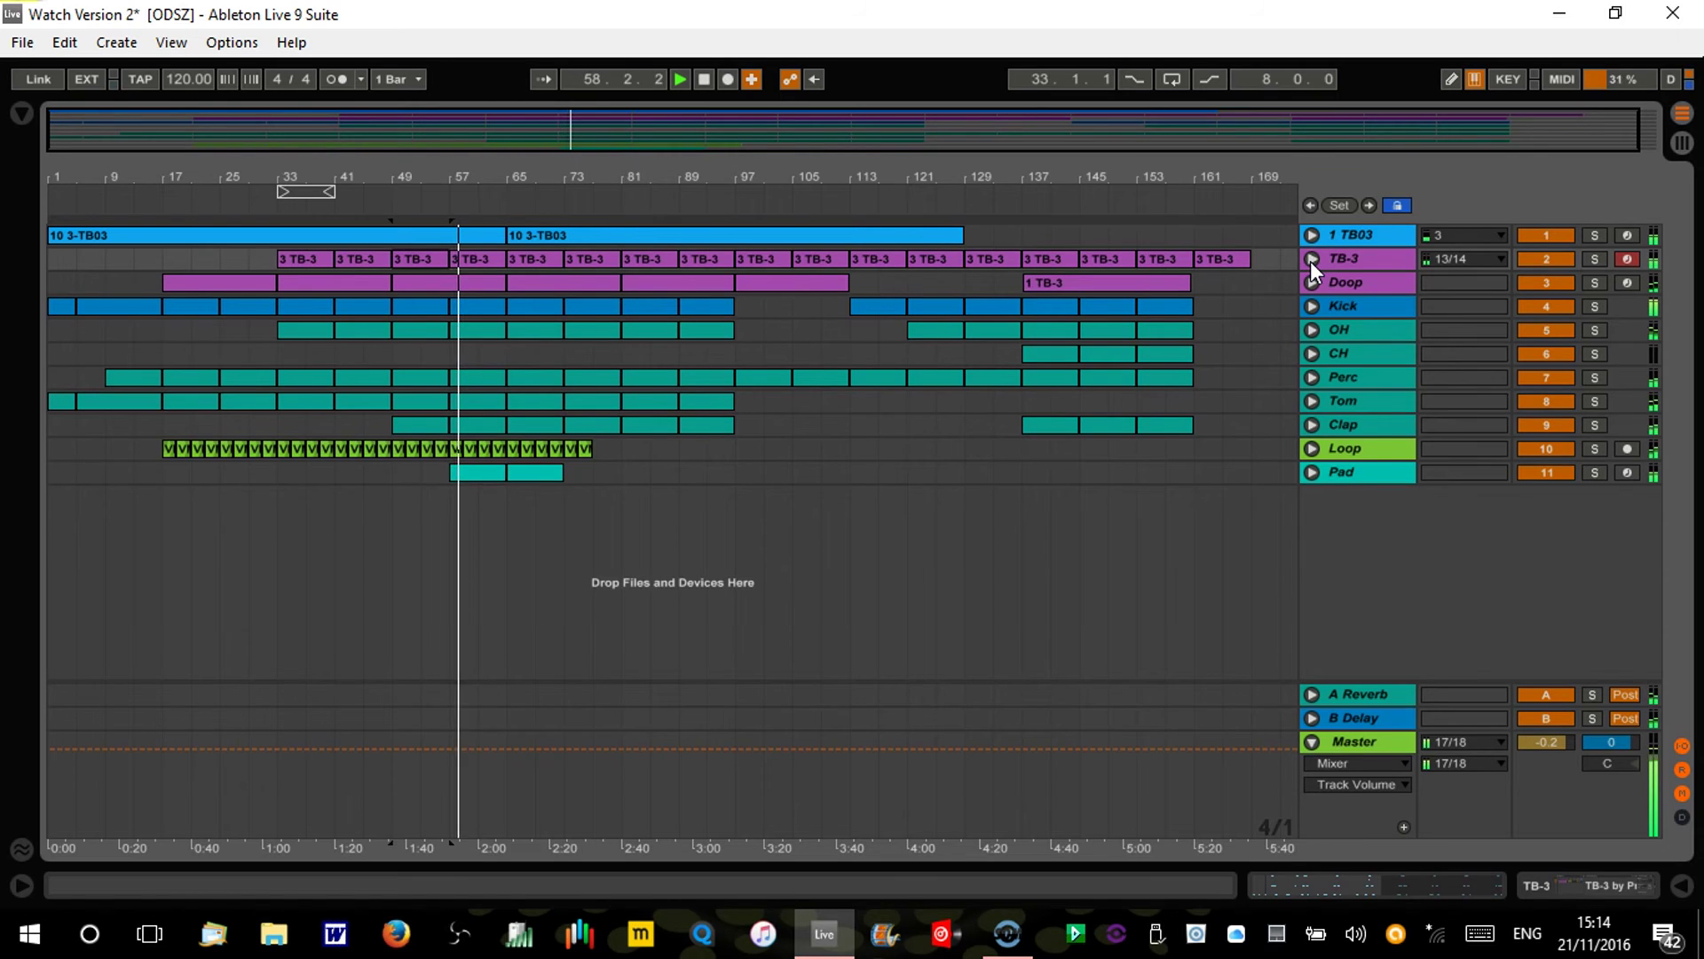
Step: Go through the tracks down to the Pad track and examine its device chain, leaving the device view closed
key(Down)
key(Down)
key(Down)
key(Down)
key(Down)
key(Down)
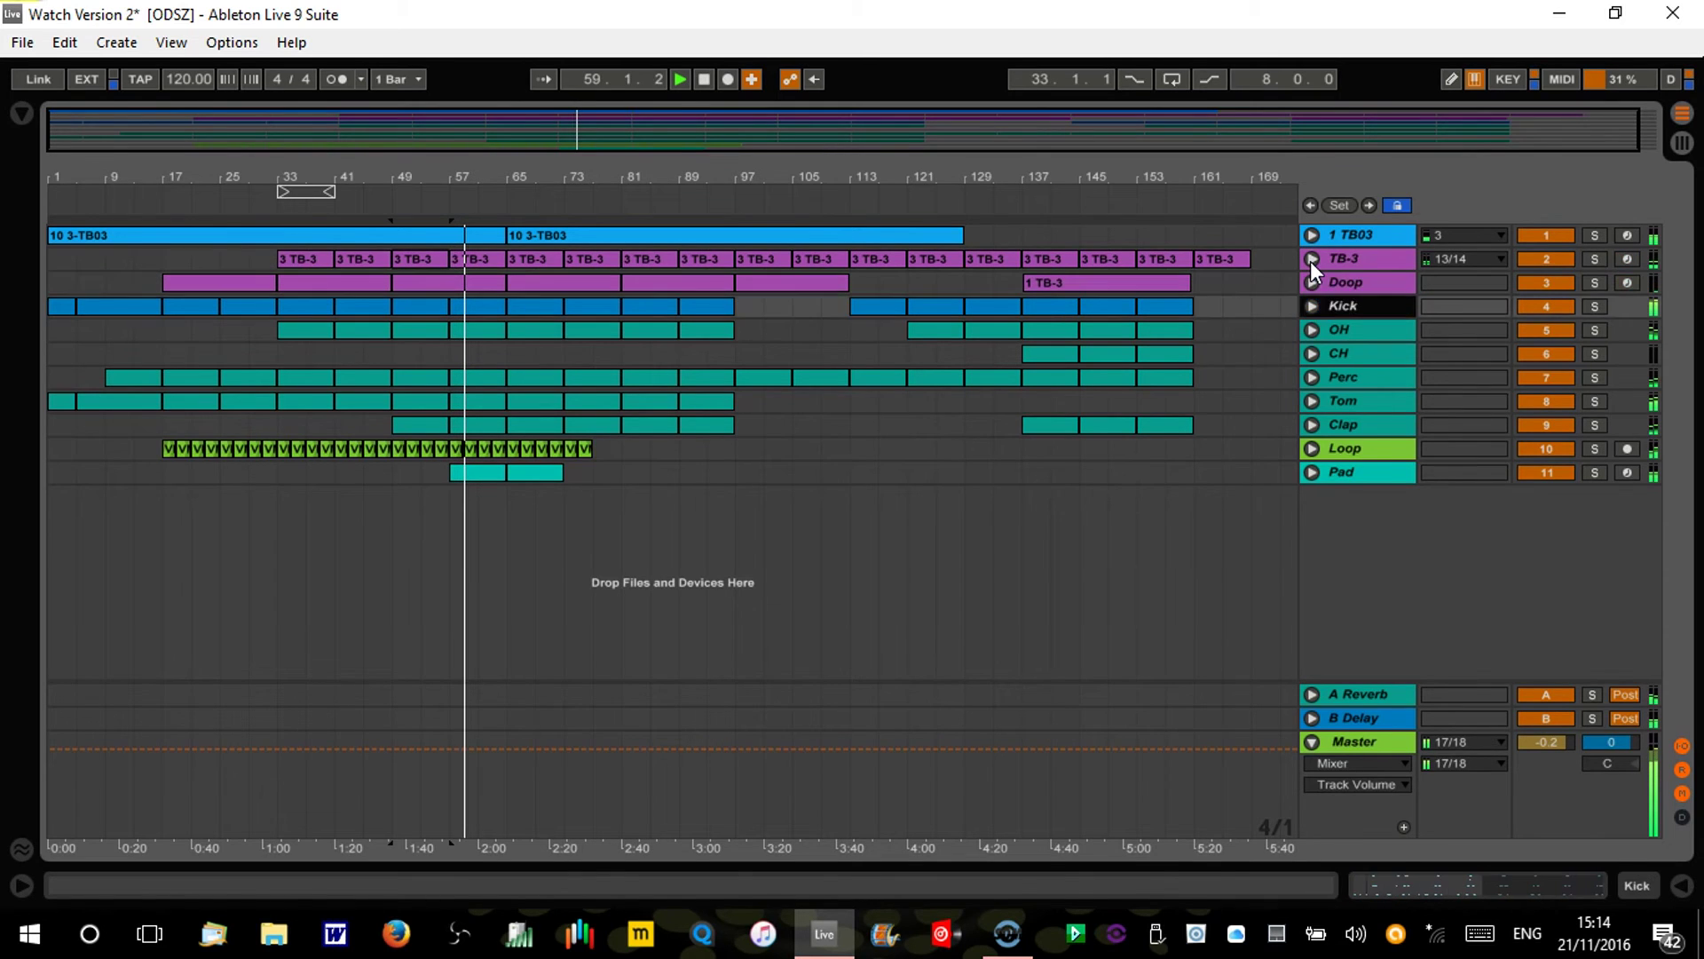
key(Down)
key(Down)
key(Down)
key(Down)
key(Down)
key(Down)
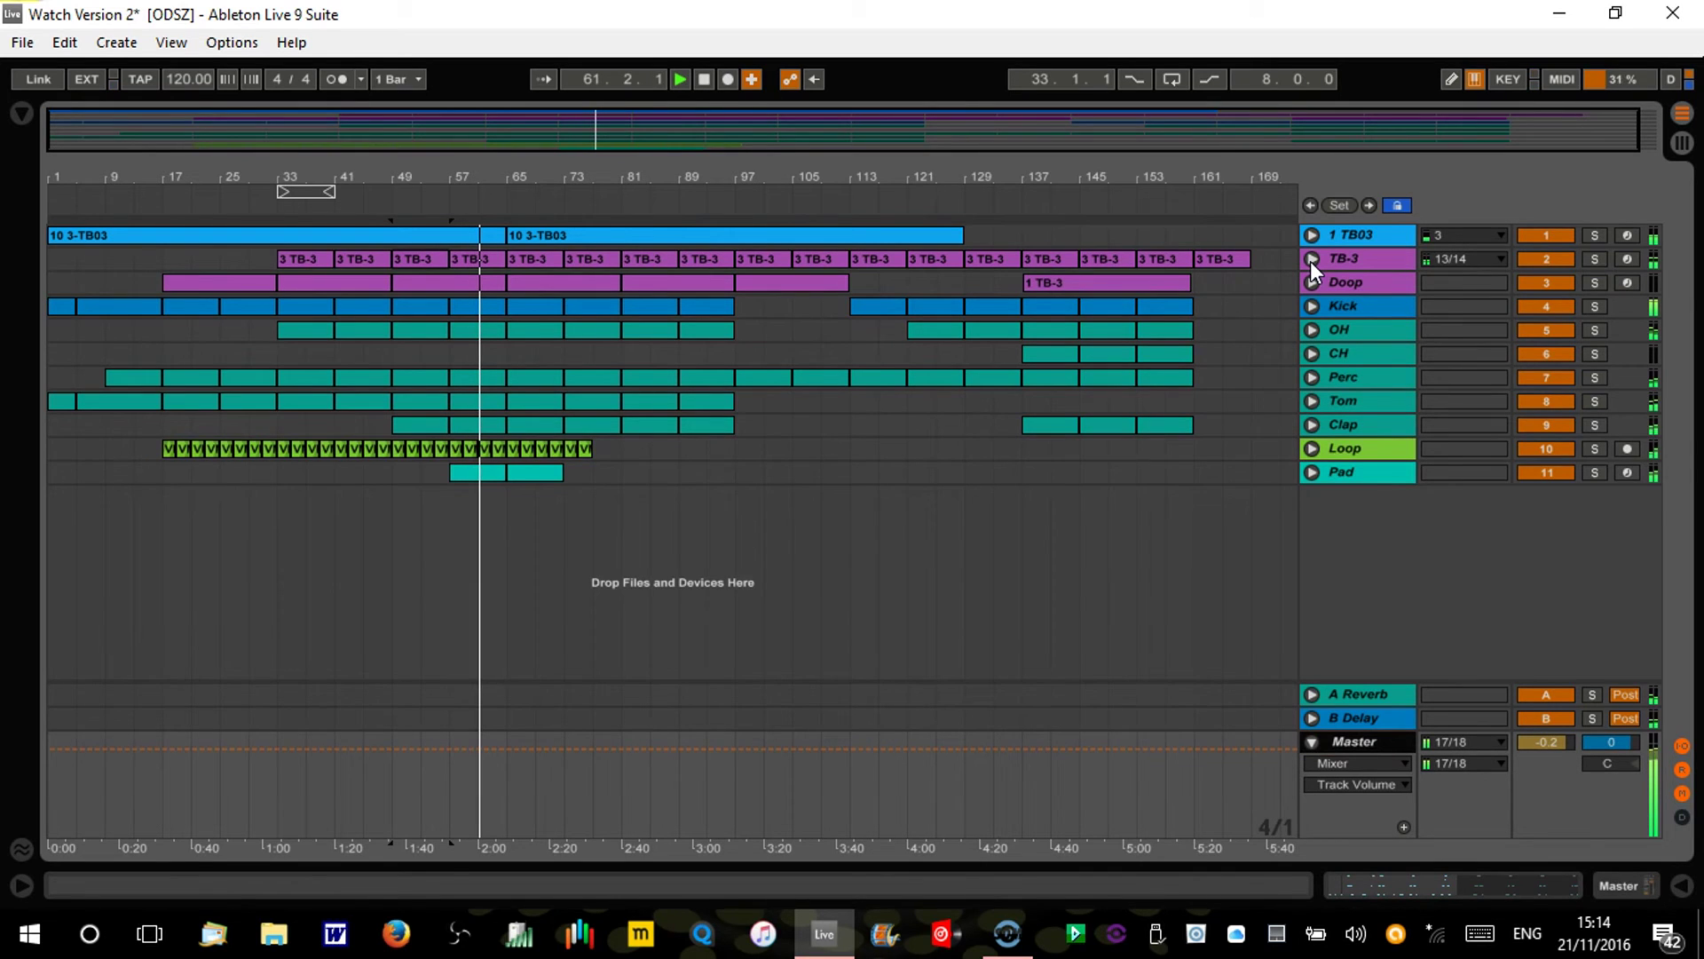
click(1349, 474)
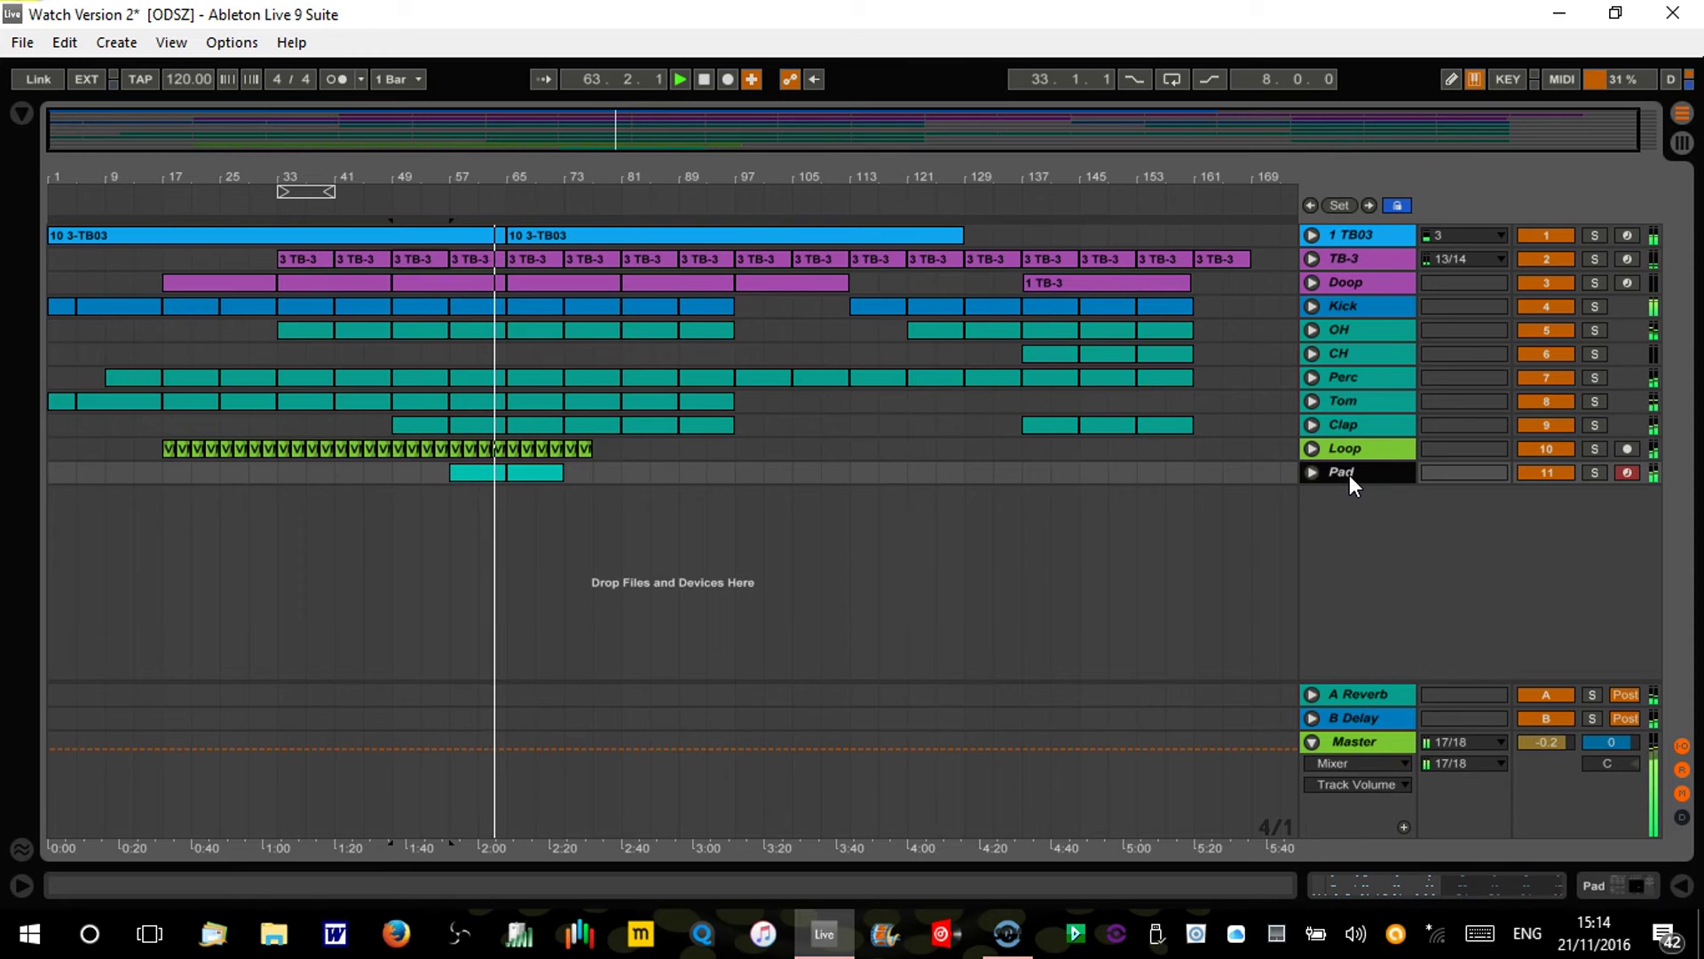
key(ctrl+alt+l)
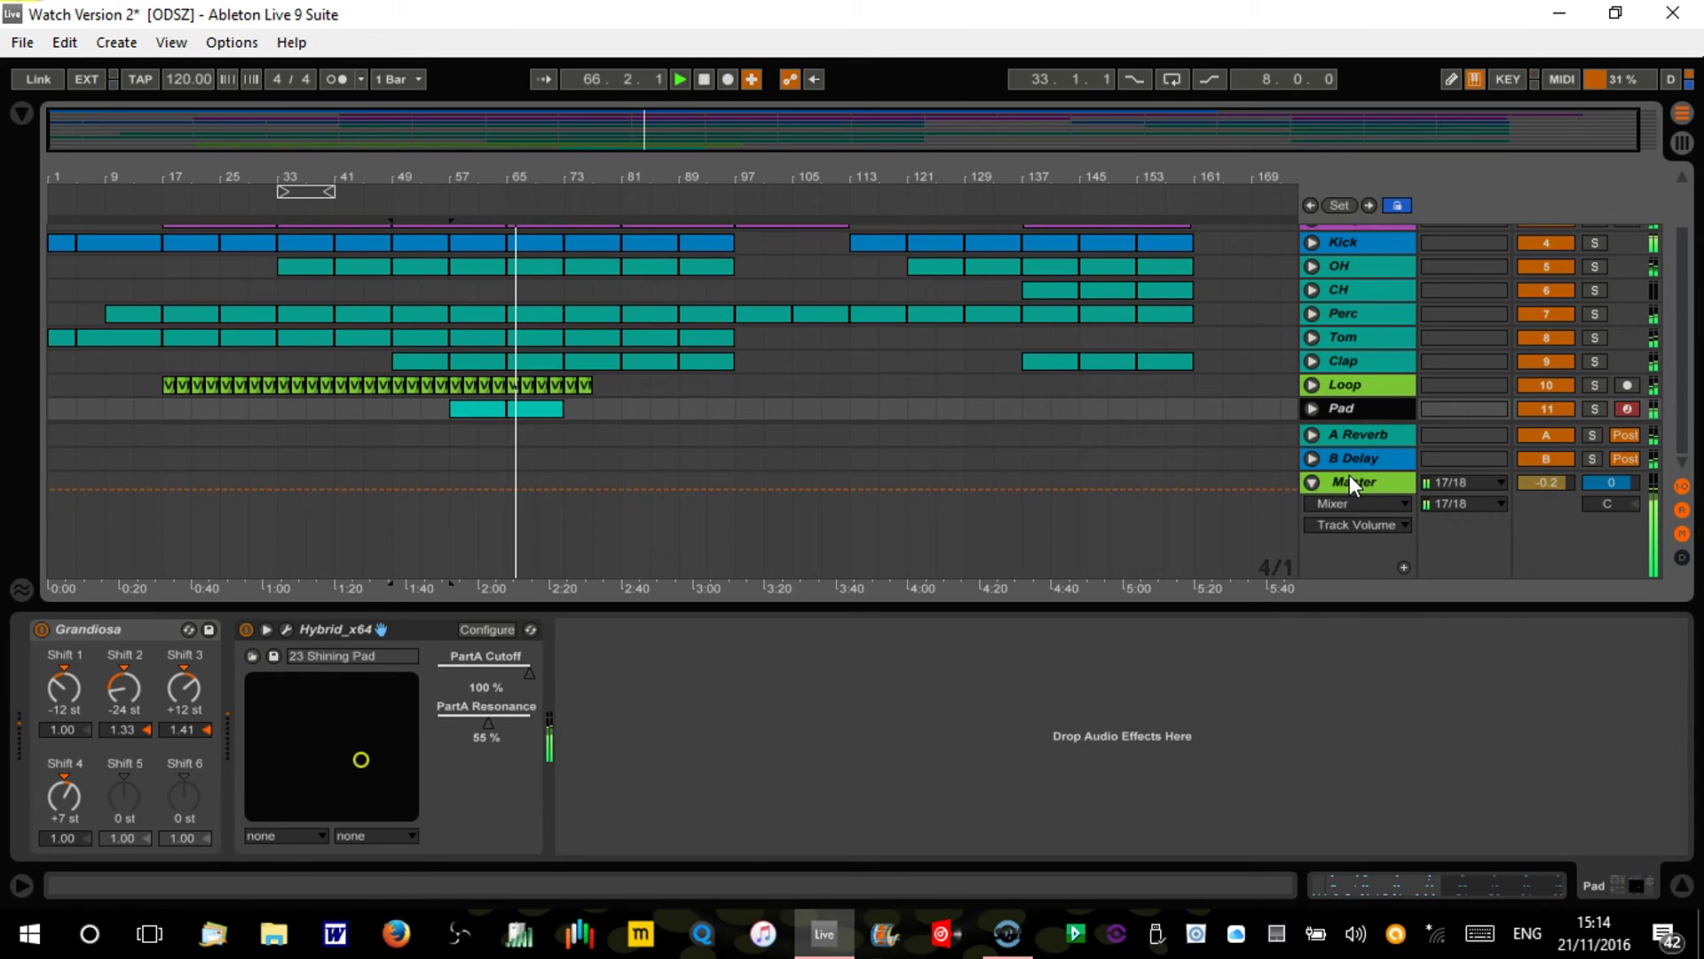
click(1682, 886)
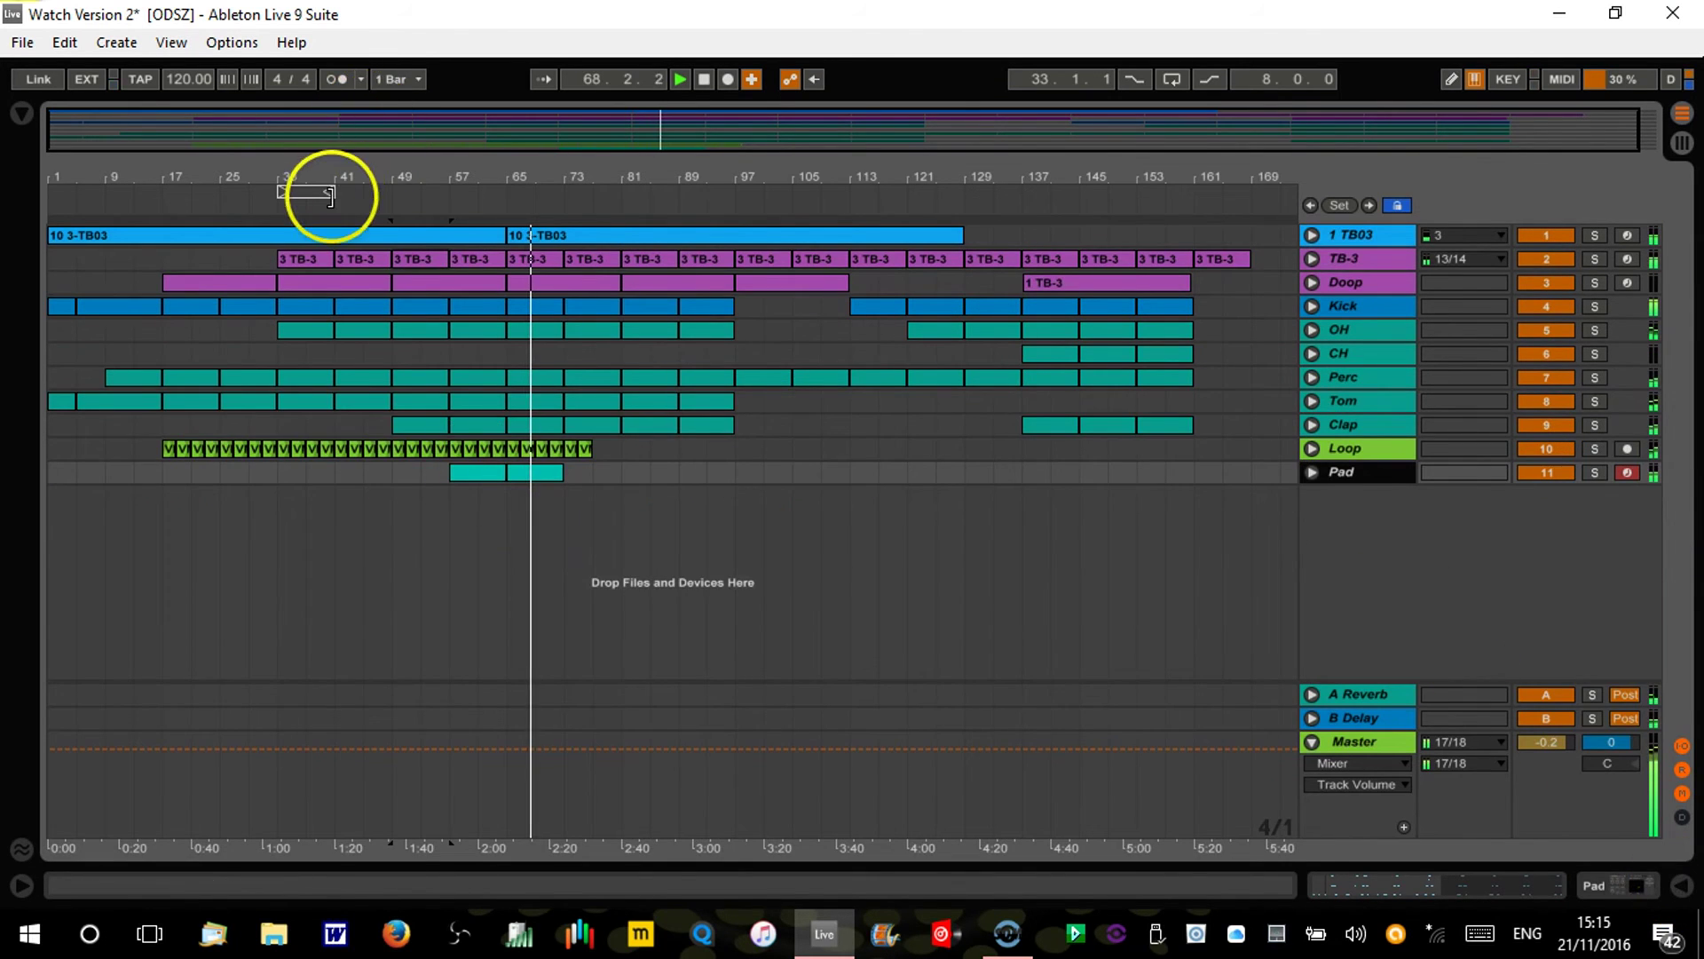
Step: Extend the loop region to 16 bars and shift it to start at bar 49
drag(330, 197, 385, 195)
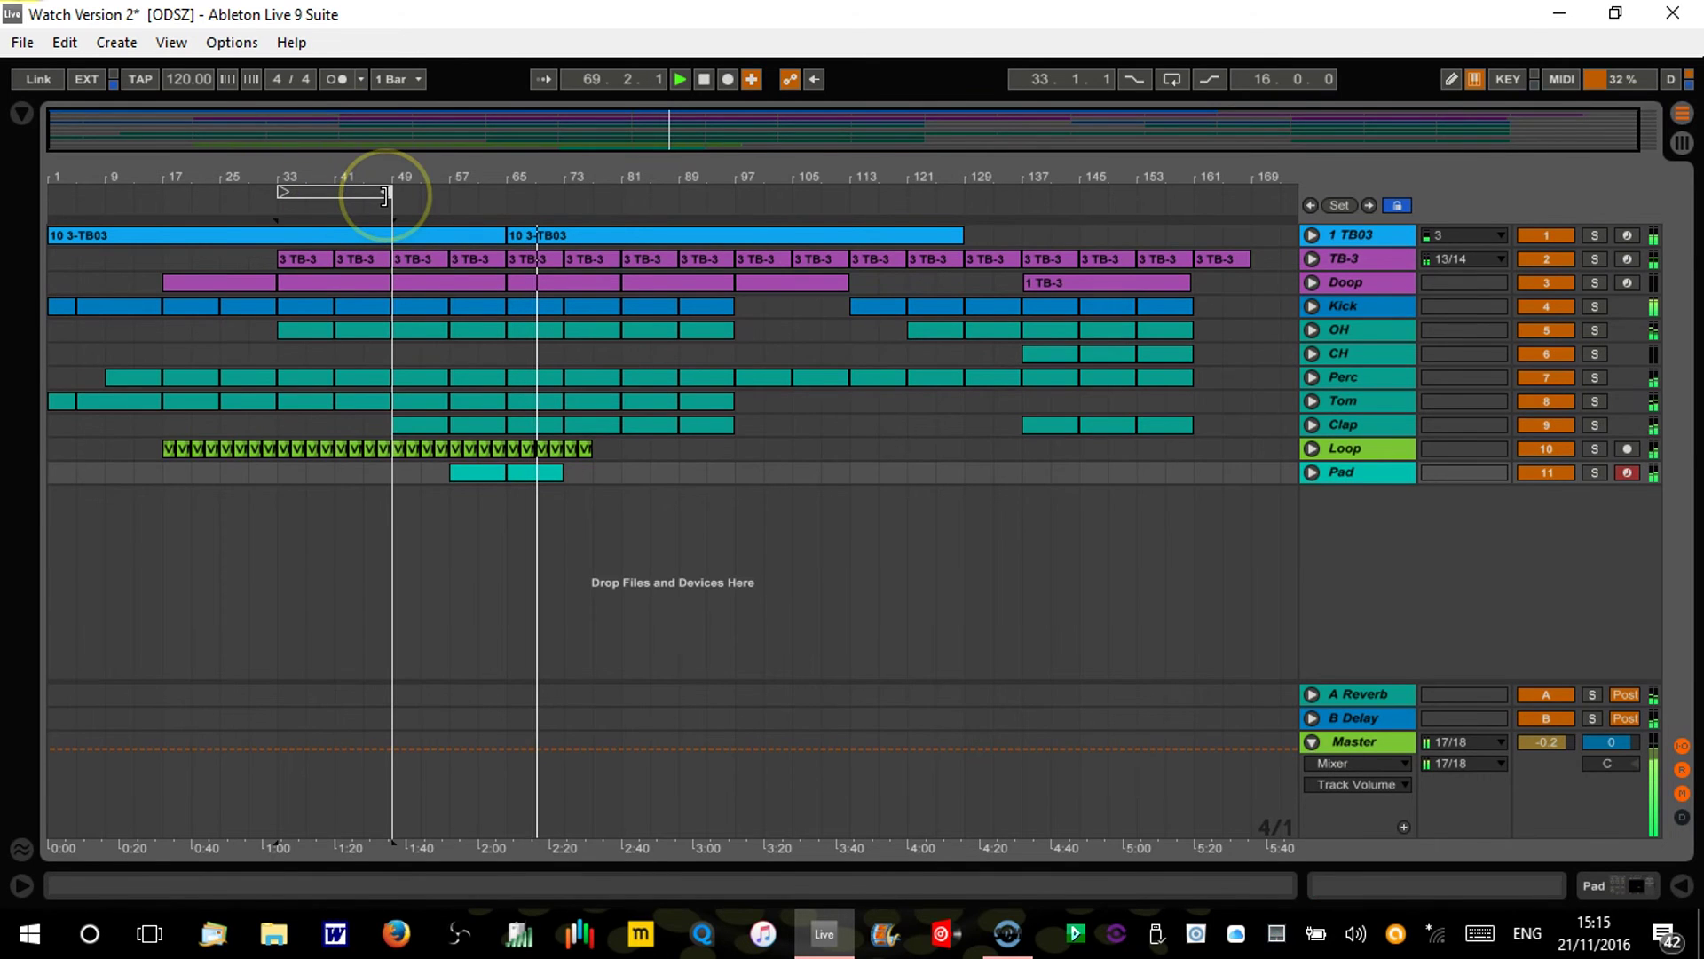
click(360, 192)
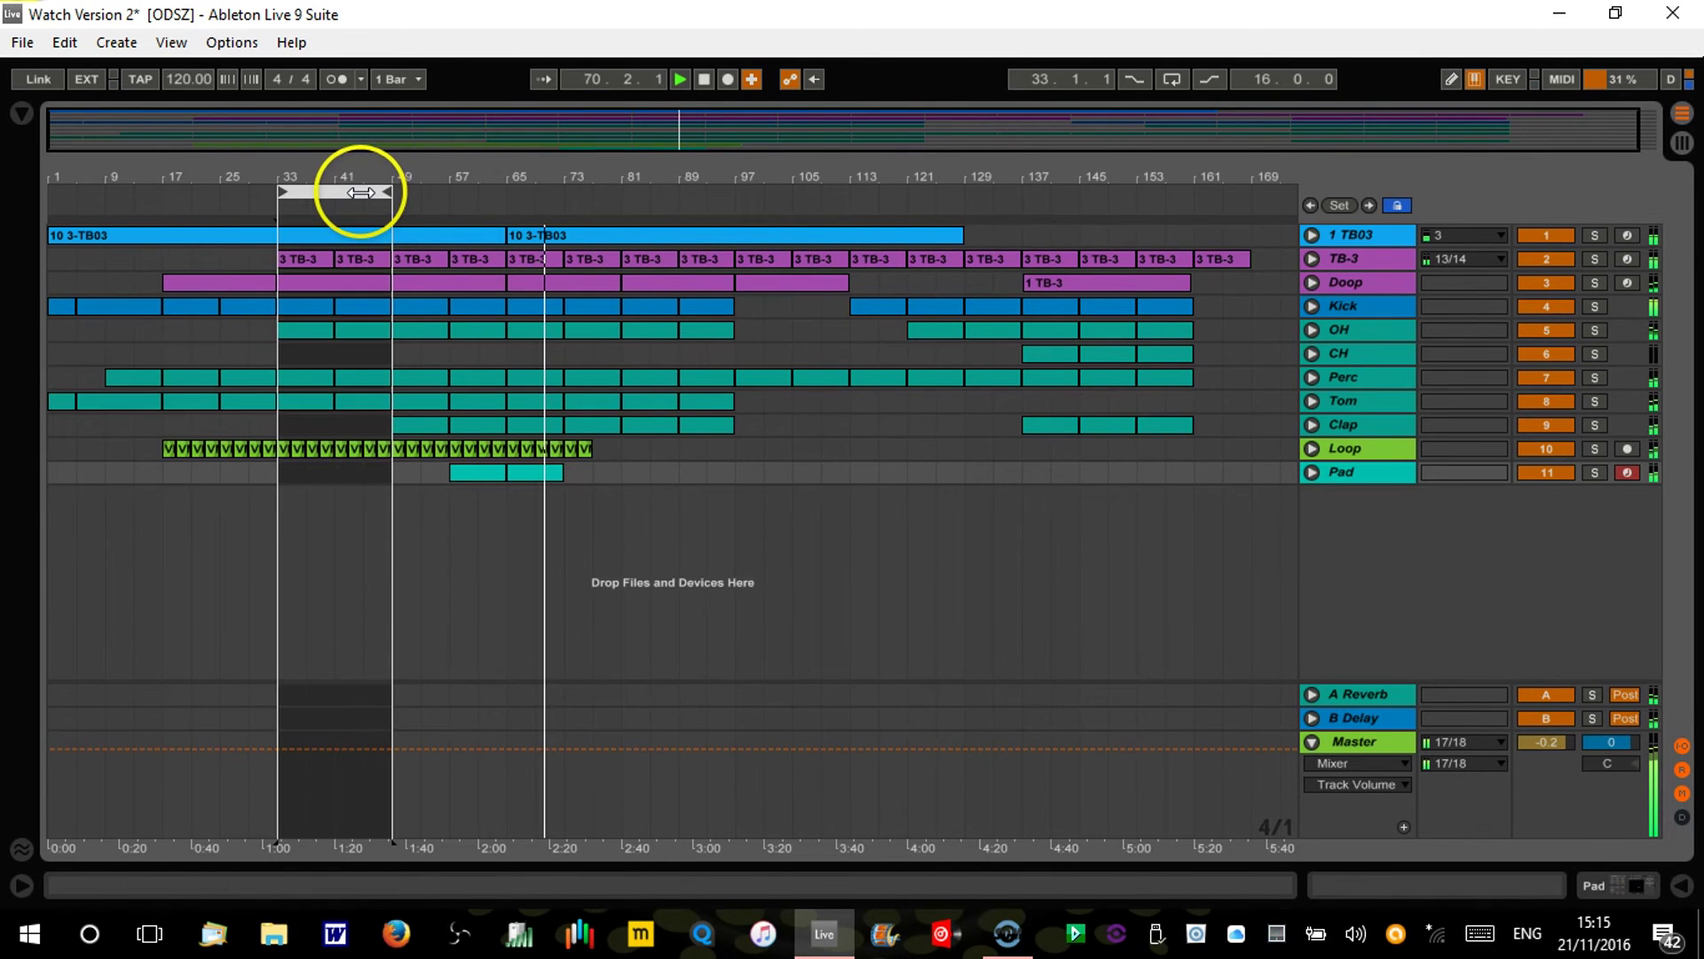
key(Up)
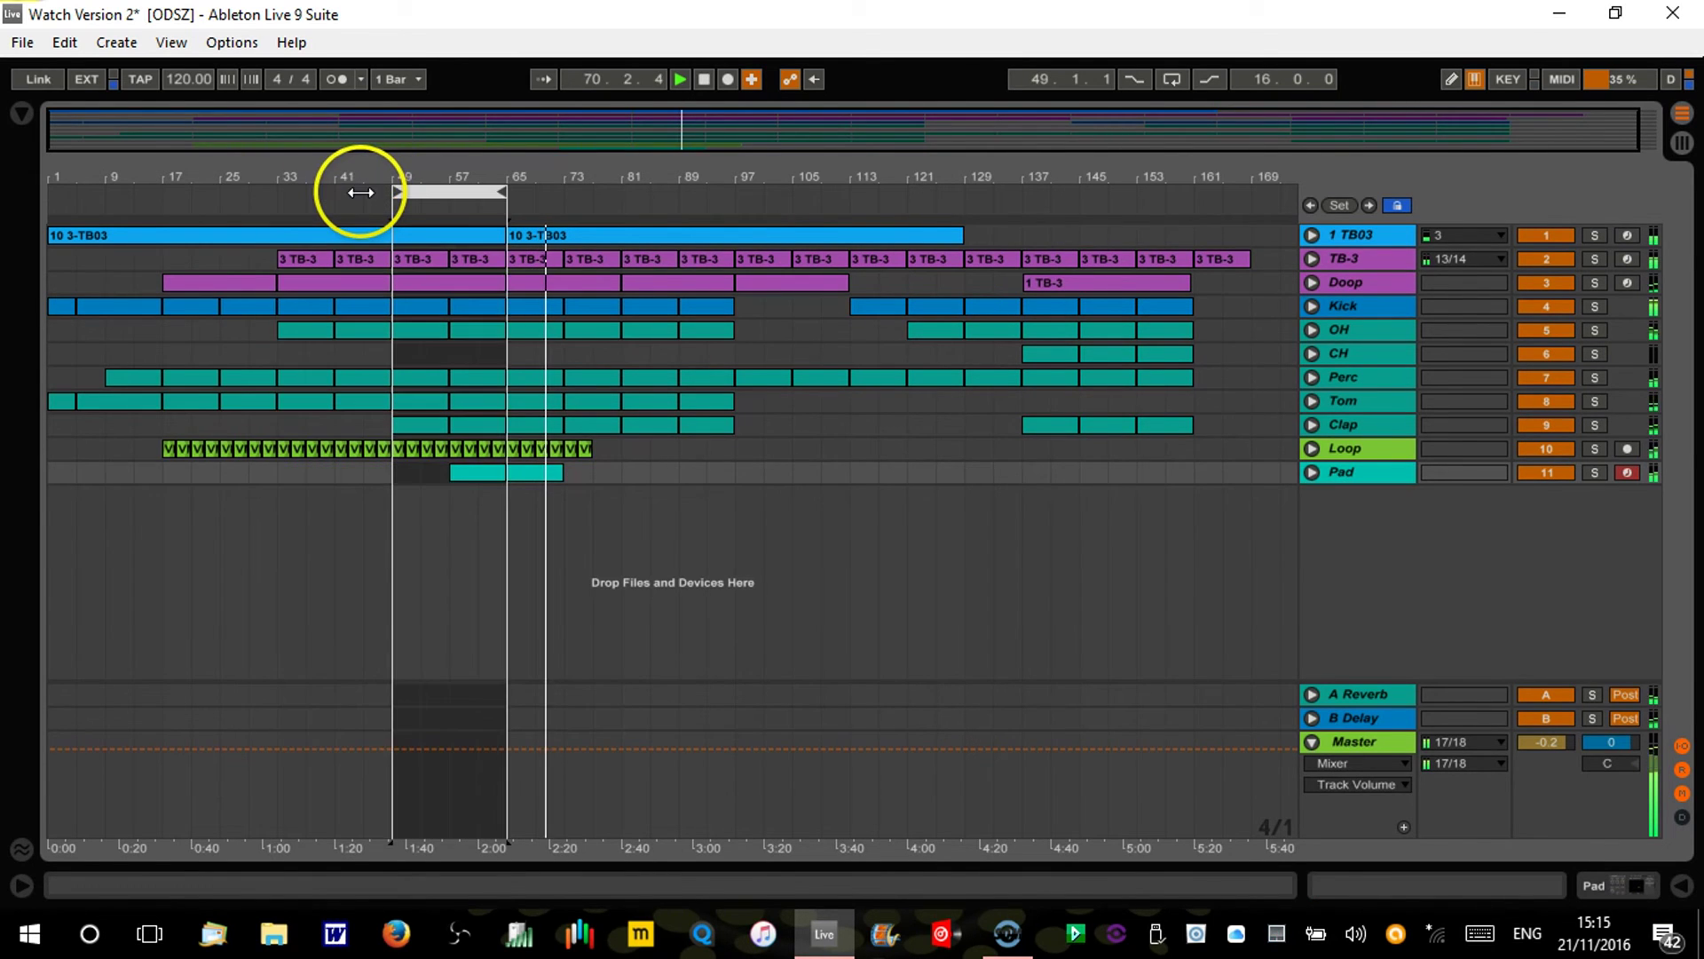
Step: Delete the Pad clip at bar 57, stop playback, and duplicate the clip at bar 65 so the Pad fills bars 65 to 81
click(479, 472)
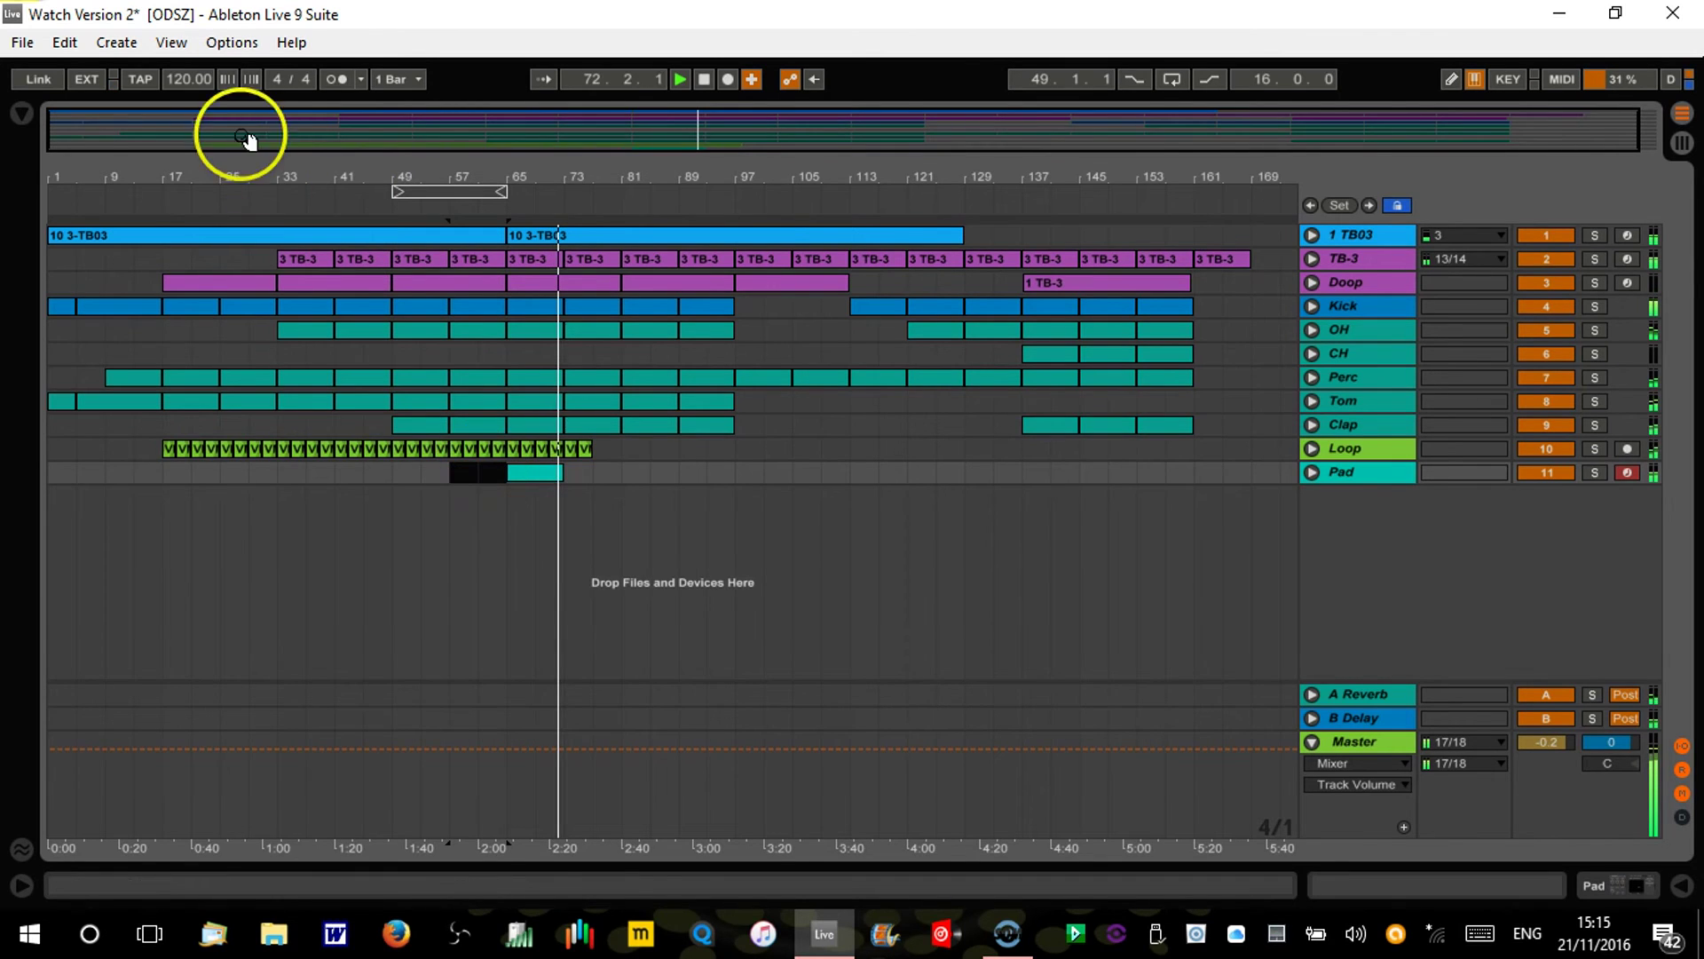
click(430, 187)
key(Down)
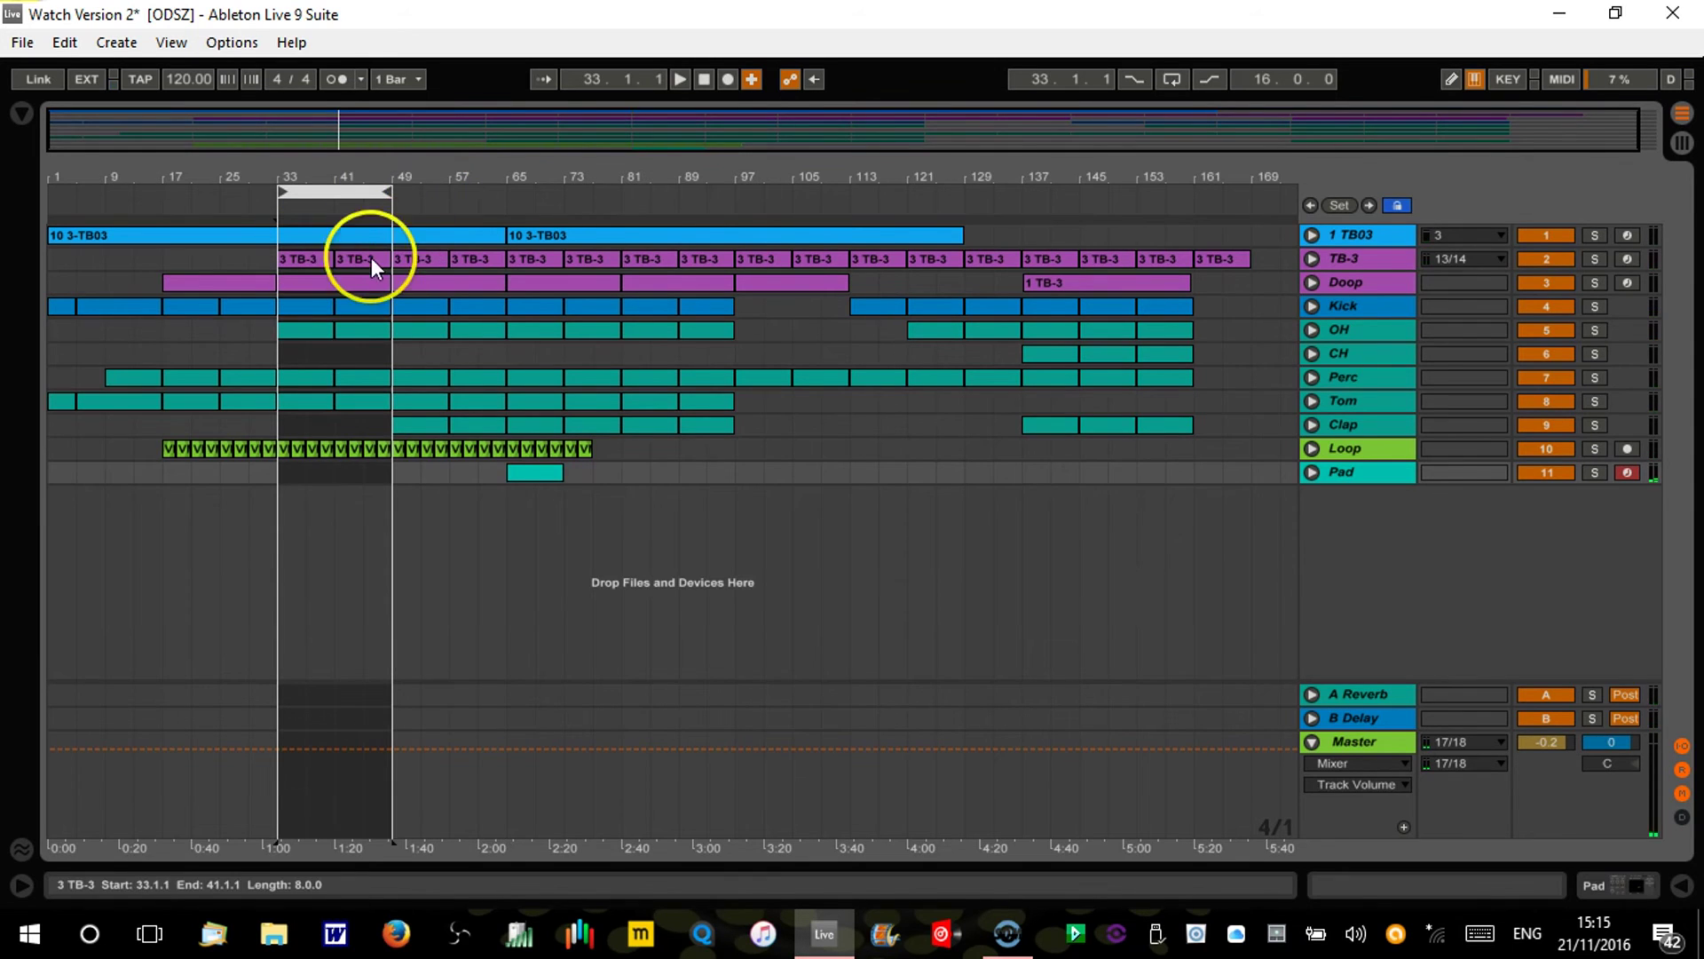
key(Up)
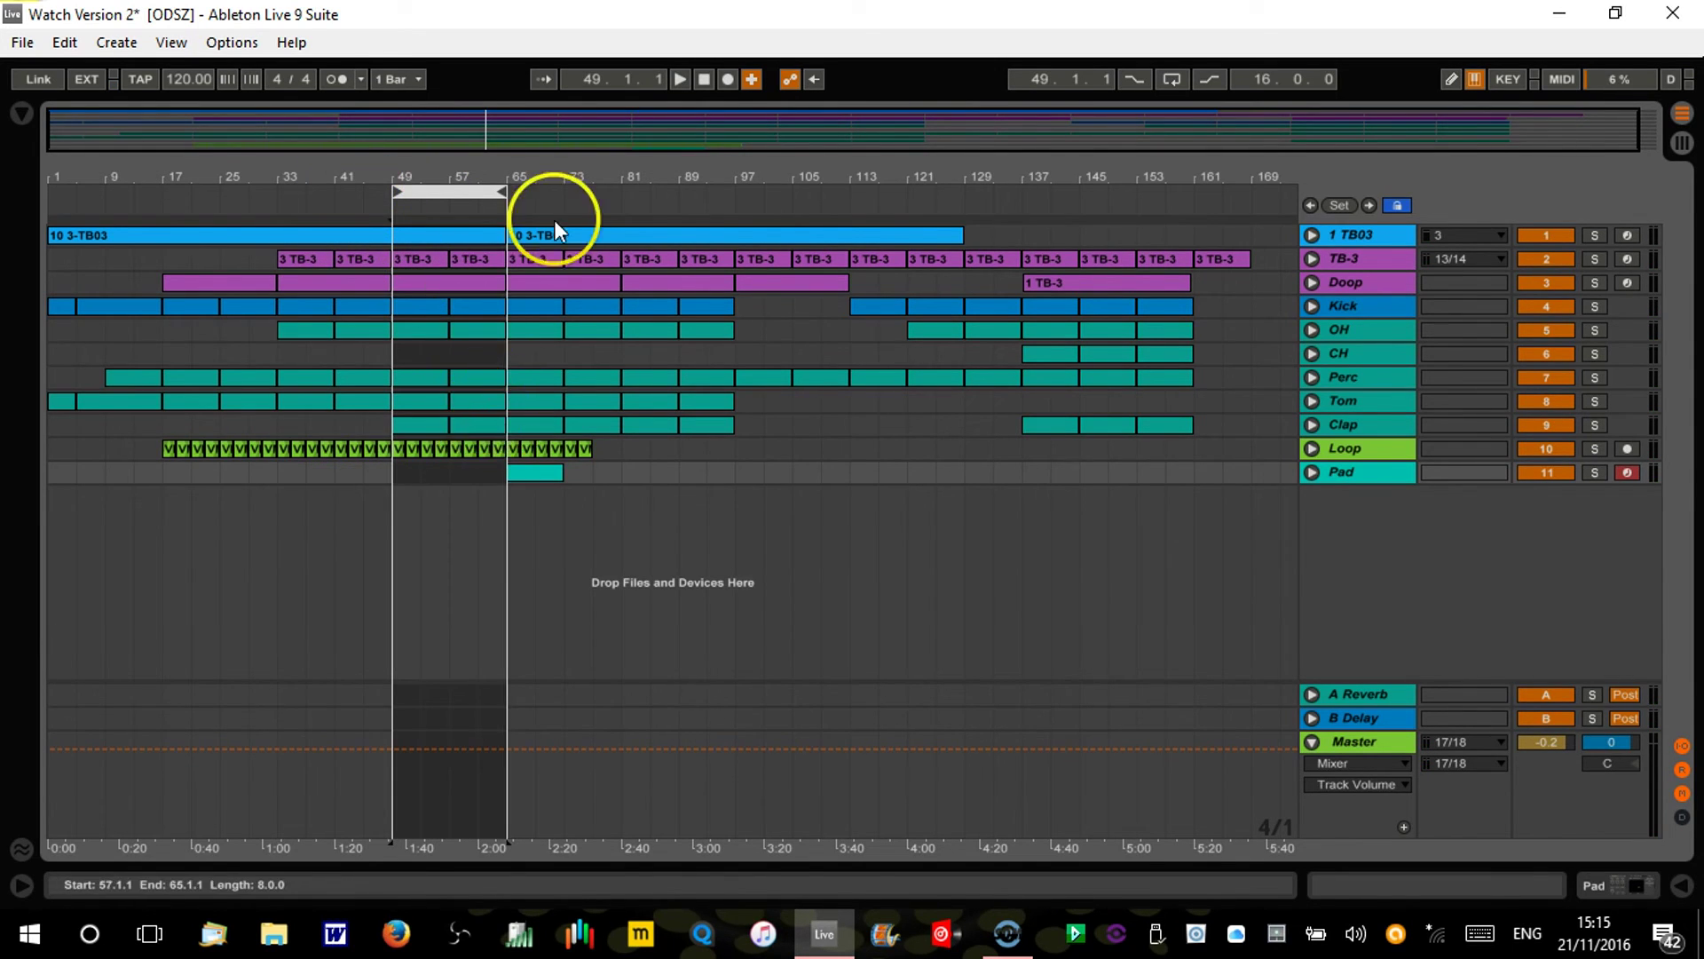
click(551, 470)
key(ctrl+d)
Step: Shift the 16-bar loop region to start at bar 65, and play the arrangement from about bar 33 with the TB-3 track unfolded
click(452, 193)
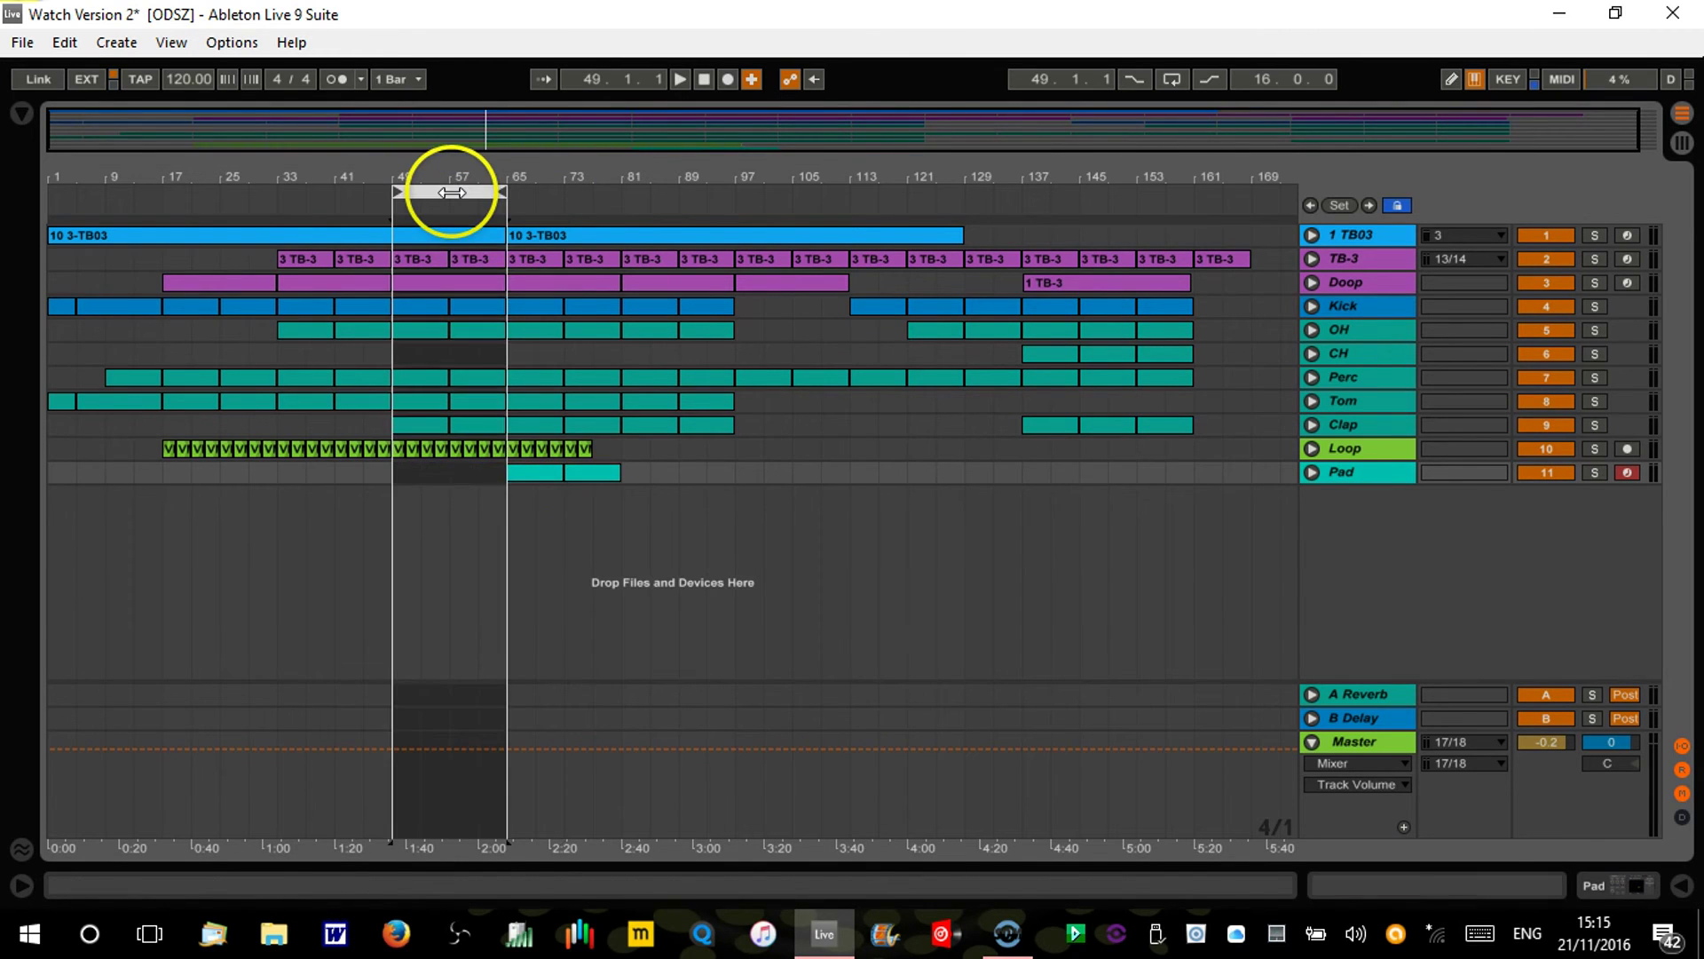
key(Up)
click(278, 193)
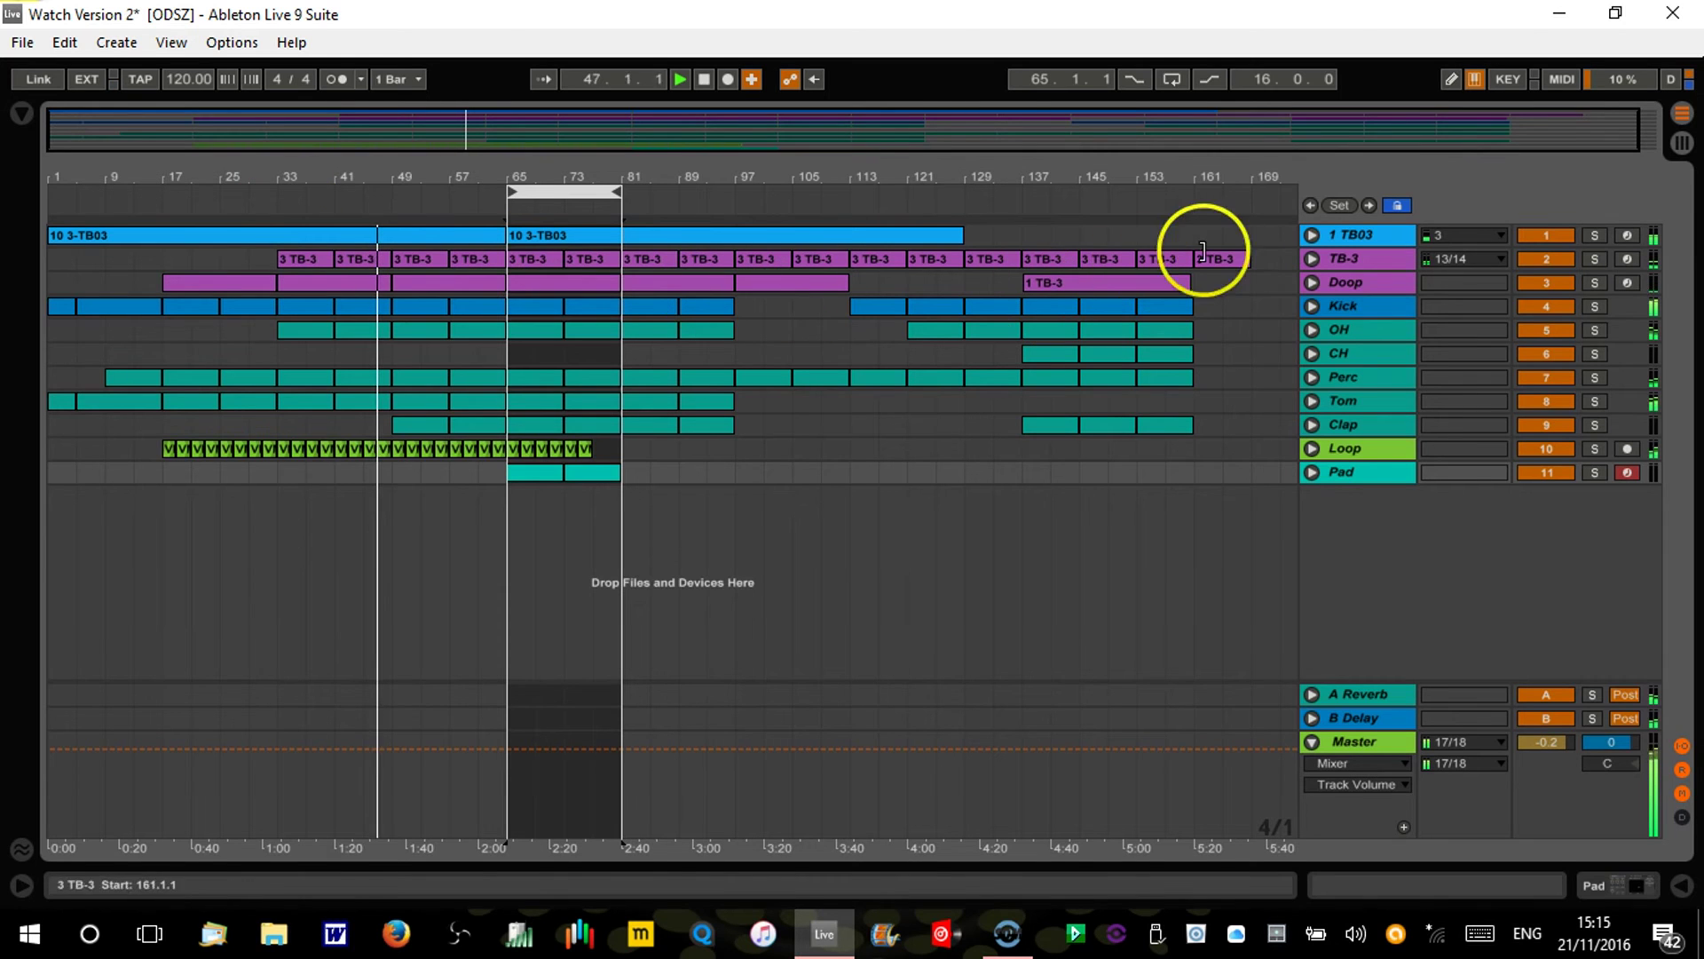
click(1313, 258)
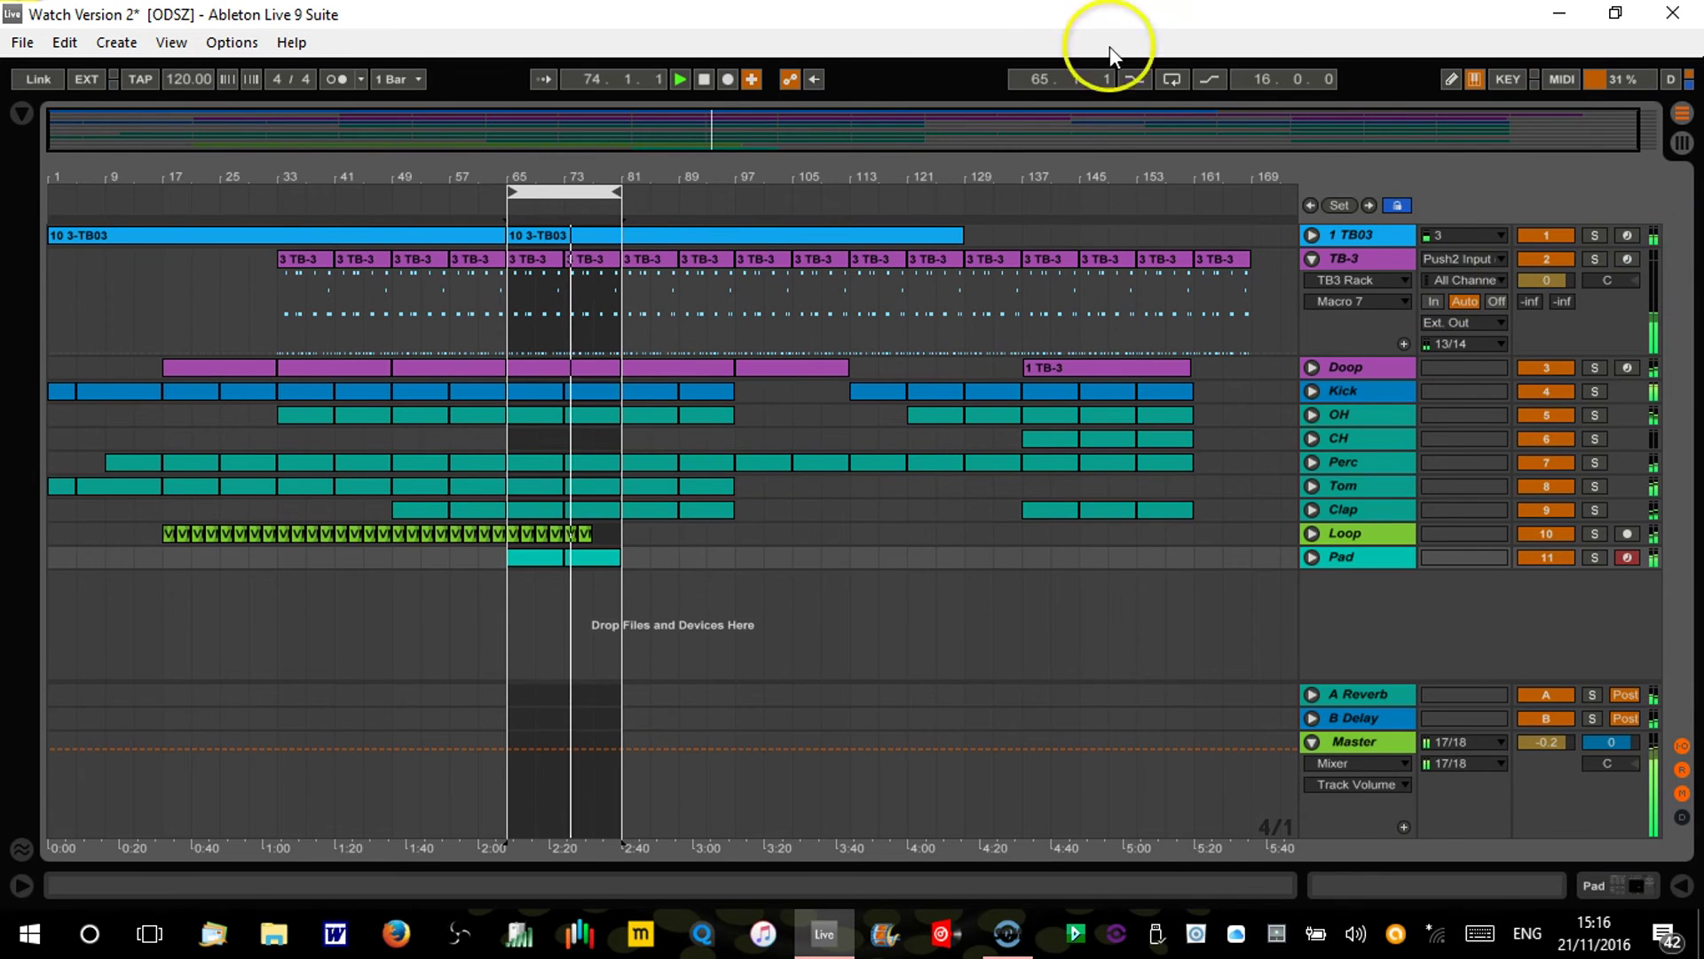
Step: Switch on looping for bars 65 to 81 and show the Pad track's device chain
click(1172, 79)
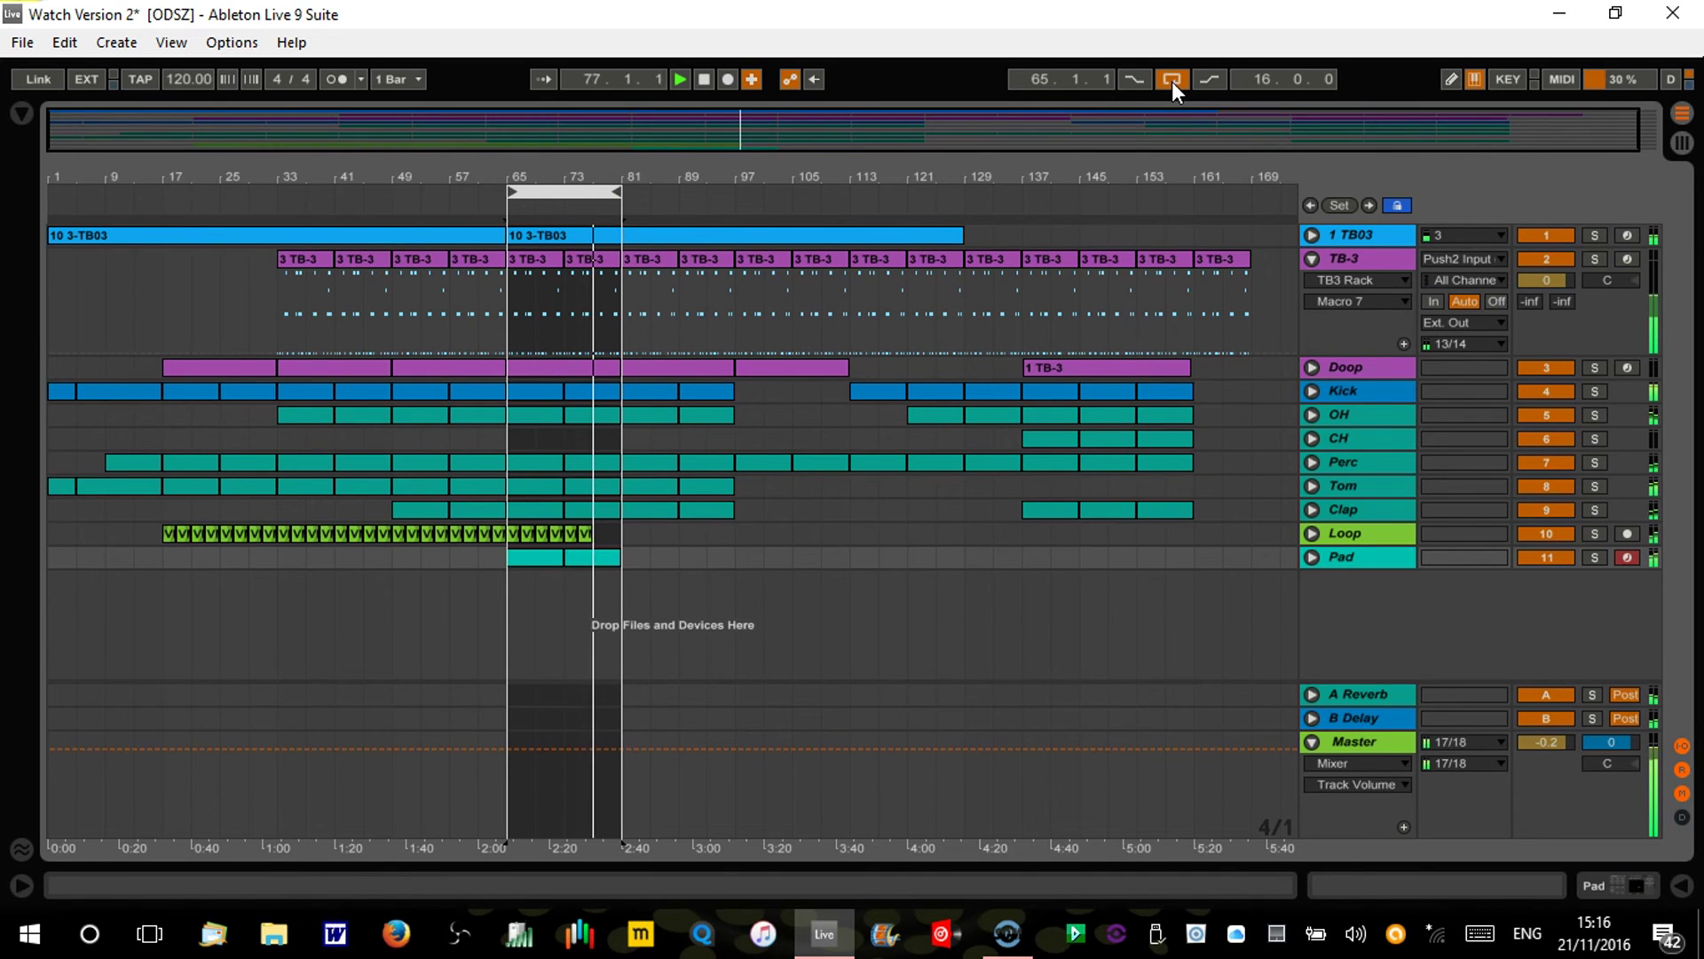
key(ctrl+alt+l)
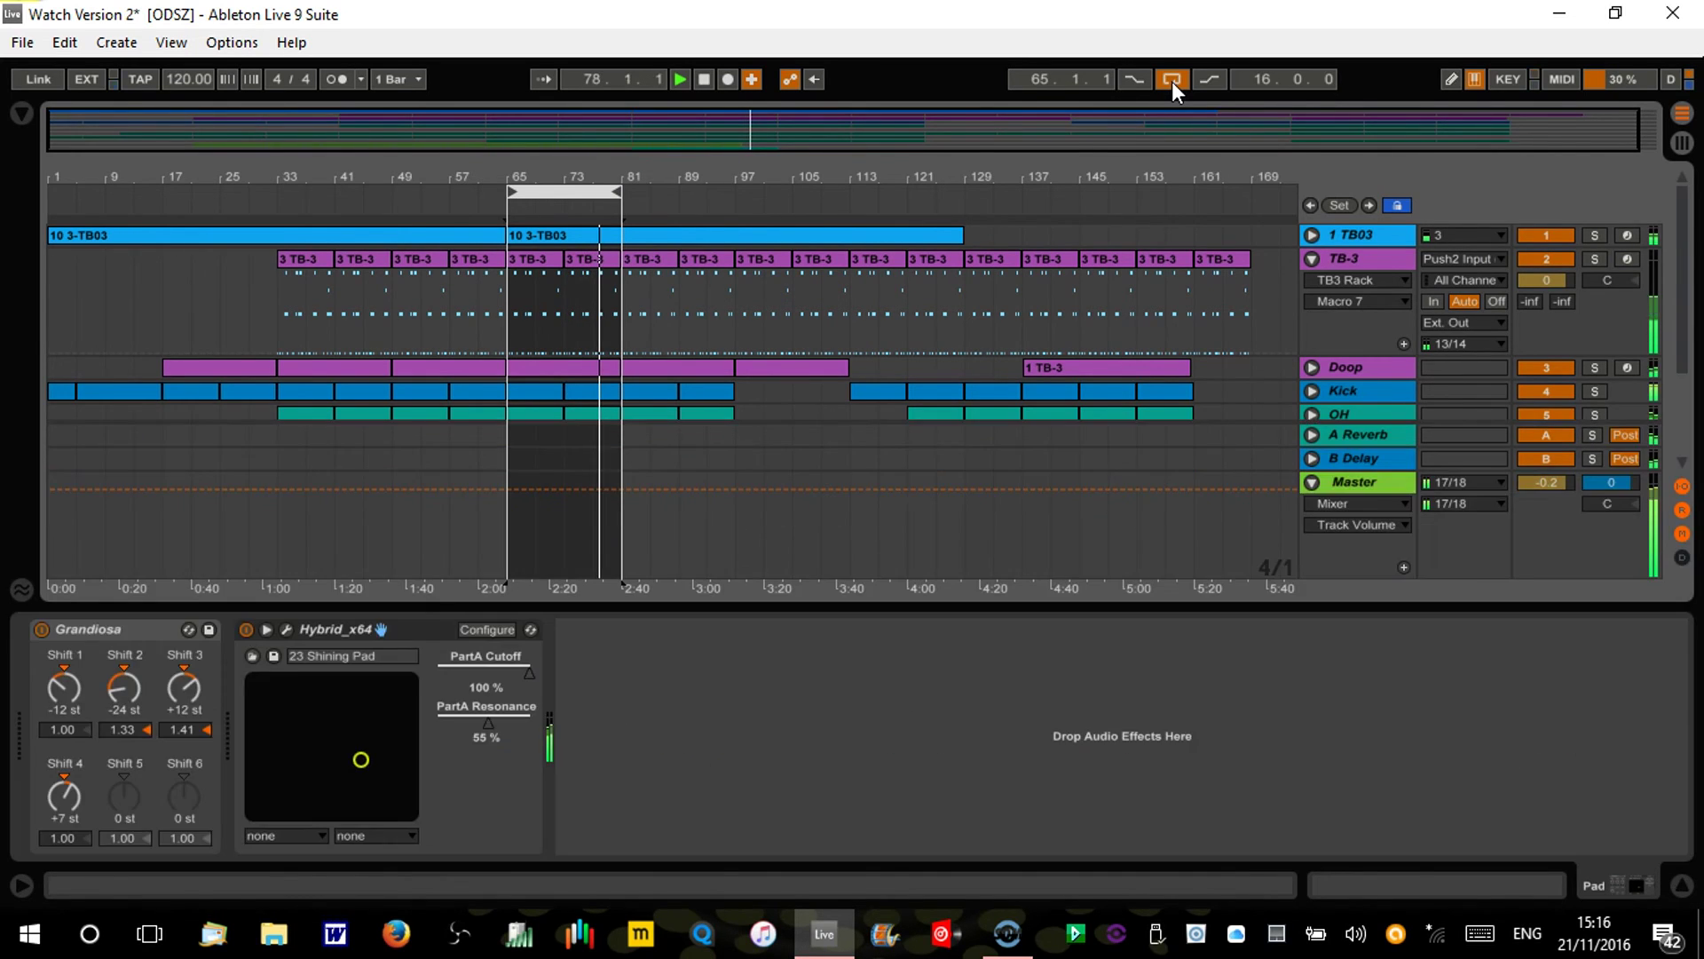